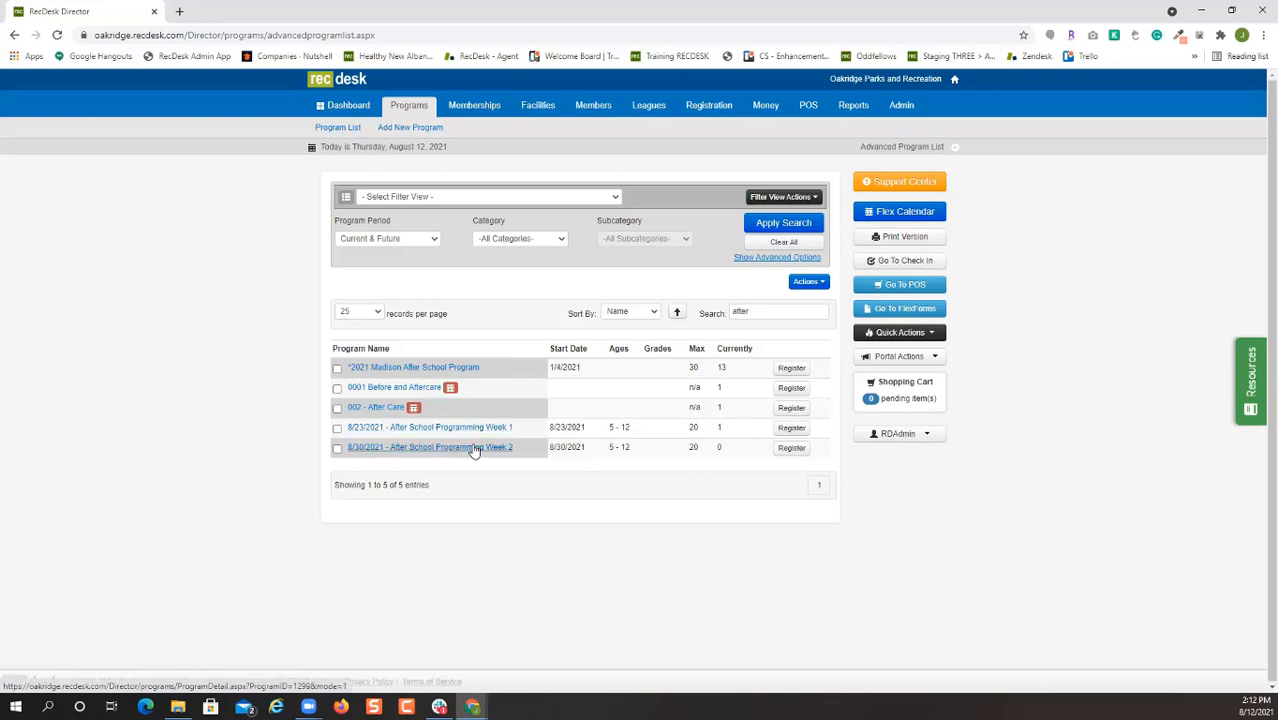
Start a new program named 'After School Care Week 3'.
{"action": "left_click", "coordinate": [412, 129]}
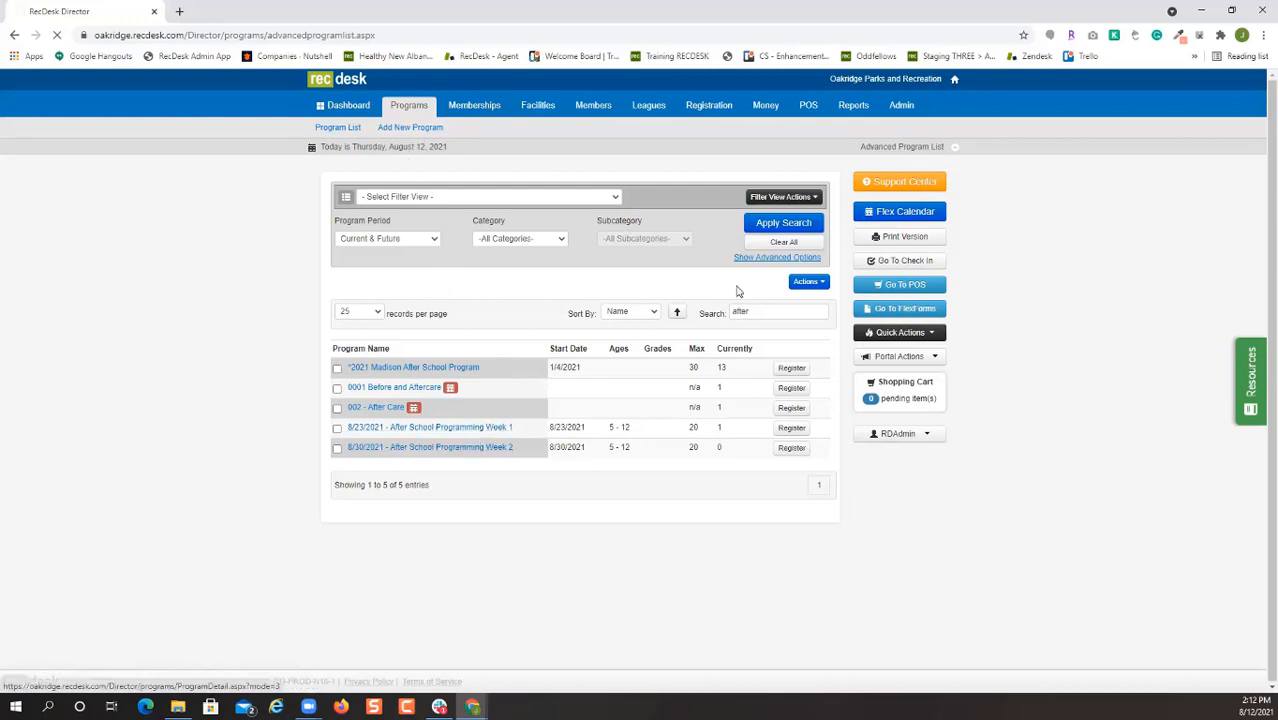
{"action": "left_click", "coordinate": [557, 274]}
{"action": "type", "text": "After Sc"}
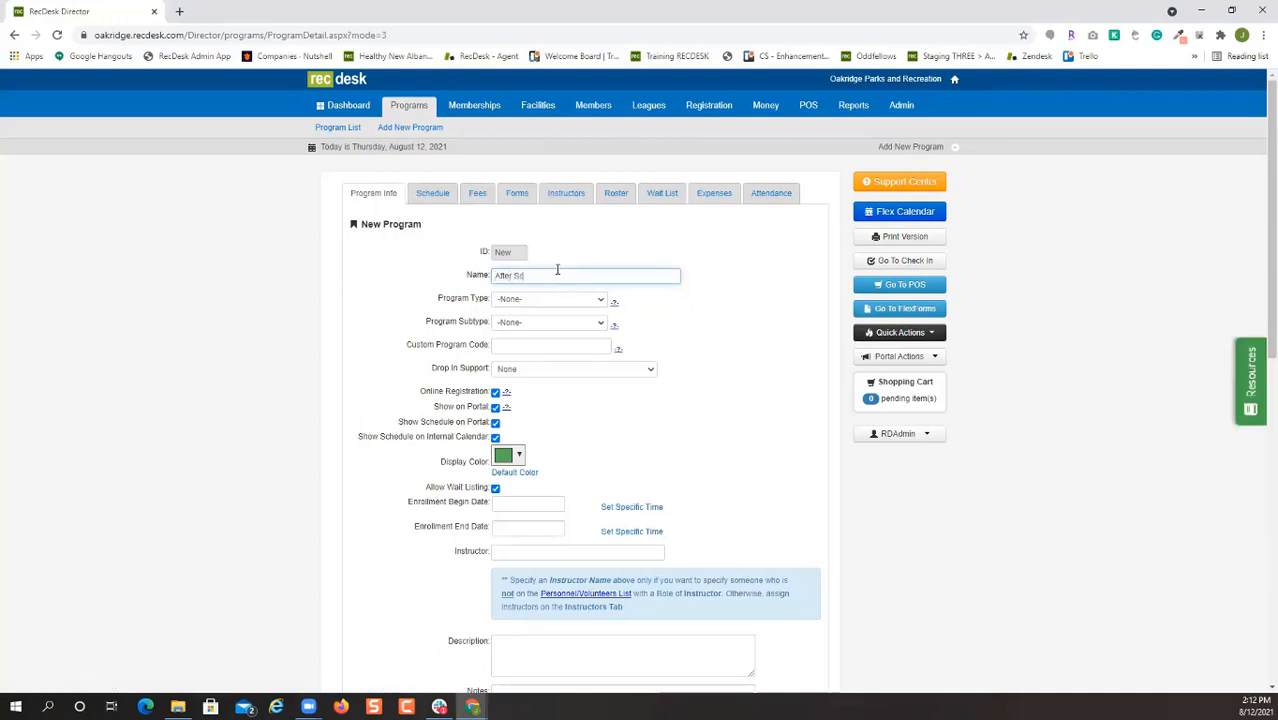
{"action": "type", "text": "hool Care"}
{"action": "type", "text": "Week 3"}
Enter 09/07/2021 as the program's custom program code.
{"action": "left_click", "coordinate": [1255, 706]}
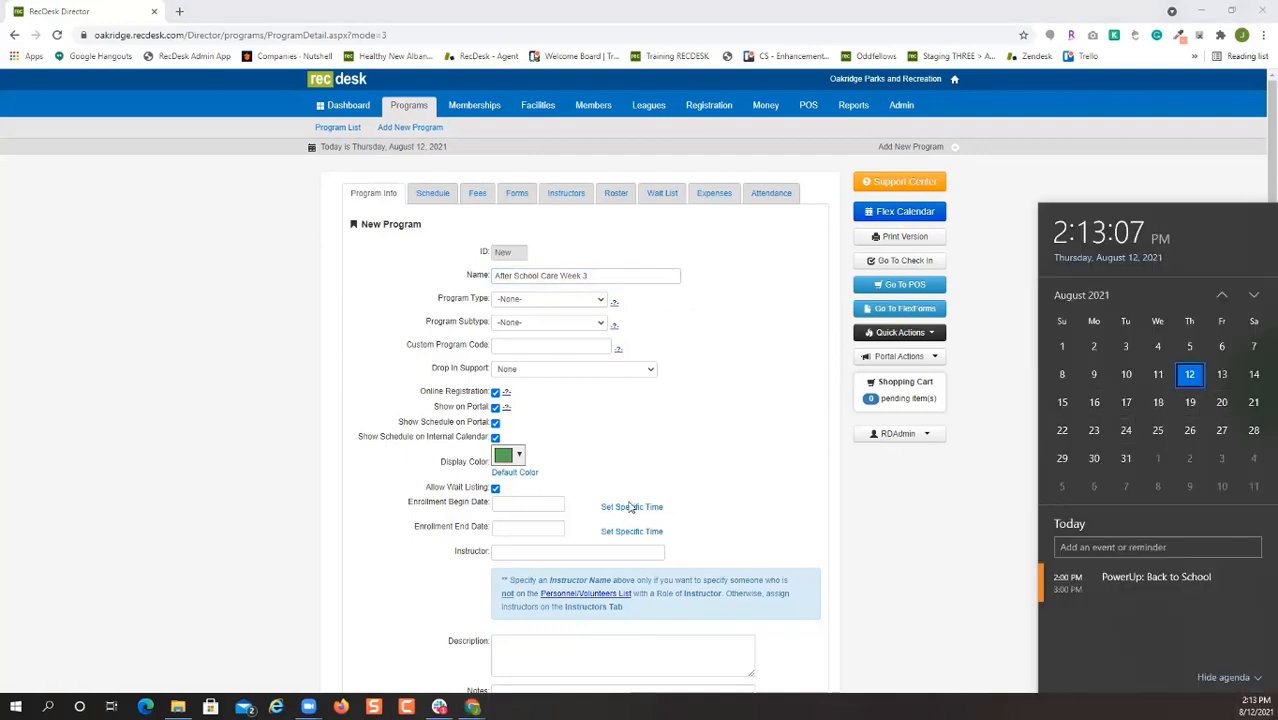
{"action": "left_click", "coordinate": [548, 341]}
{"action": "type", "text": "9/7/2021"}
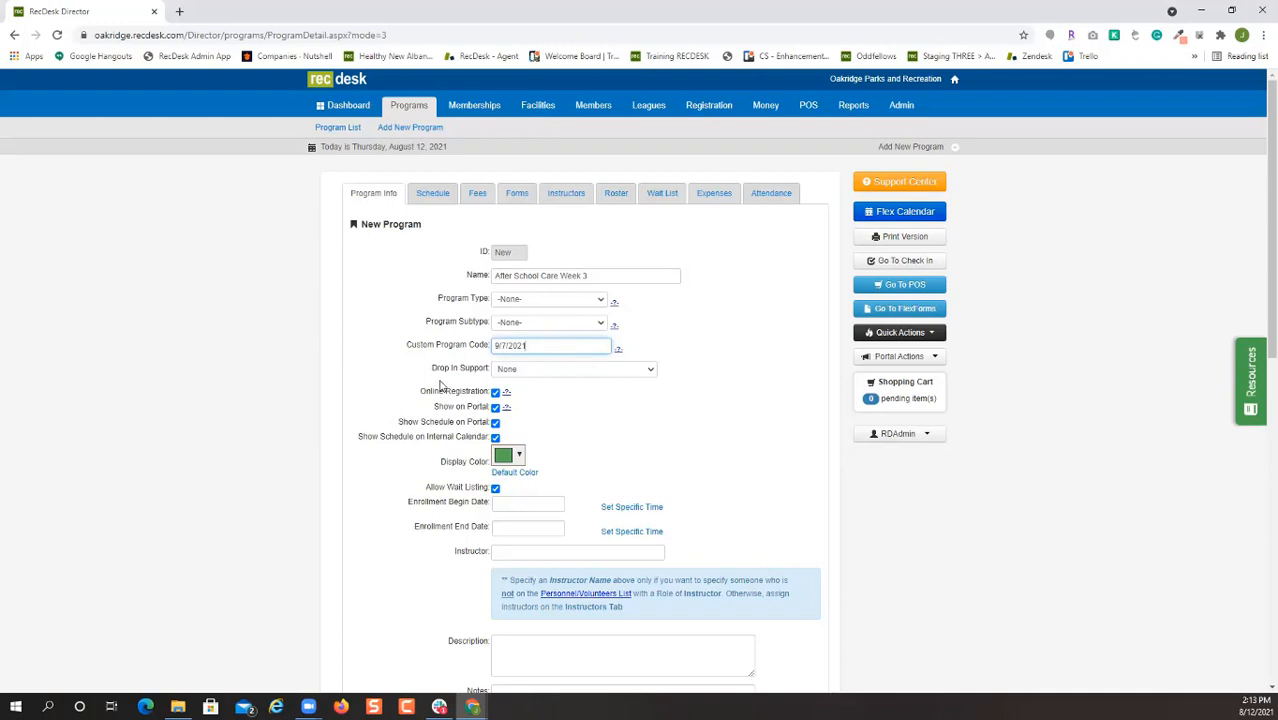
{"action": "type", "text": "0"}
{"action": "type", "text": "0"}
{"action": "left_click_drag", "start_coordinate": [496, 344], "coordinate": [545, 346]}
{"action": "left_click", "coordinate": [552, 385]}
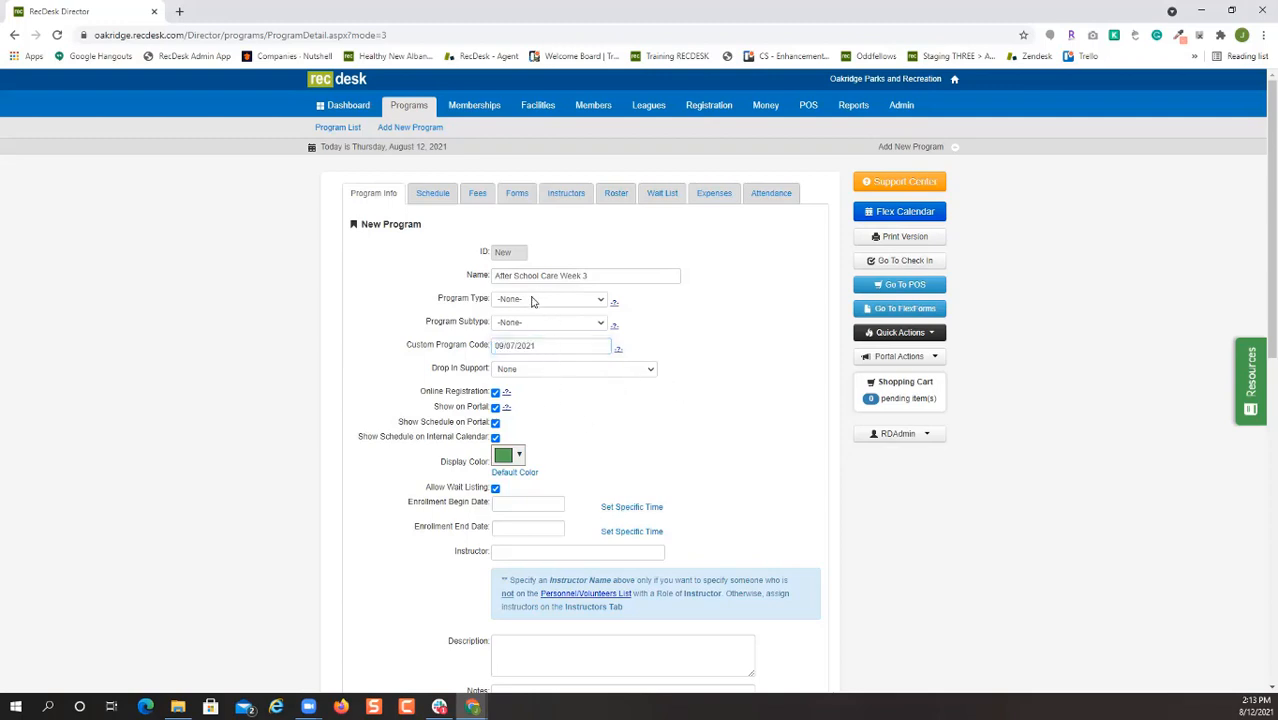
Set the program type to After School Care, leaving the subtype at -None-.
{"action": "left_click", "coordinate": [568, 300]}
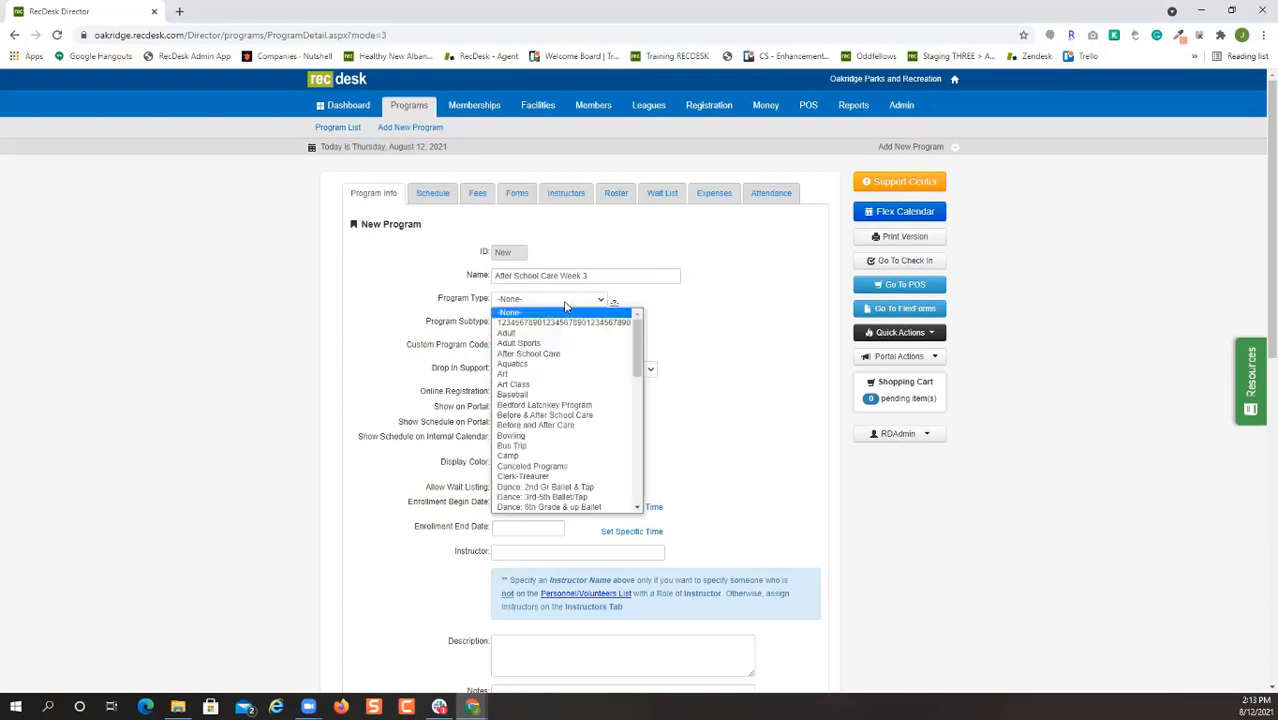
{"action": "left_click", "coordinate": [568, 355]}
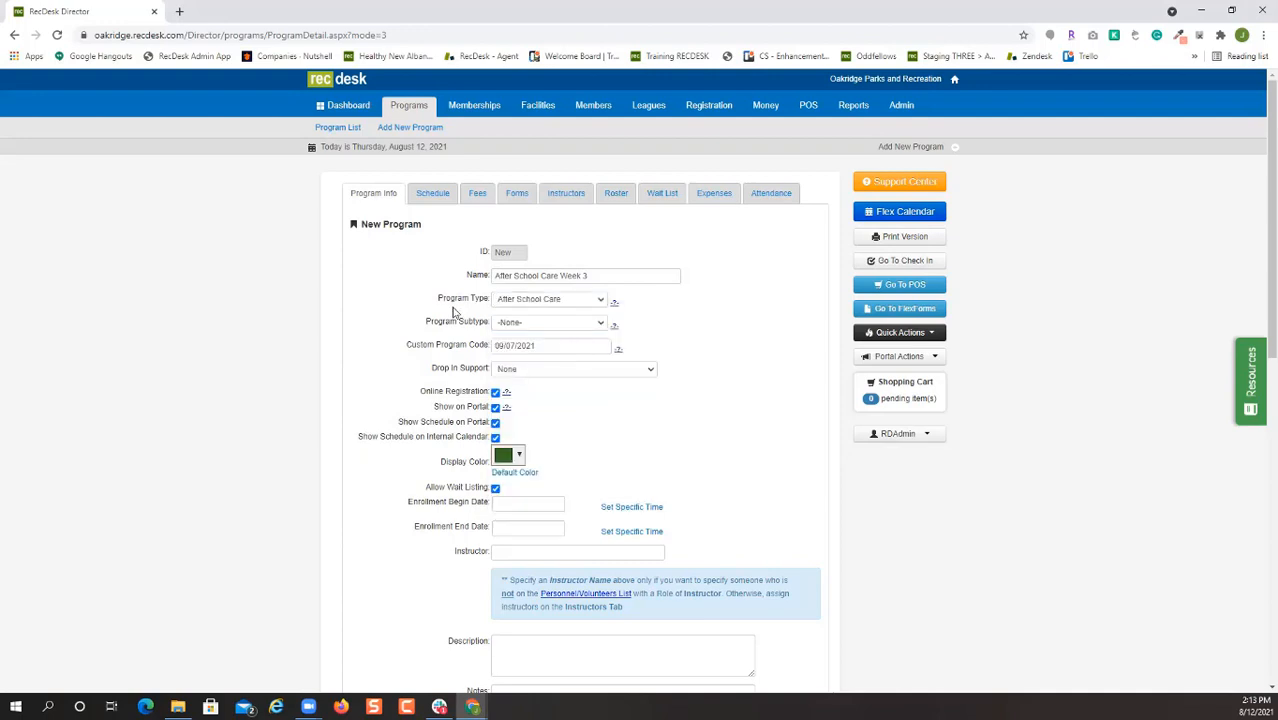
{"action": "left_click", "coordinate": [581, 327]}
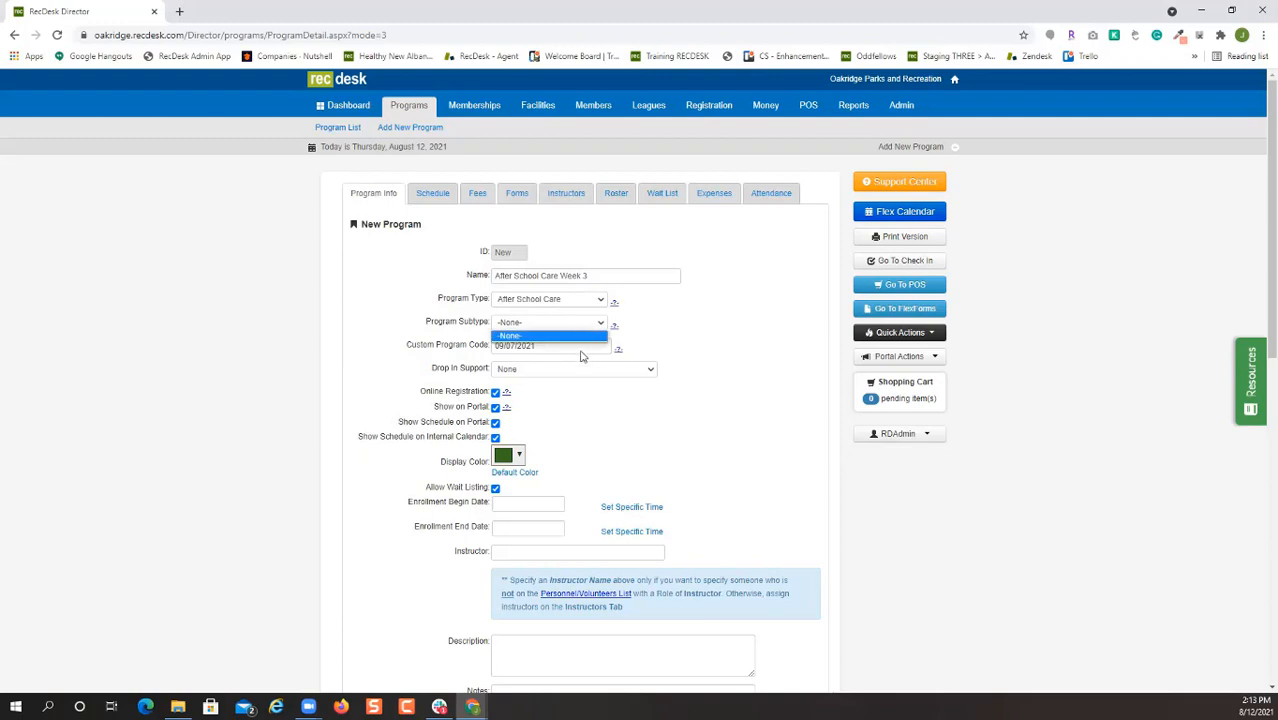
{"action": "left_click", "coordinate": [715, 341]}
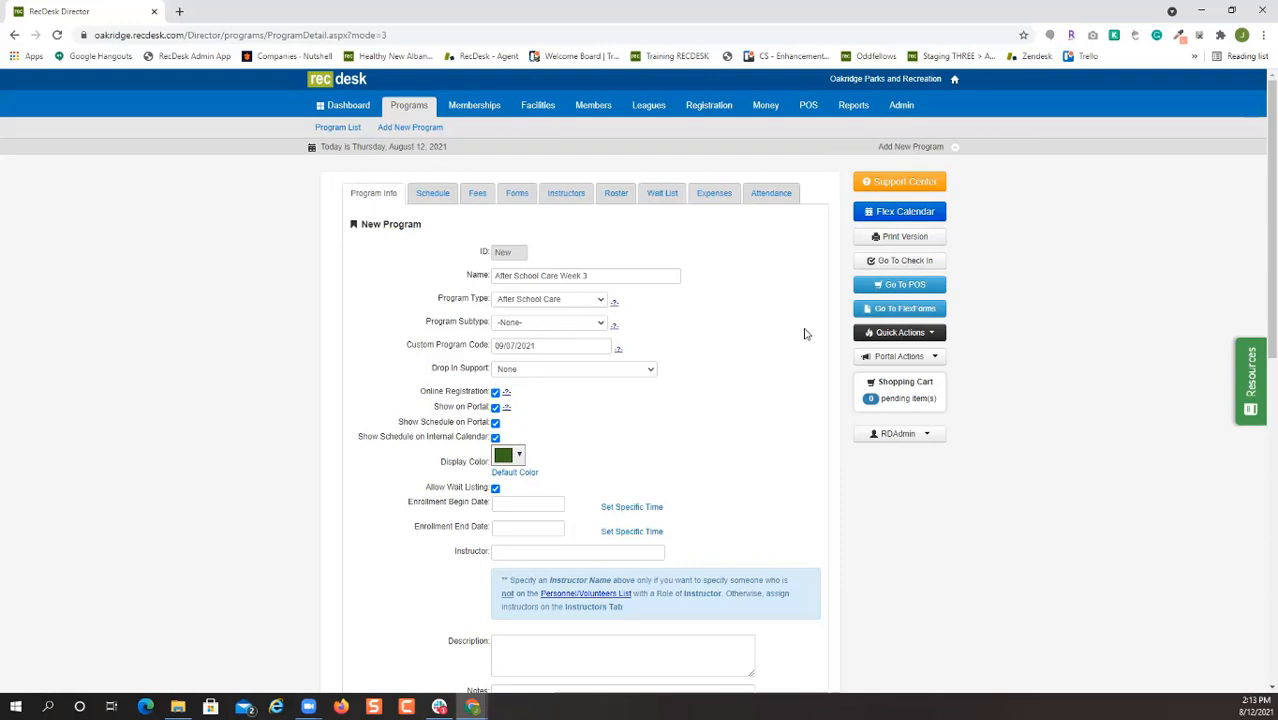
Set Drop In Support to 'Yes - Preregistration Required'.
{"action": "scroll", "coordinate": [733, 441], "scroll_direction": "down", "scroll_amount": 1}
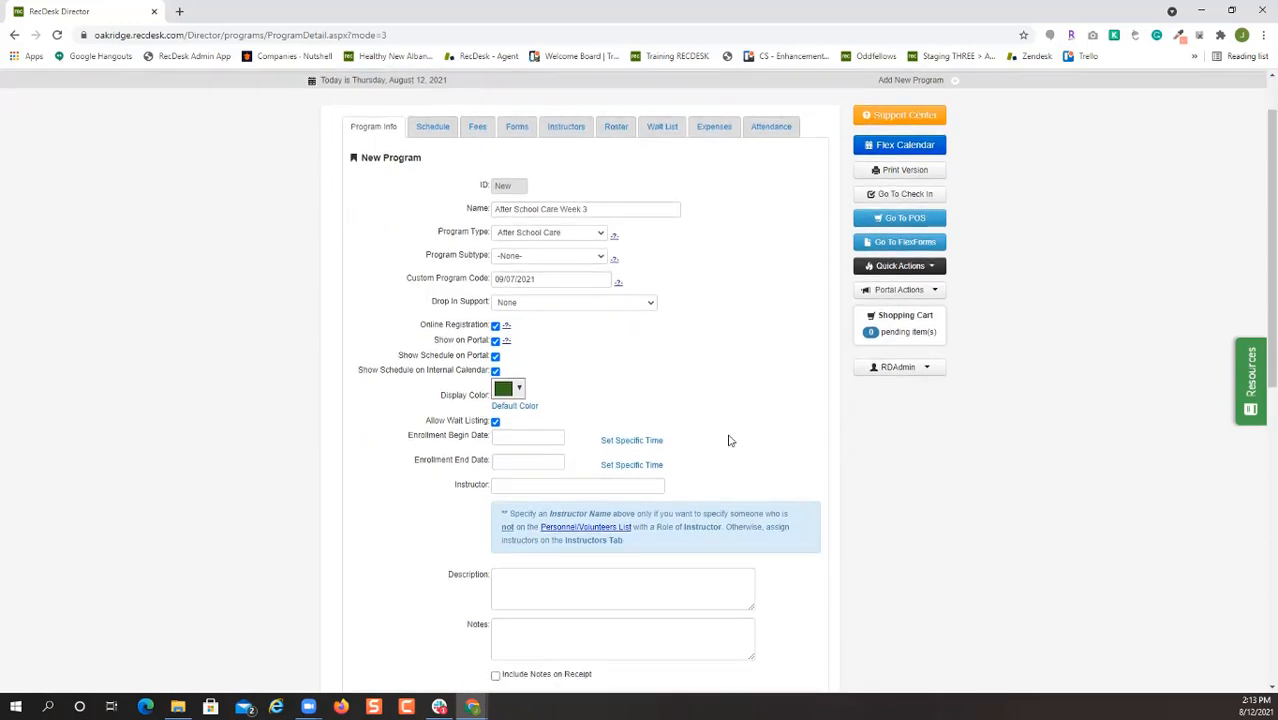
{"action": "left_click", "coordinate": [592, 303]}
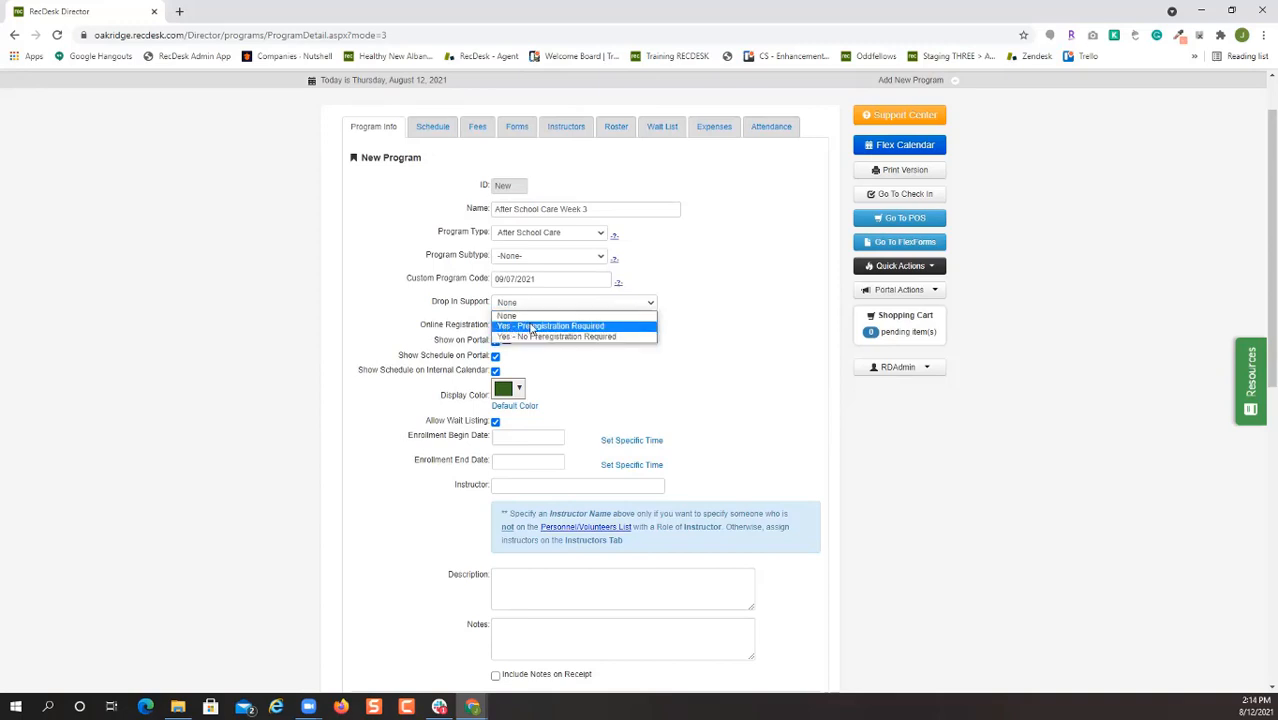
{"action": "left_click", "coordinate": [630, 327]}
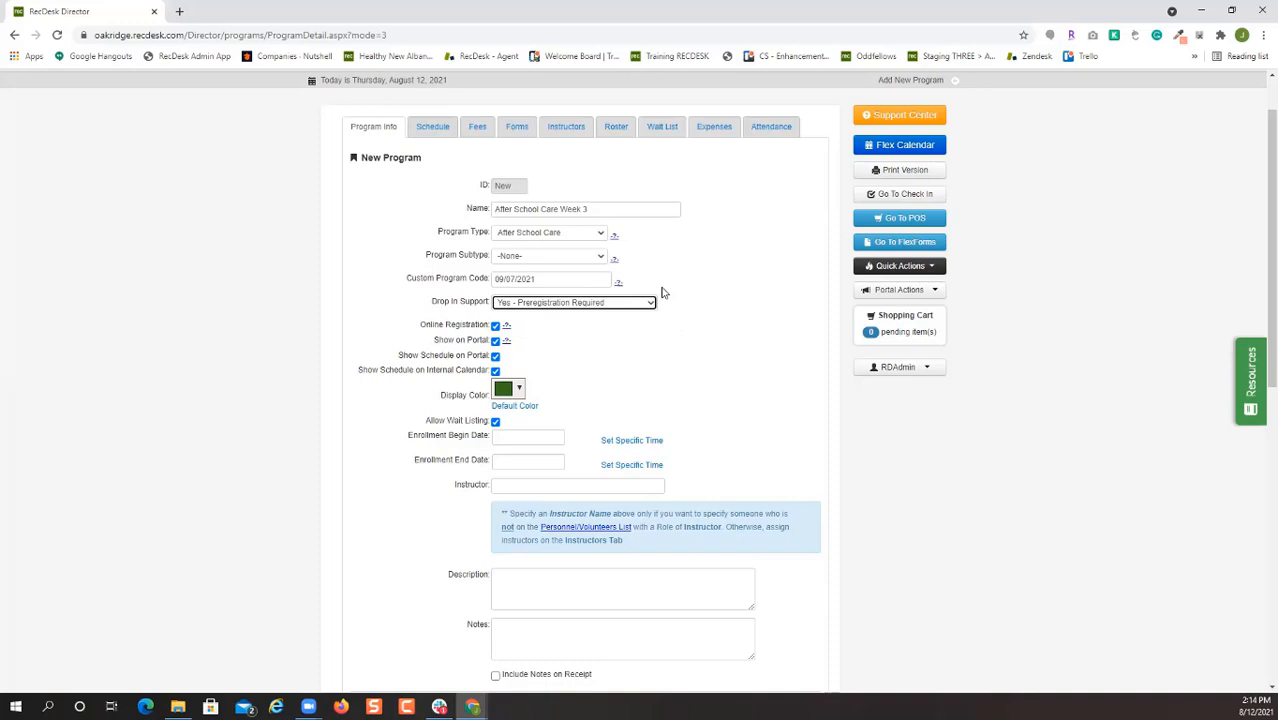
{"action": "left_click", "coordinate": [608, 305]}
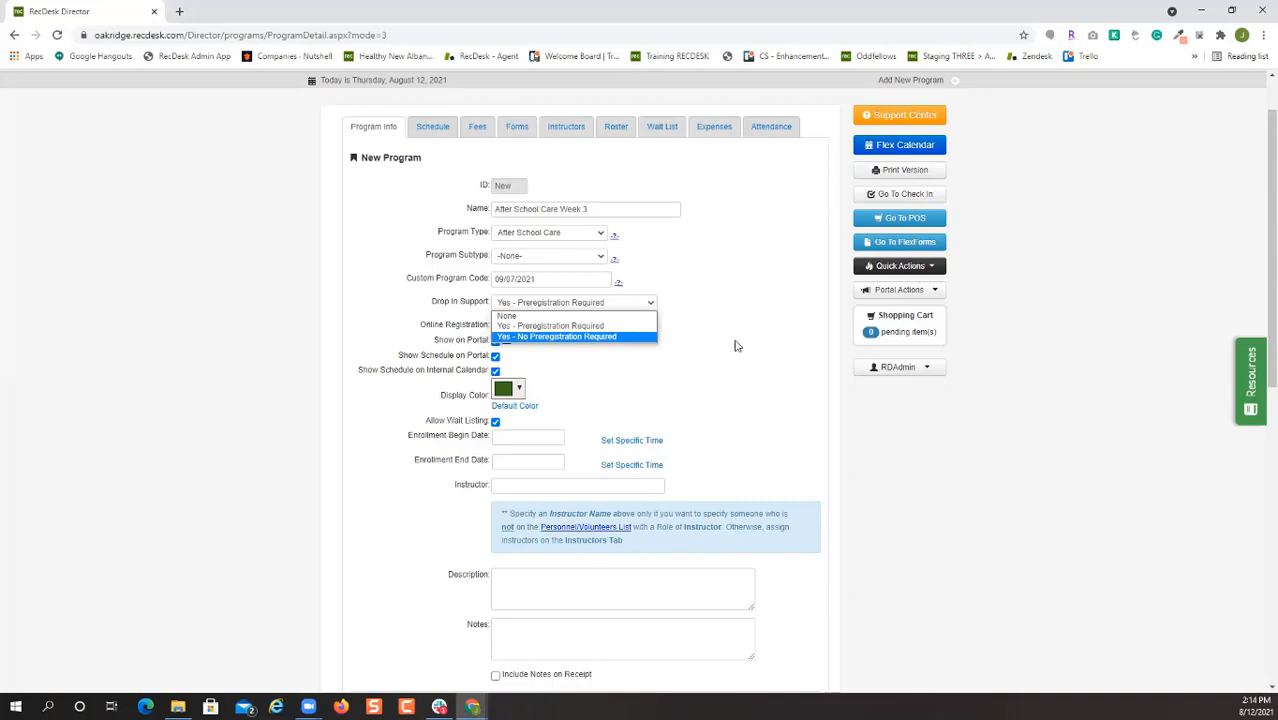
{"action": "left_click", "coordinate": [731, 291]}
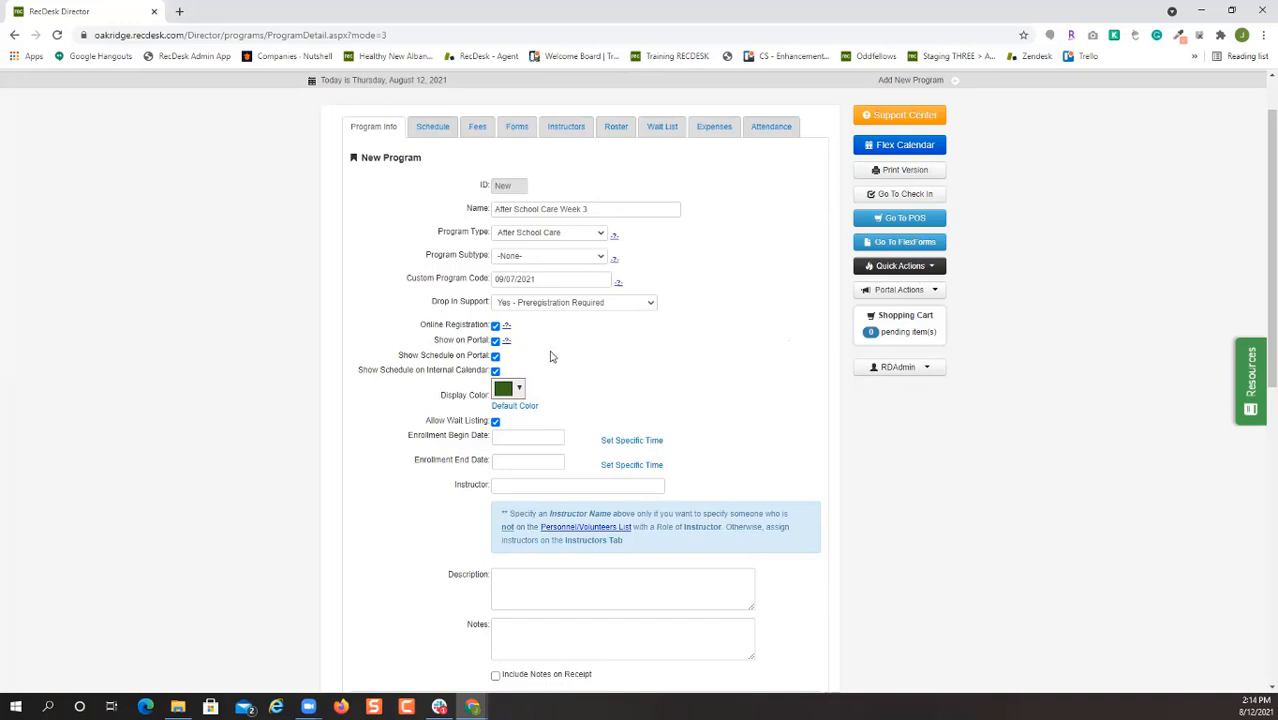
{"action": "scroll", "coordinate": [548, 359], "scroll_direction": "down", "scroll_amount": 1}
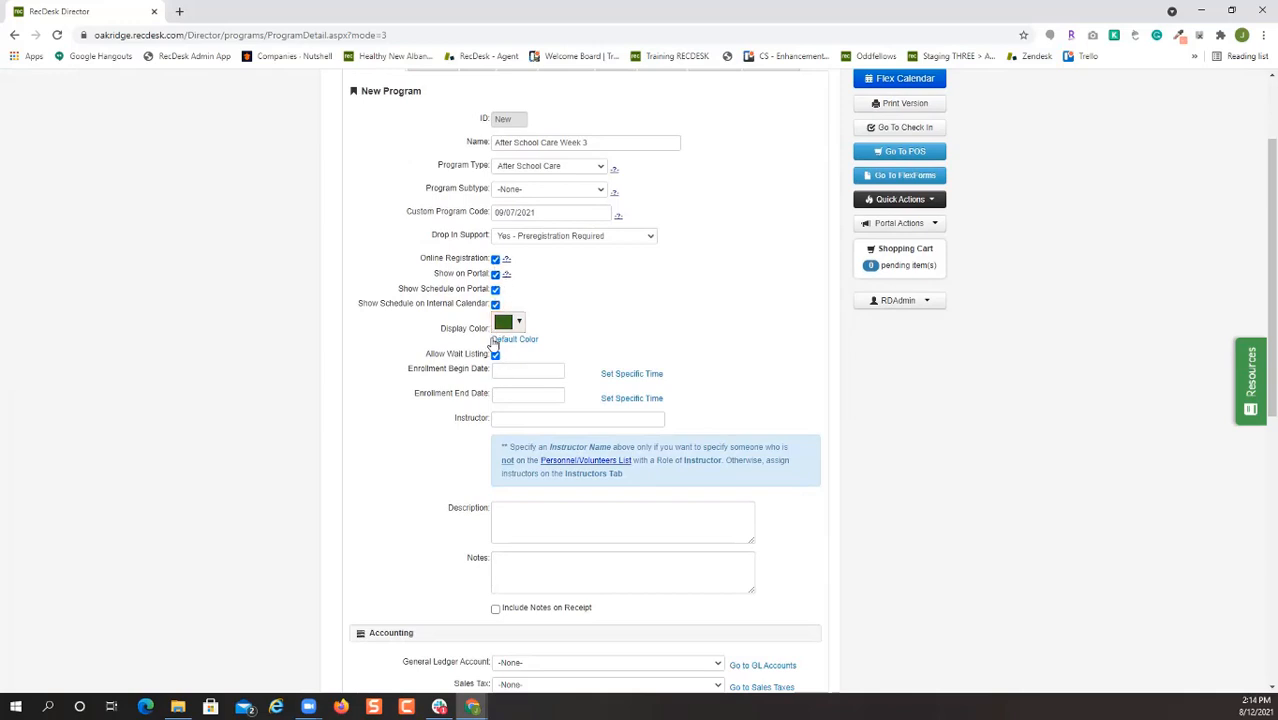
Turn on Include Notes on Receipt for the program.
{"action": "scroll", "coordinate": [617, 349], "scroll_direction": "down", "scroll_amount": 2}
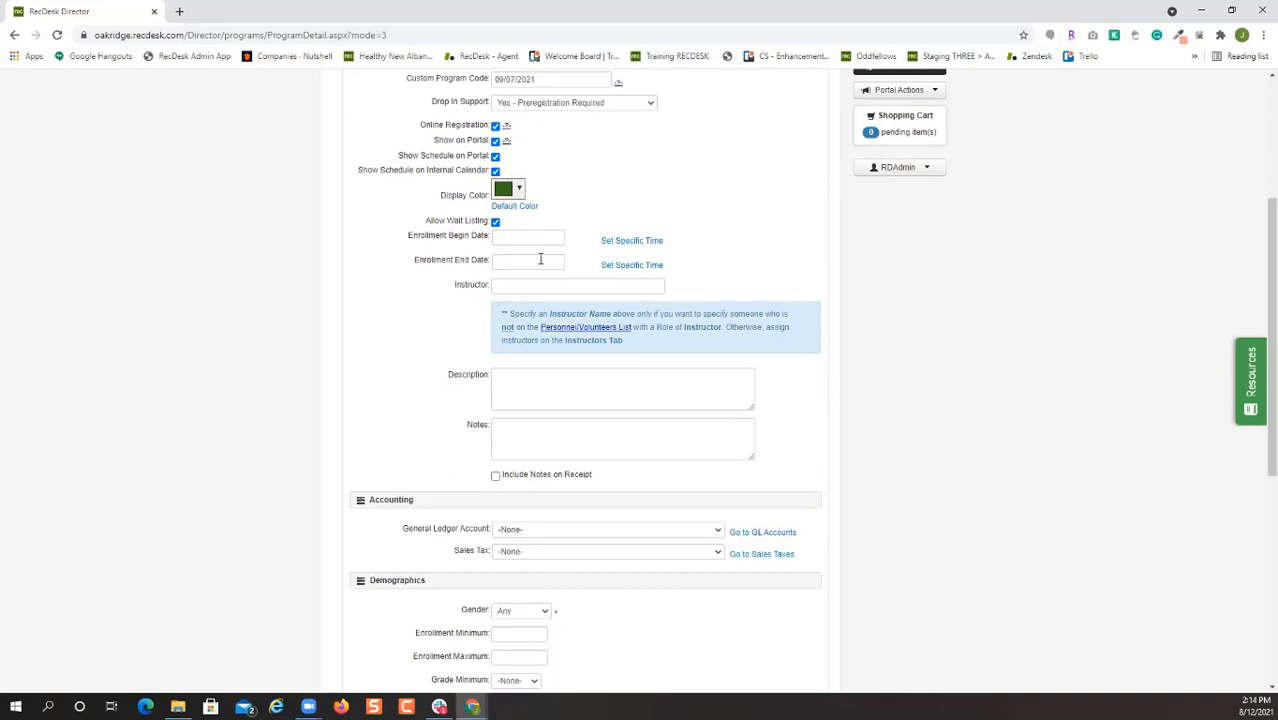
{"action": "scroll", "coordinate": [730, 285], "scroll_direction": "down", "scroll_amount": 4}
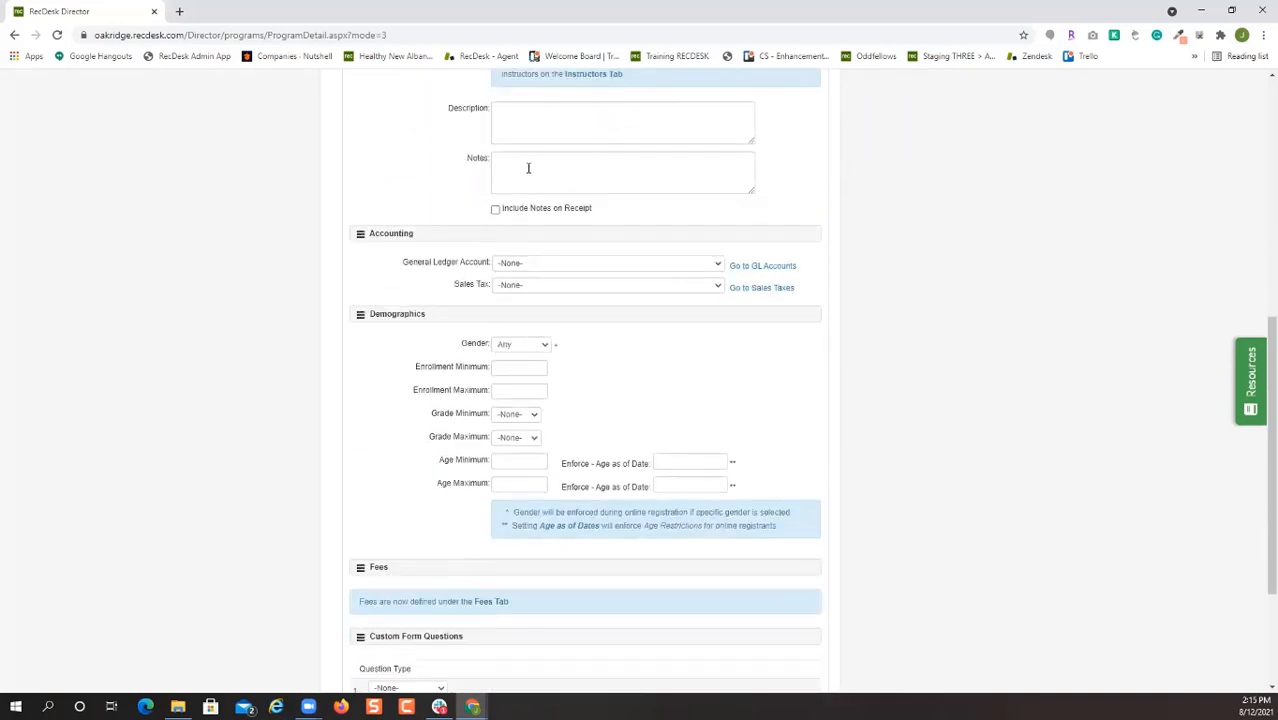
{"action": "left_click", "coordinate": [545, 210]}
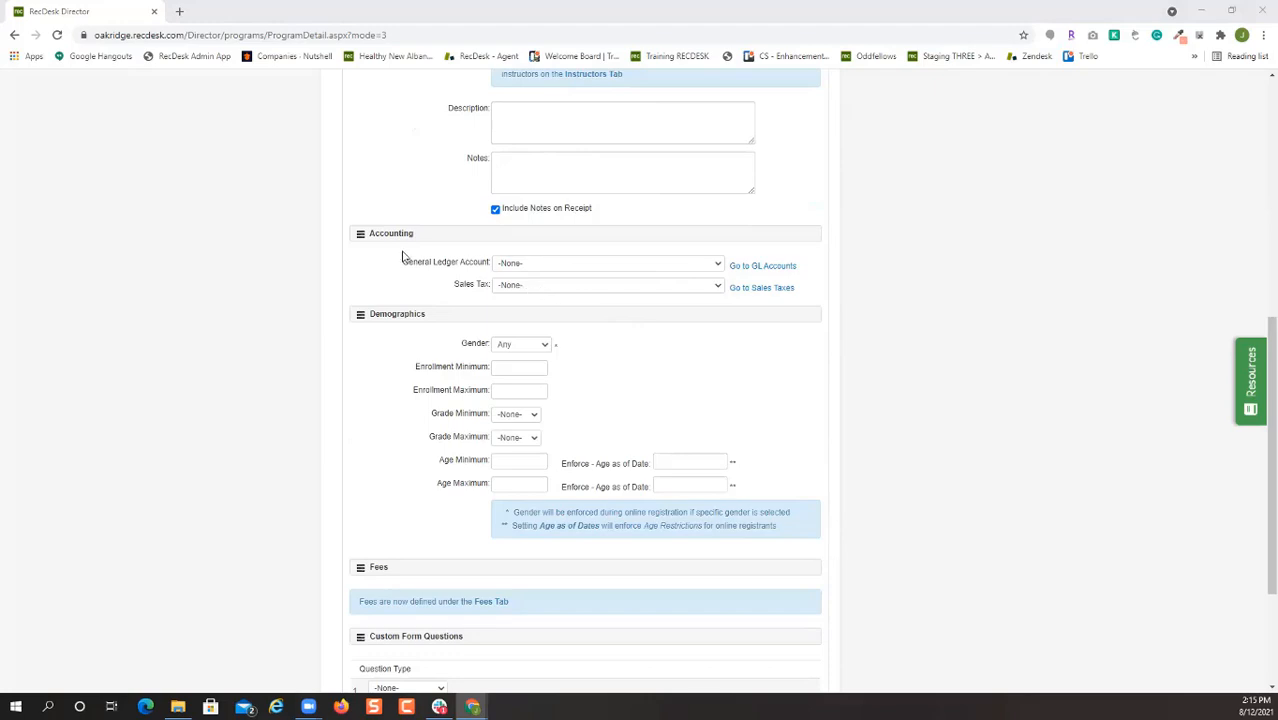
{"action": "left_click", "coordinate": [572, 262]}
{"action": "left_click", "coordinate": [578, 286]}
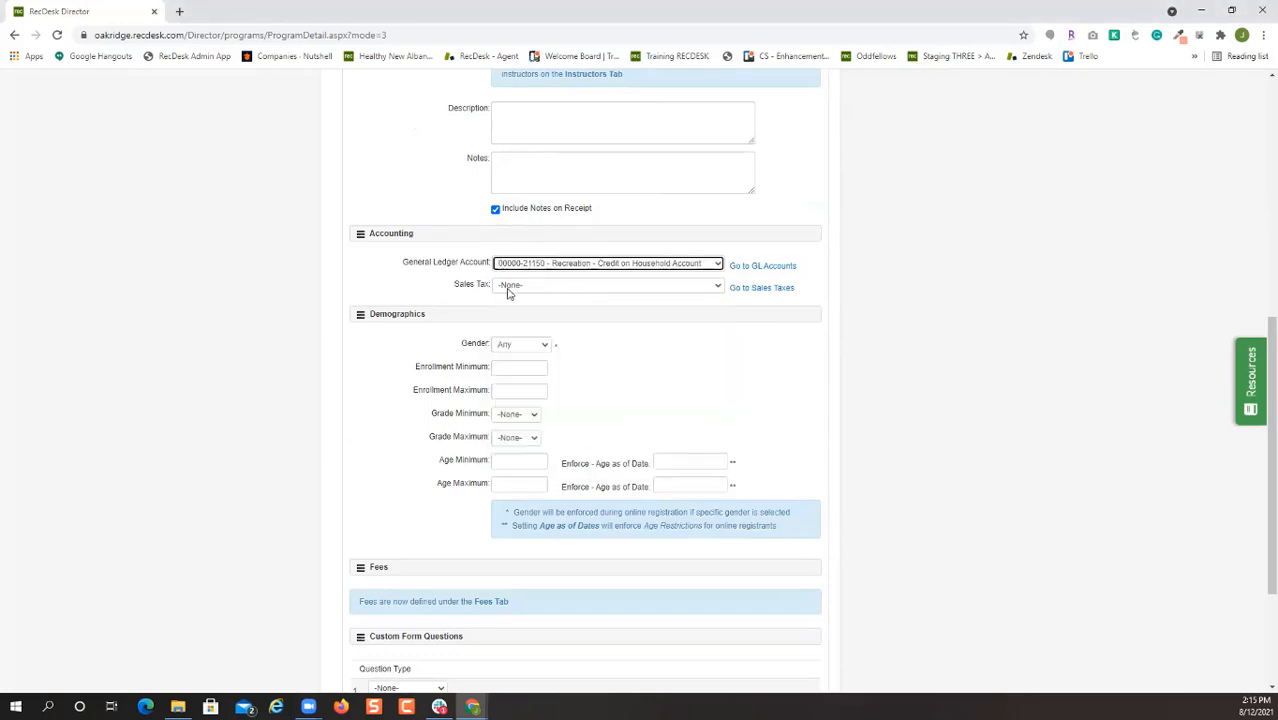
{"action": "left_click", "coordinate": [612, 286]}
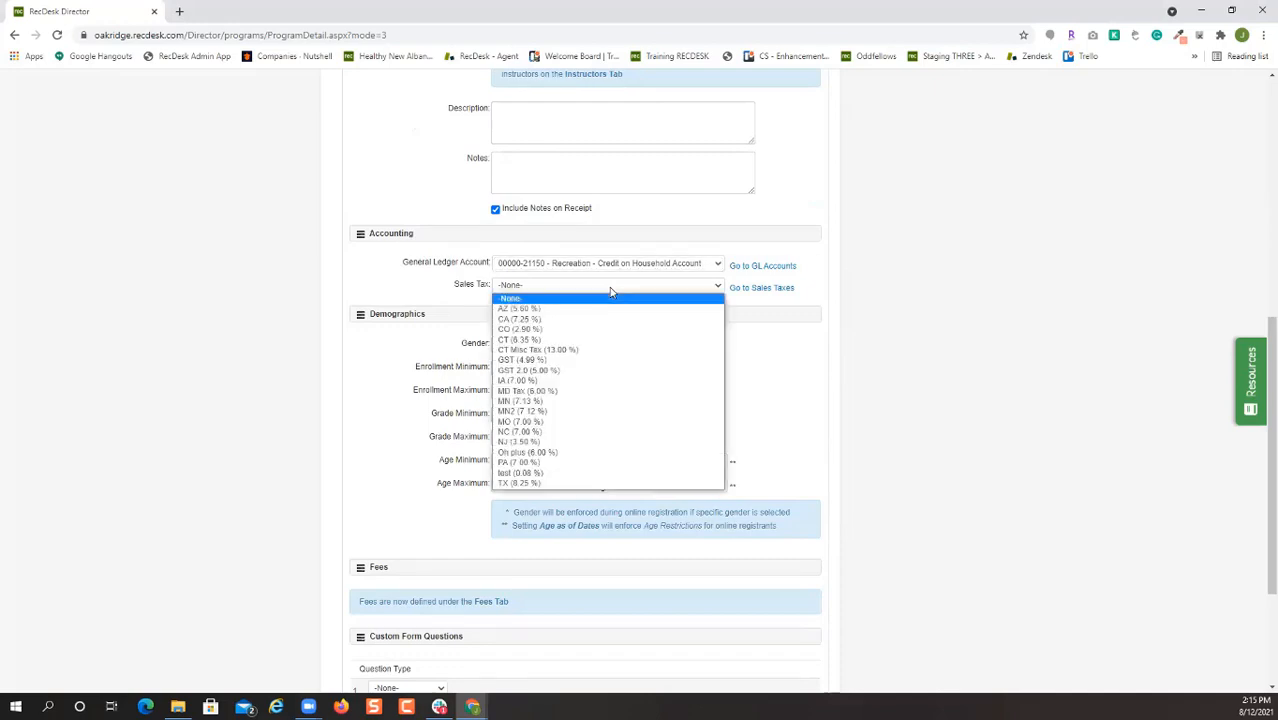
{"action": "left_click", "coordinate": [611, 288]}
{"action": "scroll", "coordinate": [633, 391], "scroll_direction": "down", "scroll_amount": 3}
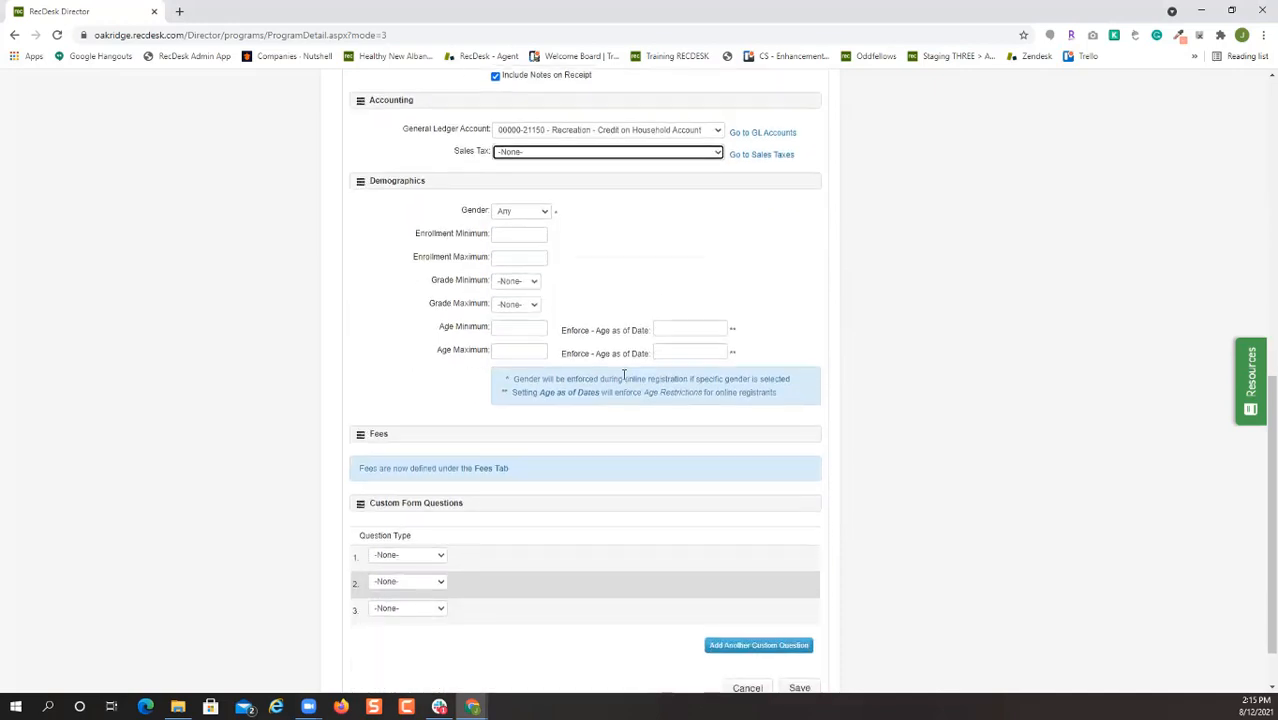
{"action": "left_click", "coordinate": [508, 258]}
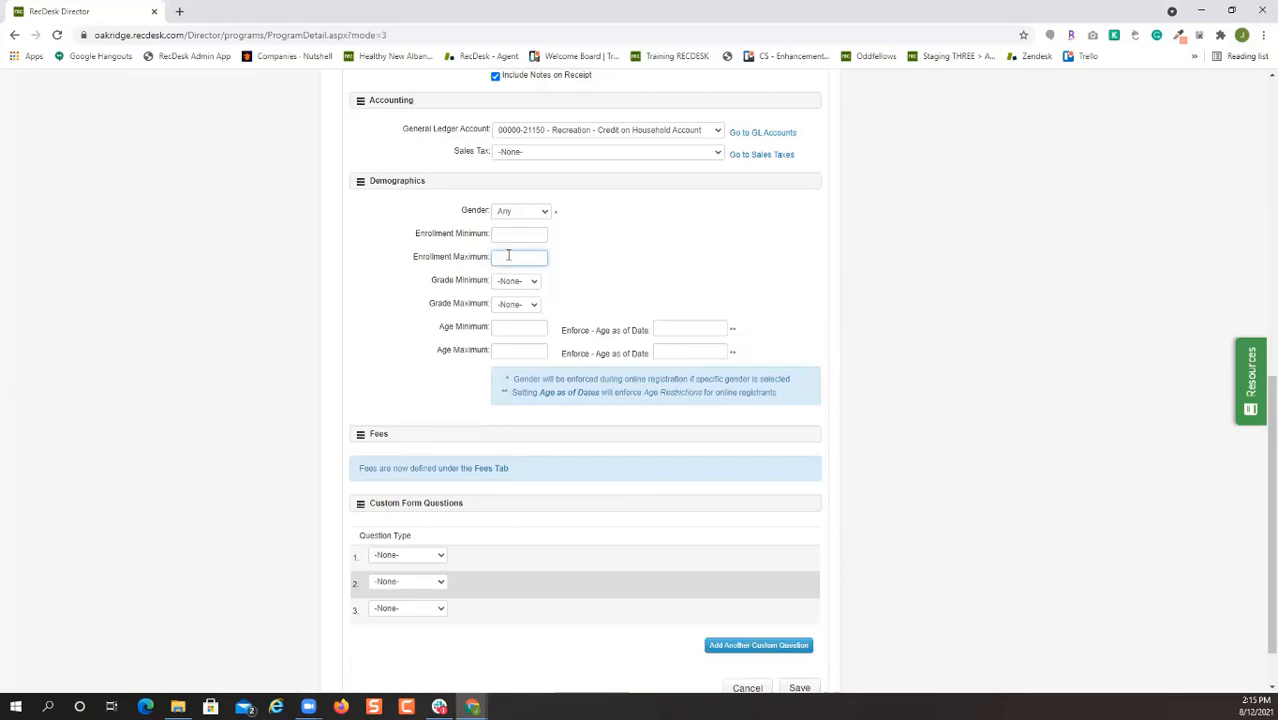
Set the enrollment maximum to 15 and the age range to 5–12.
{"action": "type", "text": "15"}
{"action": "left_click", "coordinate": [536, 327]}
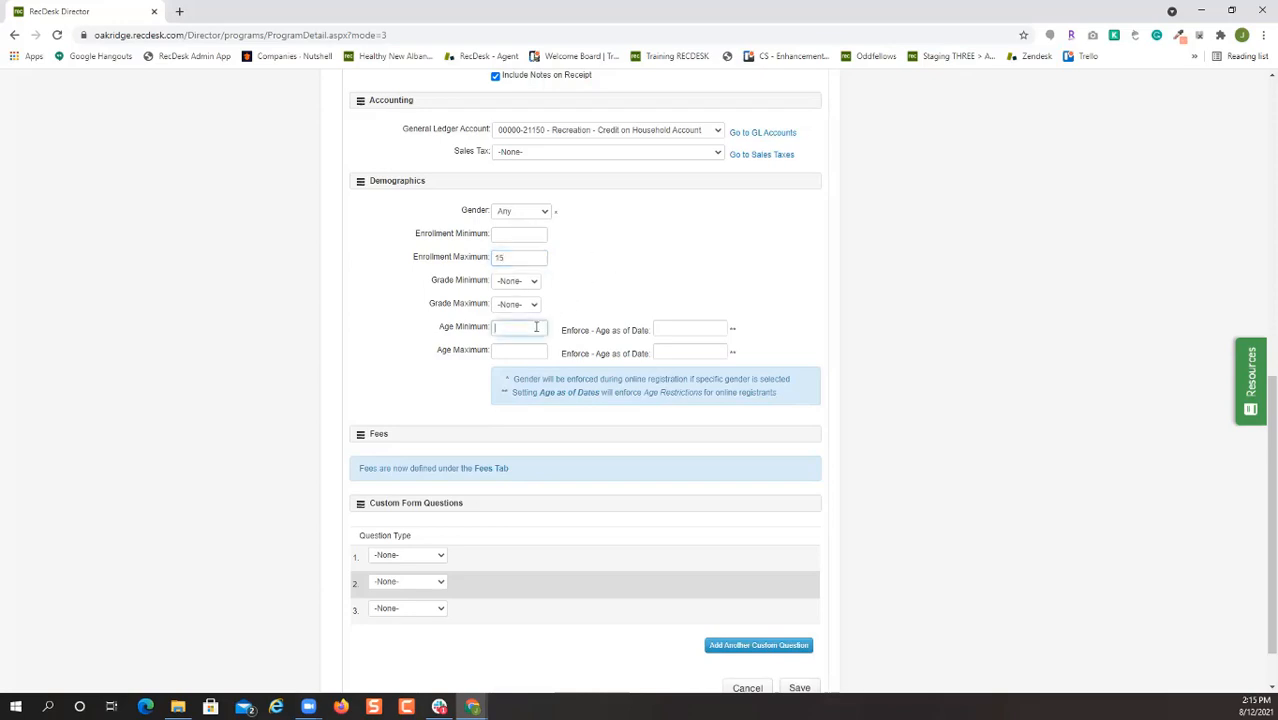
{"action": "left_click", "coordinate": [525, 350]}
{"action": "type", "text": "12"}
Set both age-enforcement cutoff dates to 09/07/2021 and save the program.
{"action": "left_click", "coordinate": [710, 327]}
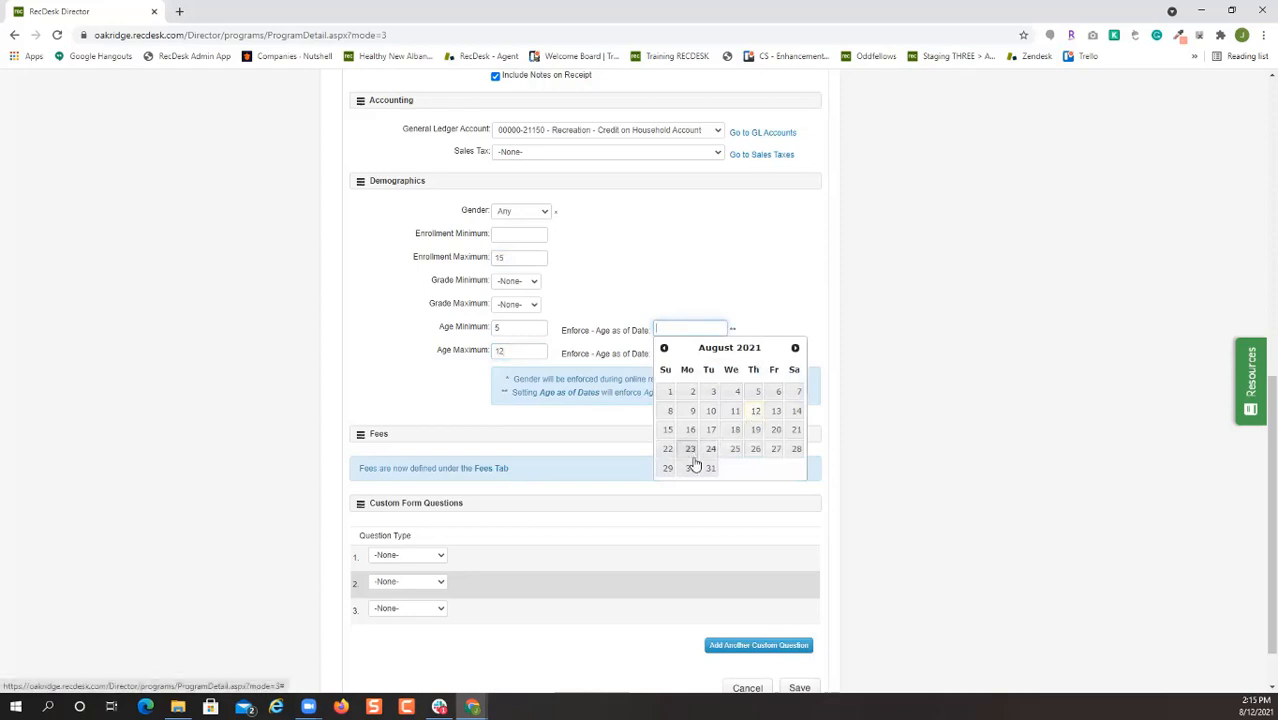
{"action": "left_click", "coordinate": [795, 348]}
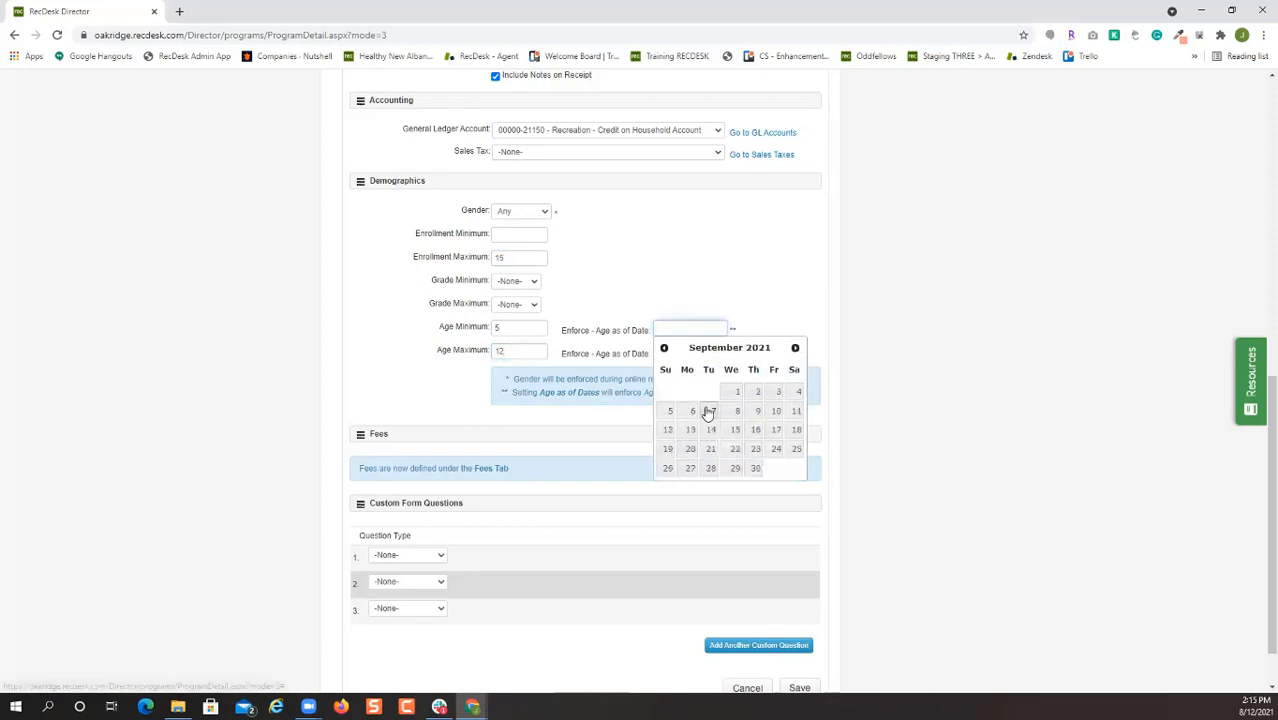
{"action": "left_click", "coordinate": [713, 411]}
{"action": "key", "text": "Tab"}
{"action": "left_click", "coordinate": [795, 371]}
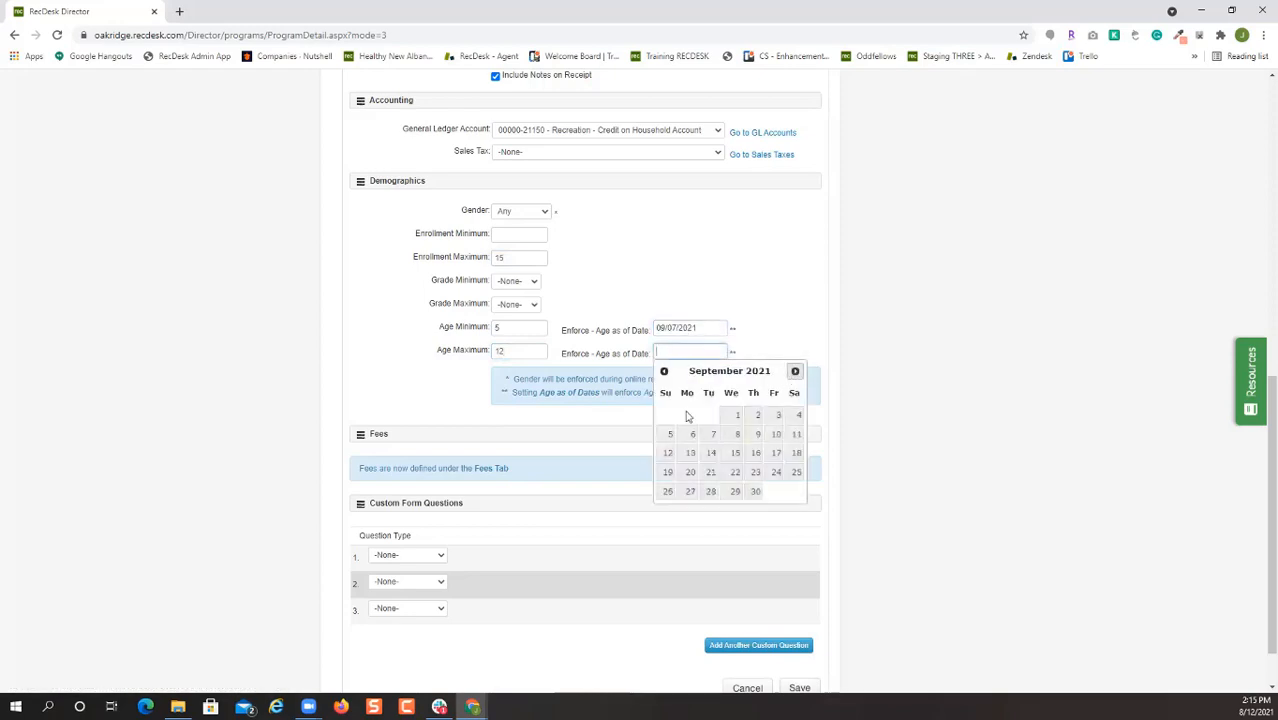
{"action": "left_click", "coordinate": [710, 434]}
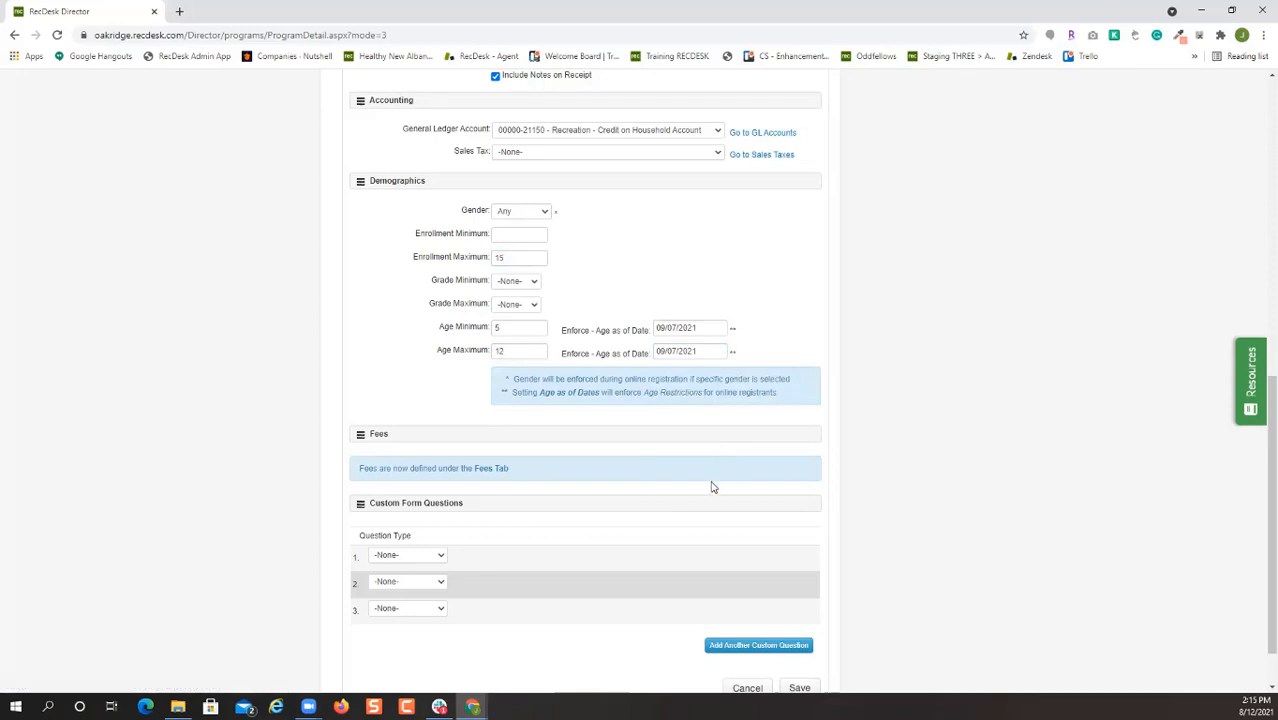
{"action": "scroll", "coordinate": [680, 490], "scroll_direction": "down", "scroll_amount": 1}
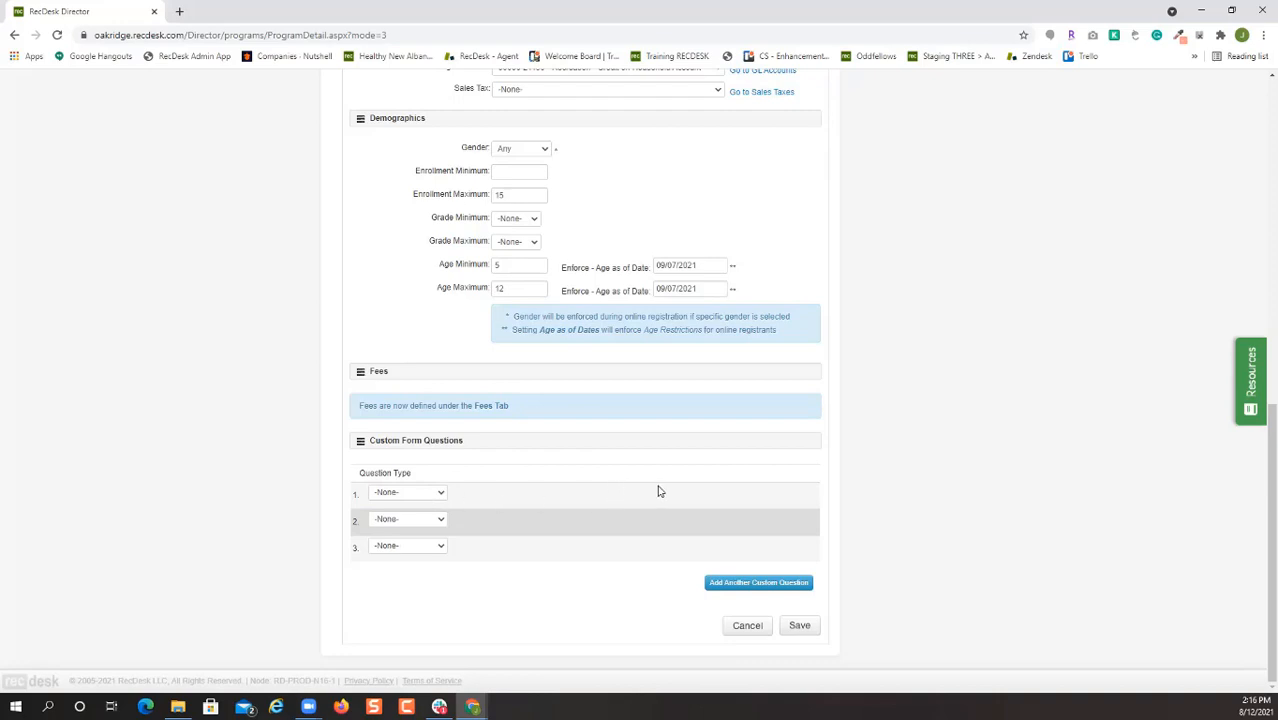
{"action": "left_click", "coordinate": [797, 626]}
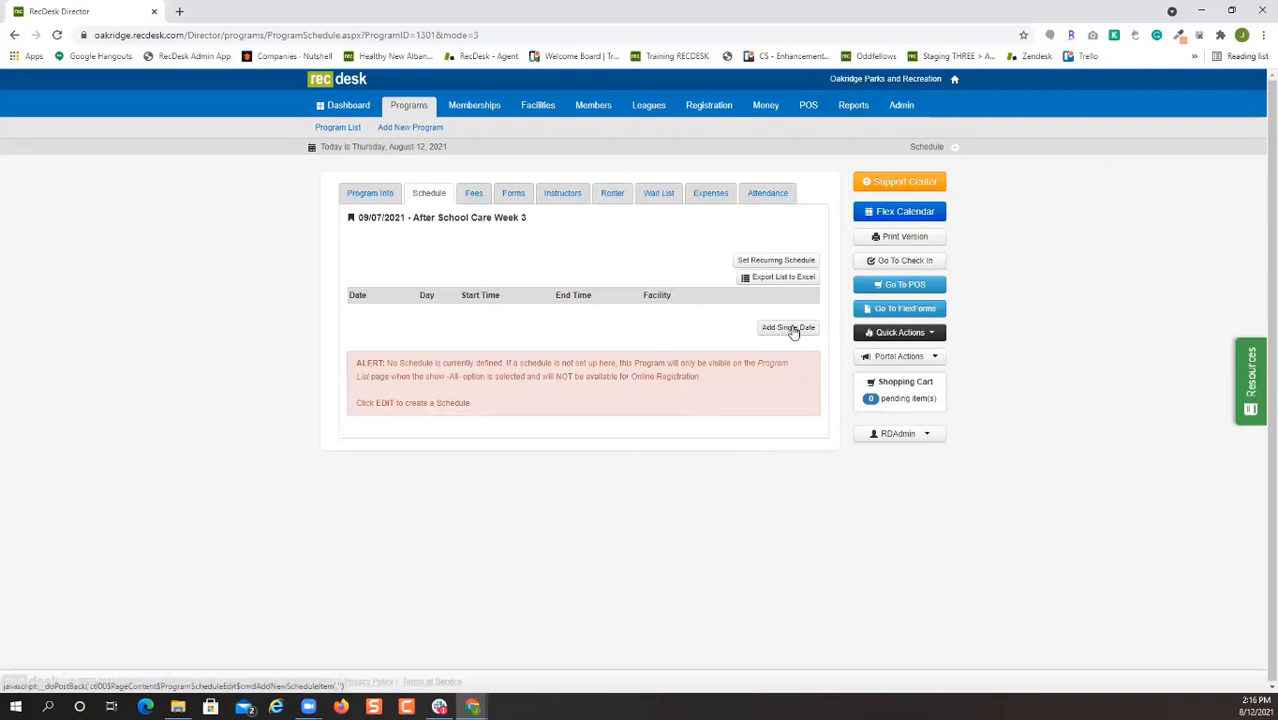
Schedule recurring sessions from 2:30 PM to 6:00 PM, repeating daily on every weekday.
{"action": "left_click", "coordinate": [745, 264]}
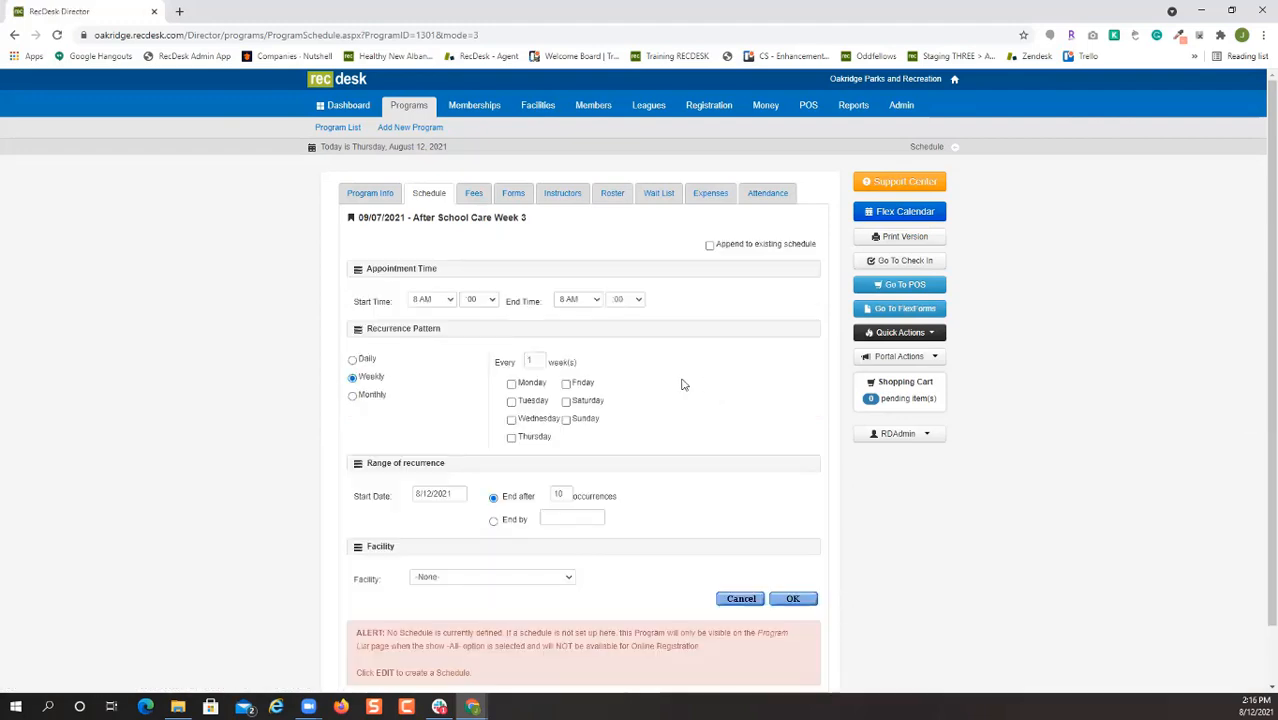
{"action": "left_click", "coordinate": [447, 300]}
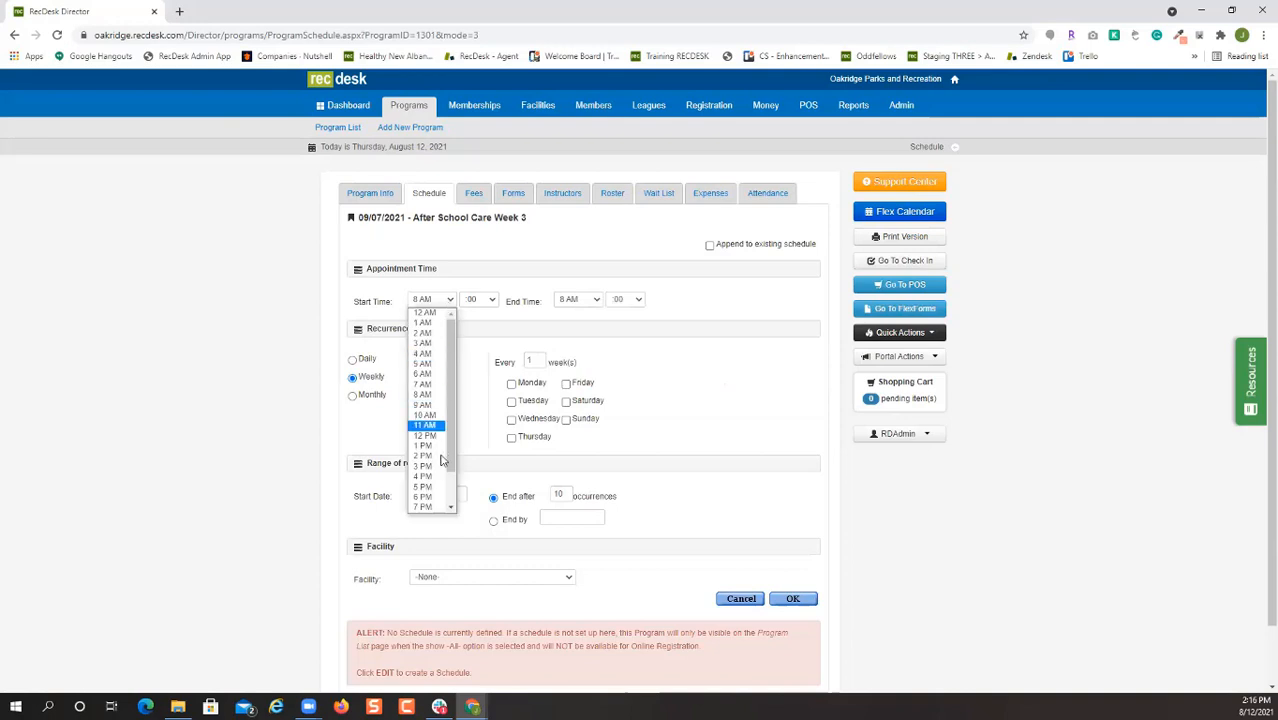
{"action": "left_click", "coordinate": [438, 456]}
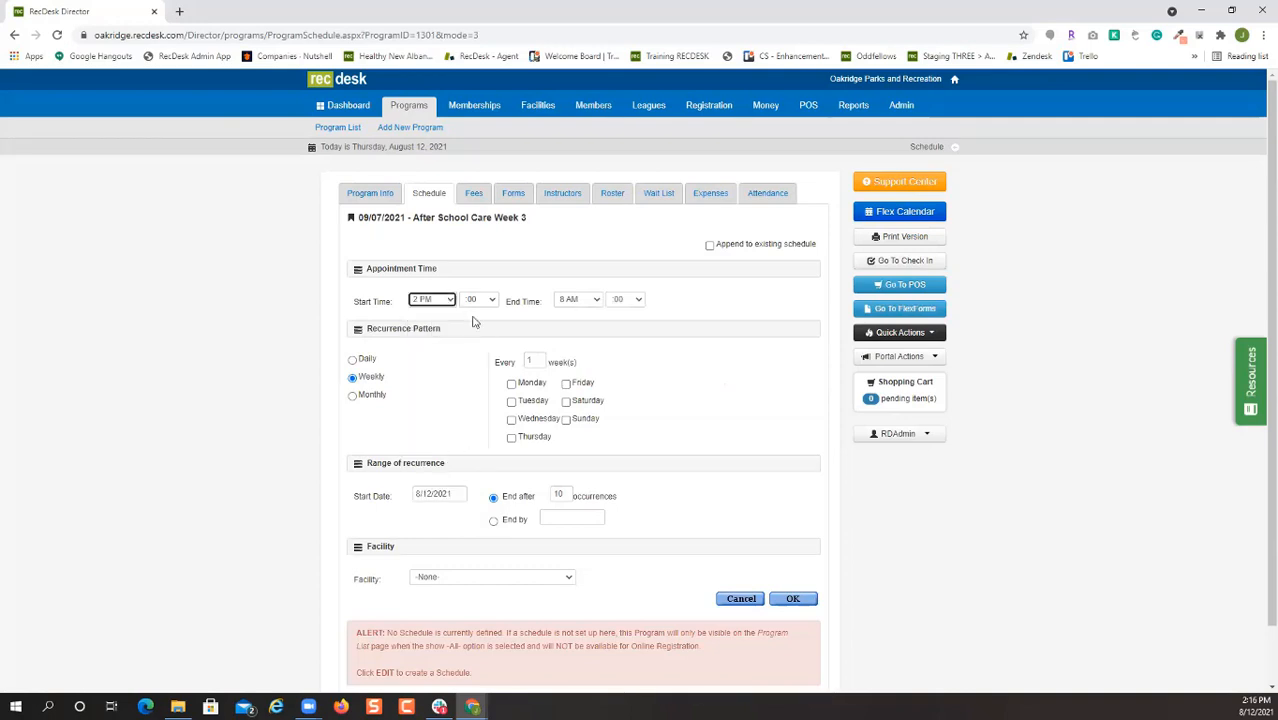
{"action": "left_click", "coordinate": [488, 301]}
{"action": "left_click", "coordinate": [478, 378]}
{"action": "left_click", "coordinate": [585, 300]}
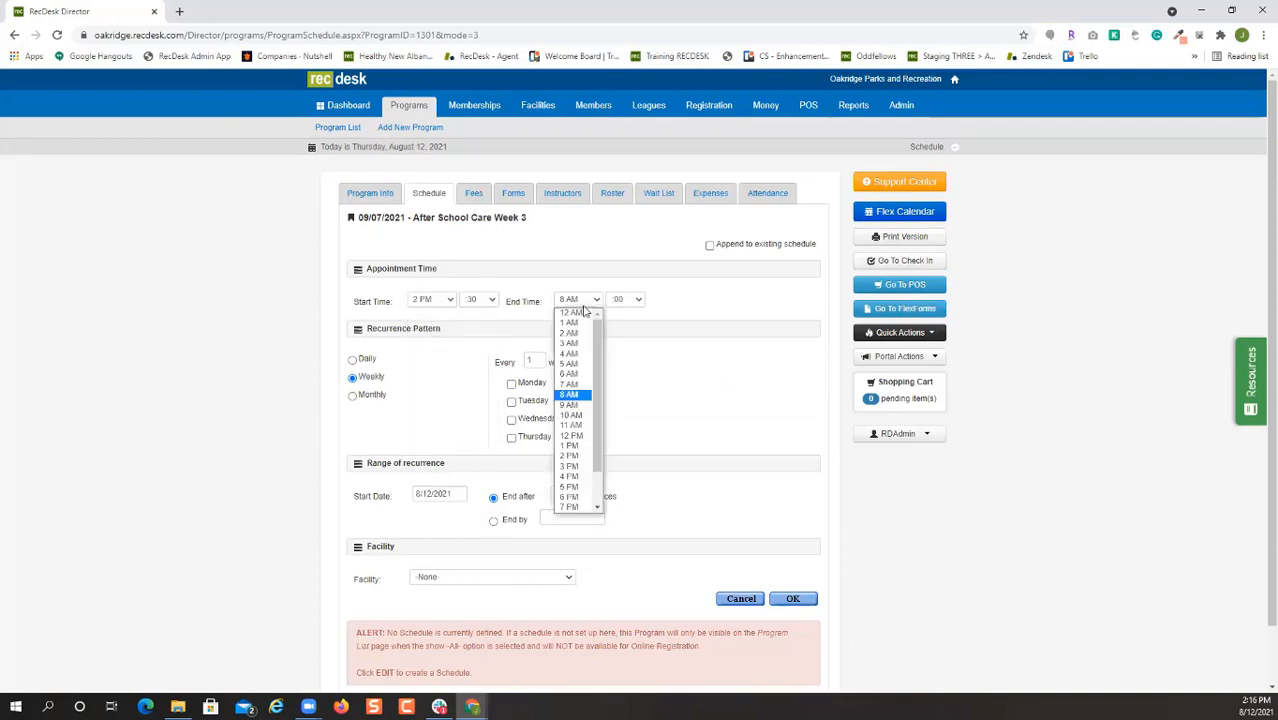
{"action": "left_click", "coordinate": [580, 497]}
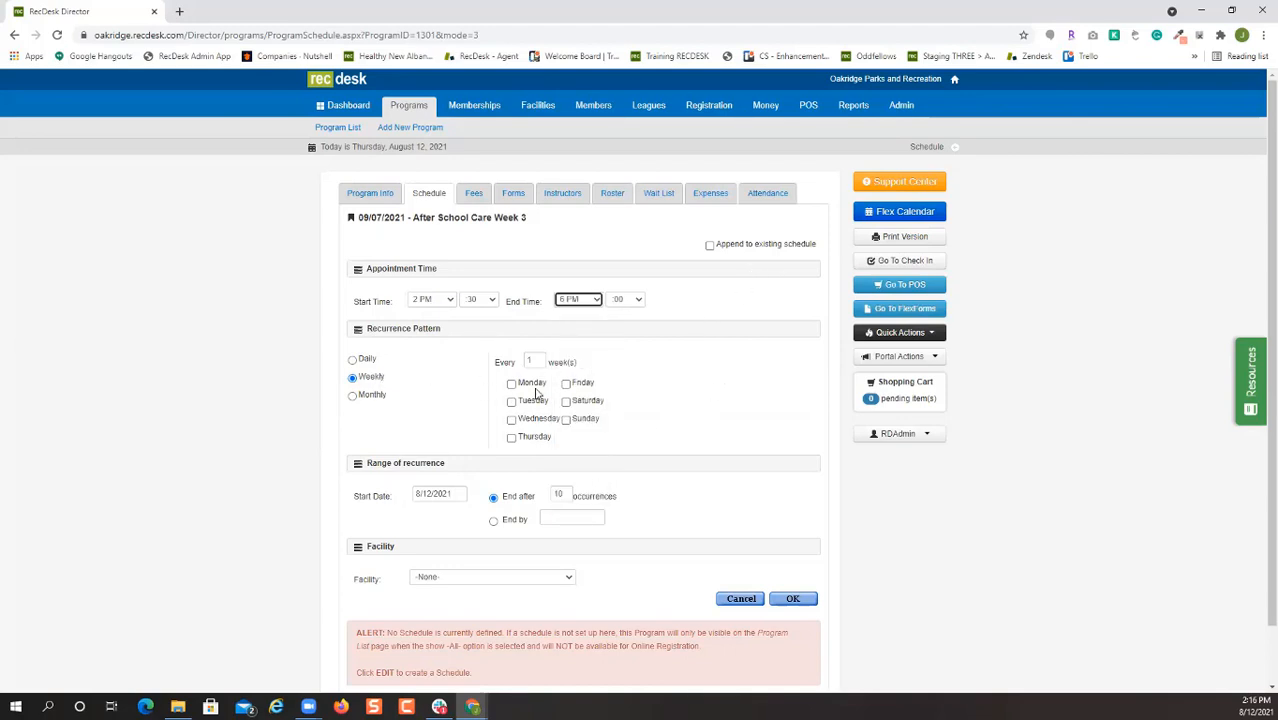
{"action": "left_click", "coordinate": [376, 364]}
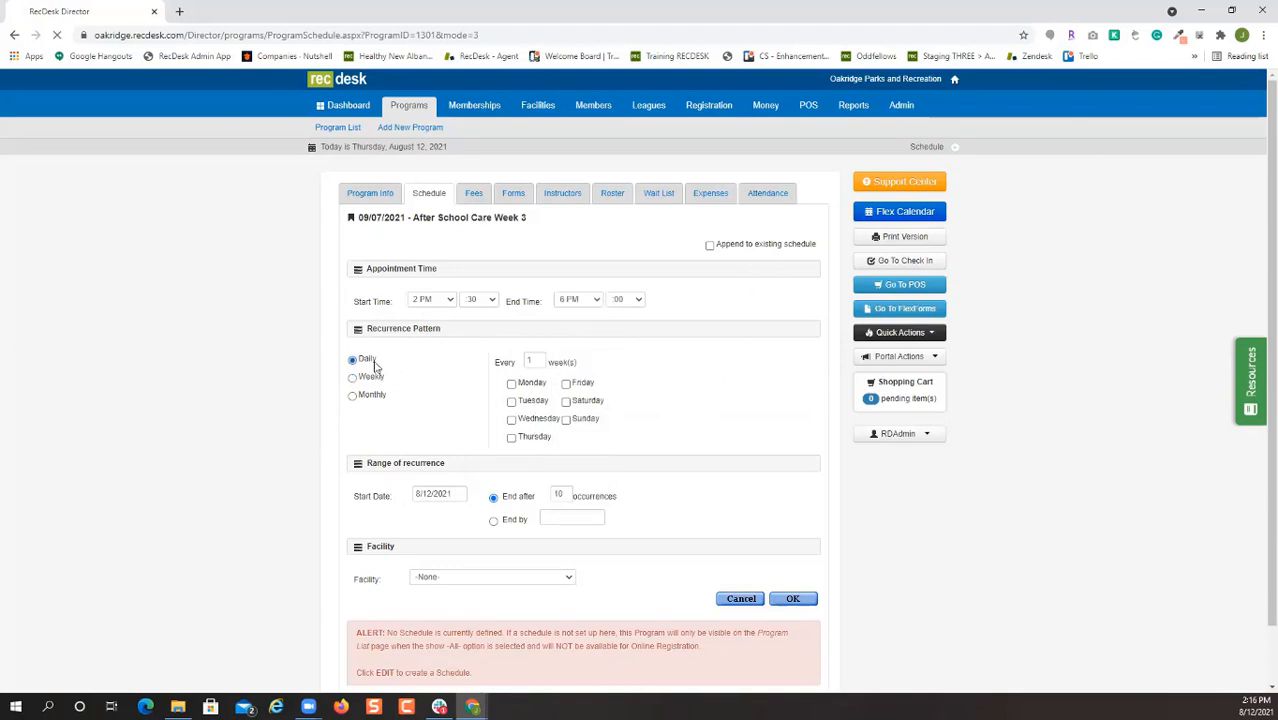
{"action": "left_click", "coordinate": [494, 384]}
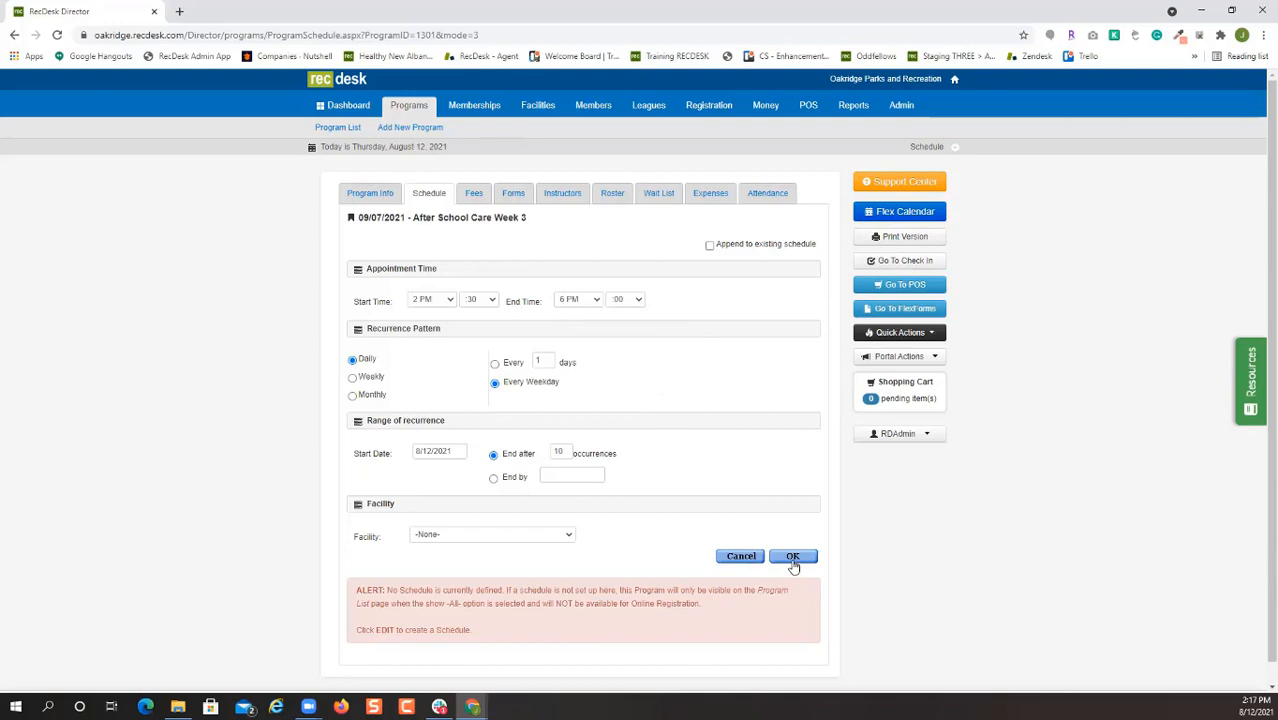
Append the sessions to the schedule, ending 09/10/2021, at PowerUp Training Field 1.
{"action": "left_click", "coordinate": [710, 247]}
{"action": "left_click", "coordinate": [494, 477]}
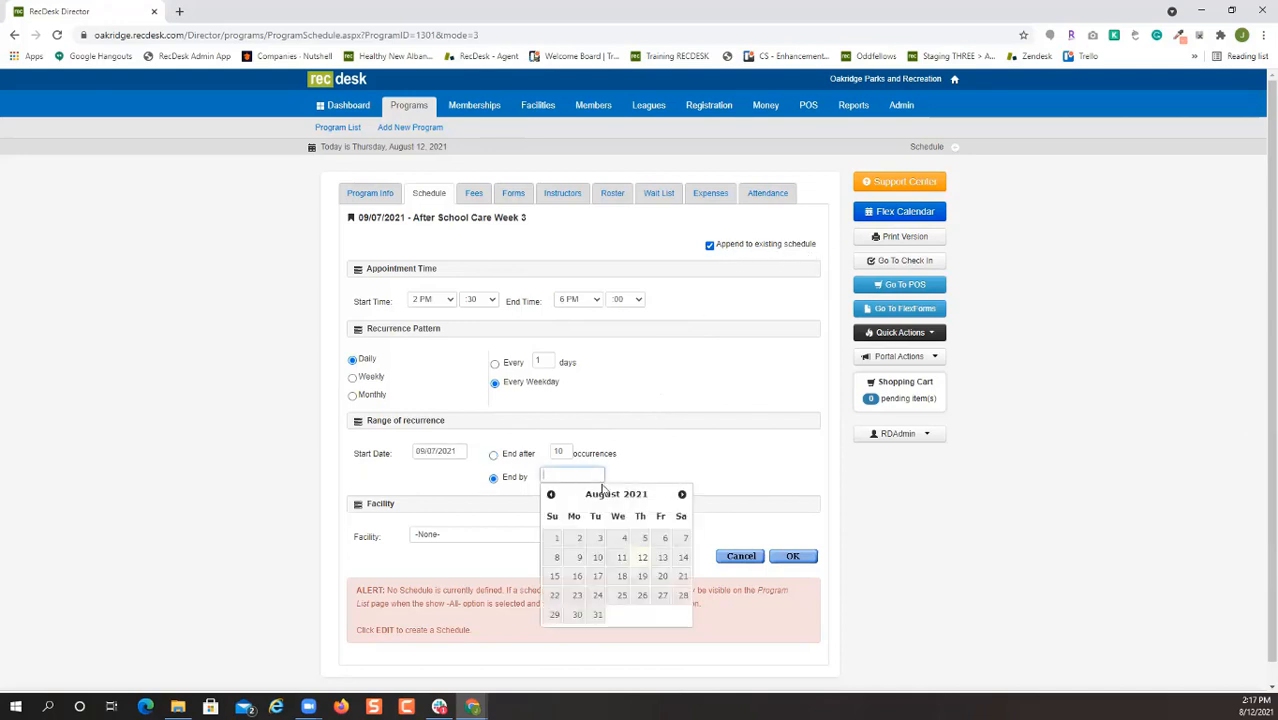
{"action": "left_click", "coordinate": [681, 493]}
{"action": "left_click", "coordinate": [660, 556]}
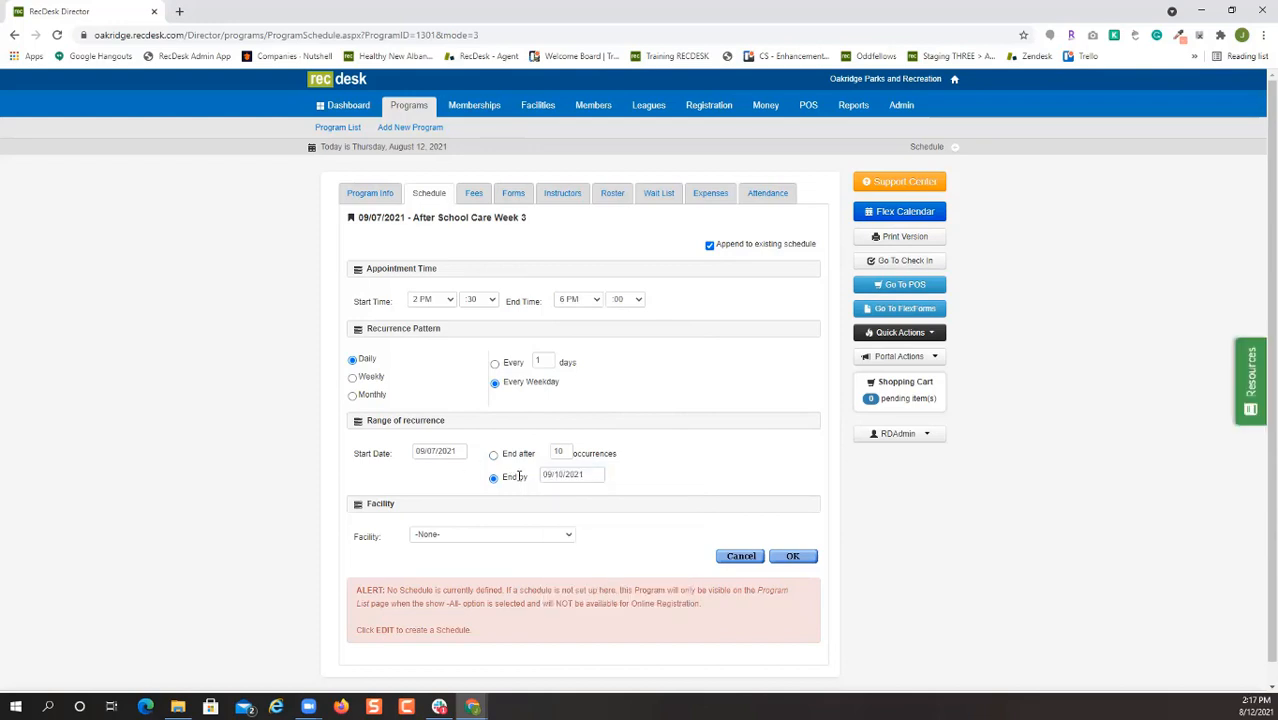
{"action": "left_click", "coordinate": [563, 534]}
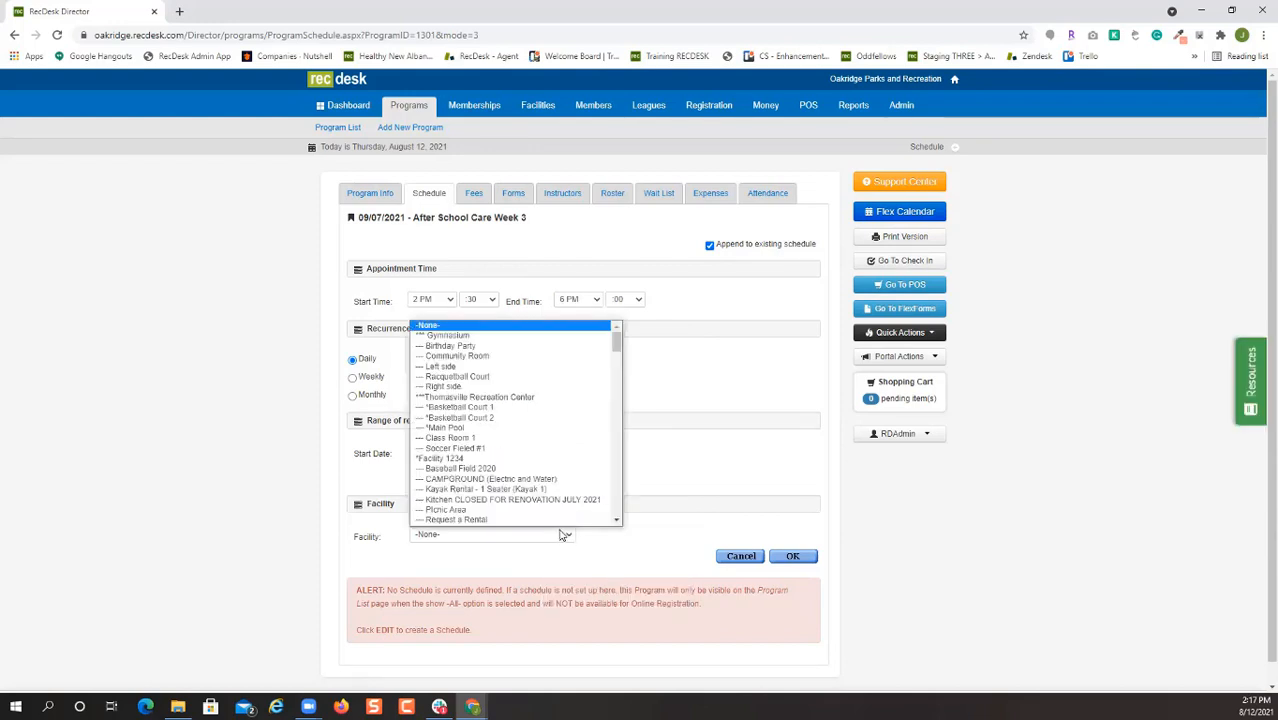
{"action": "scroll", "coordinate": [563, 480], "scroll_direction": "down", "scroll_amount": 1}
{"action": "type", "text": "pow"}
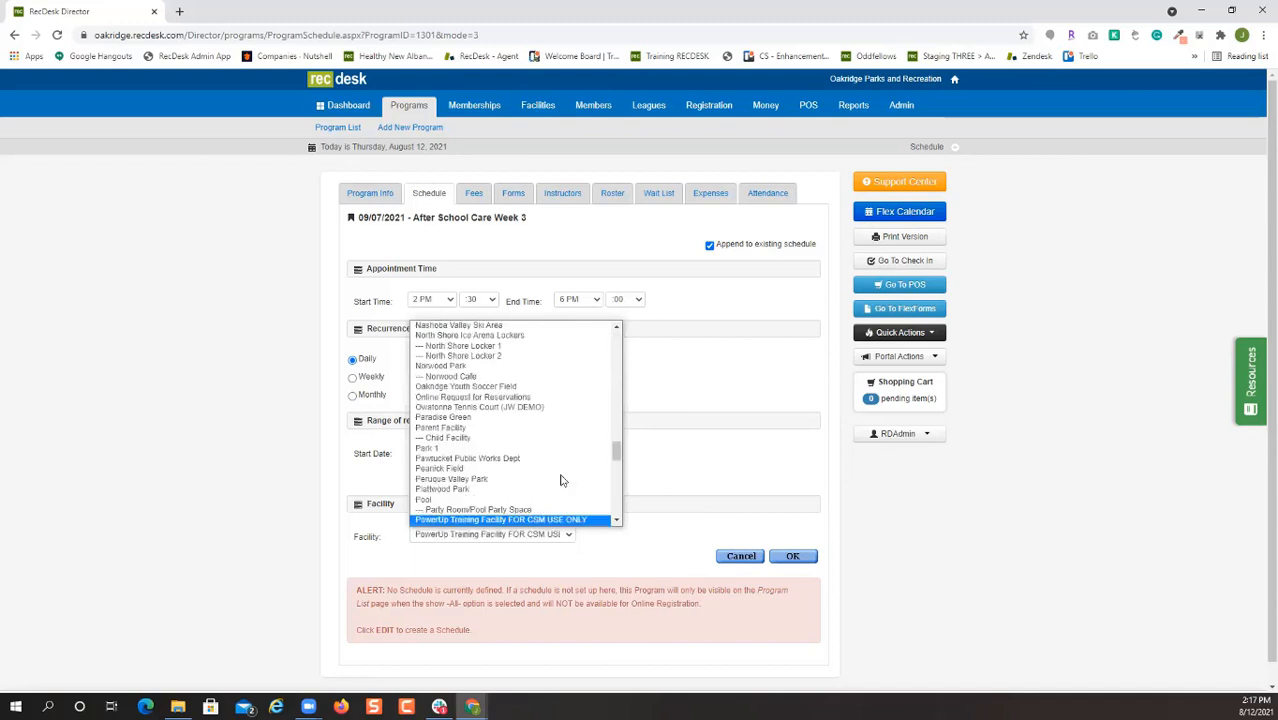
{"action": "key", "text": "Down"}
{"action": "key", "text": "Down"}
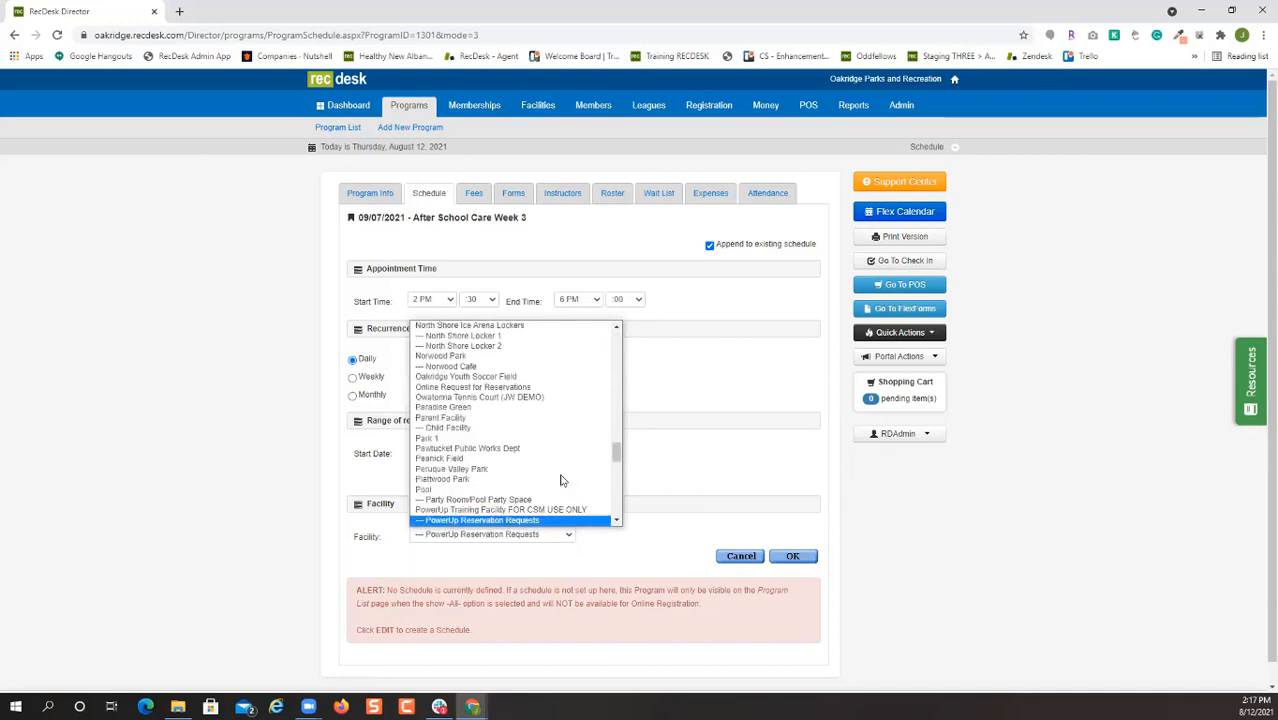
{"action": "left_click", "coordinate": [565, 521]}
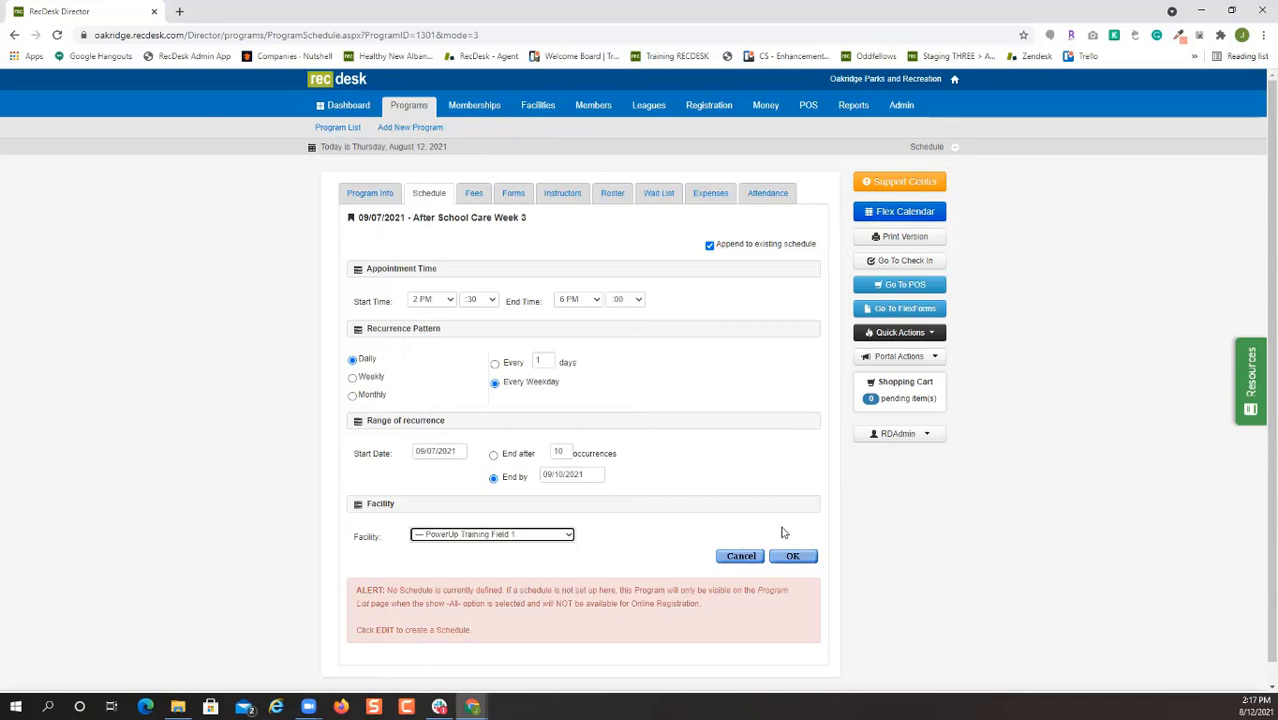
Generate and save the four 9/7–9/10/2021 sessions.
{"action": "left_click", "coordinate": [805, 559]}
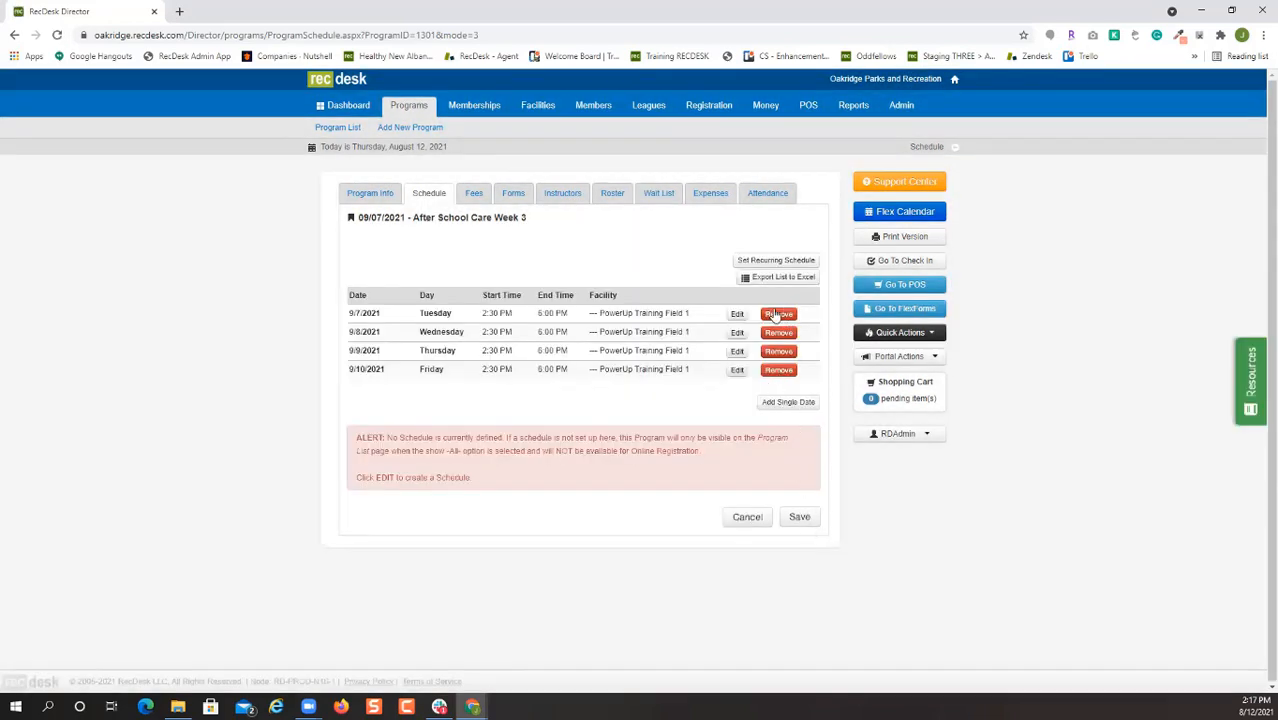
{"action": "left_click", "coordinate": [799, 518]}
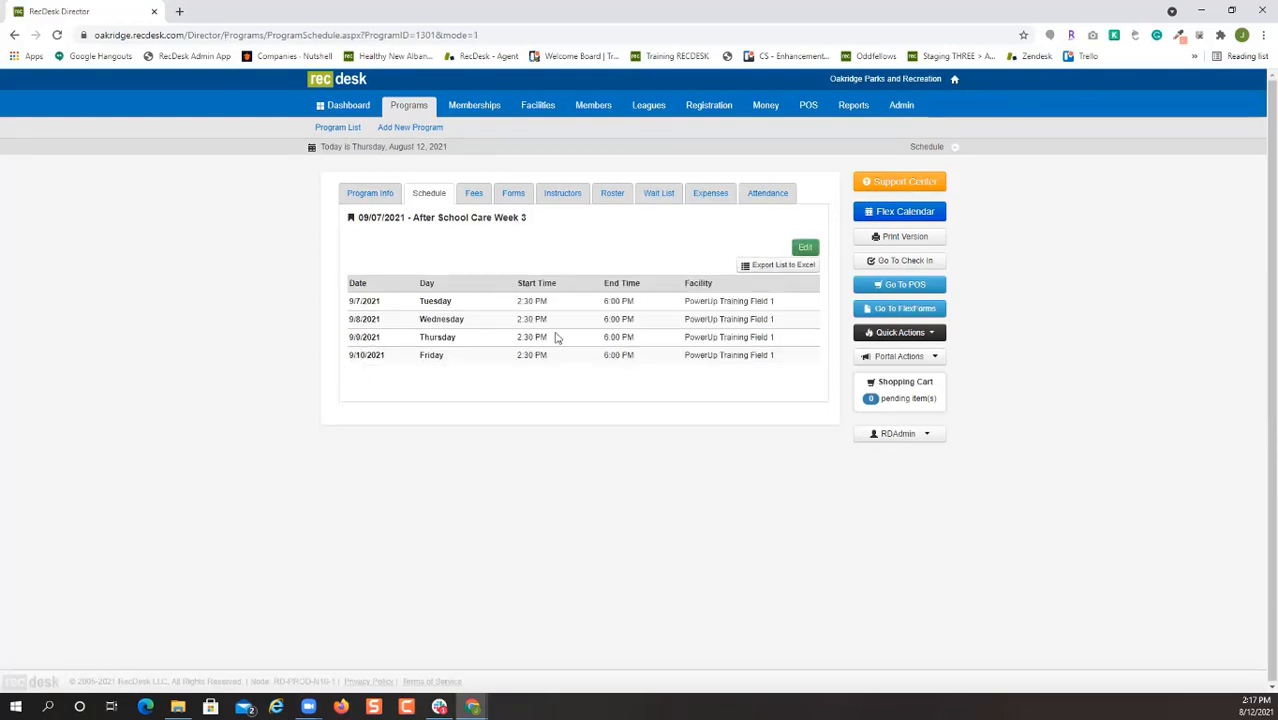
{"action": "left_click", "coordinate": [473, 193]}
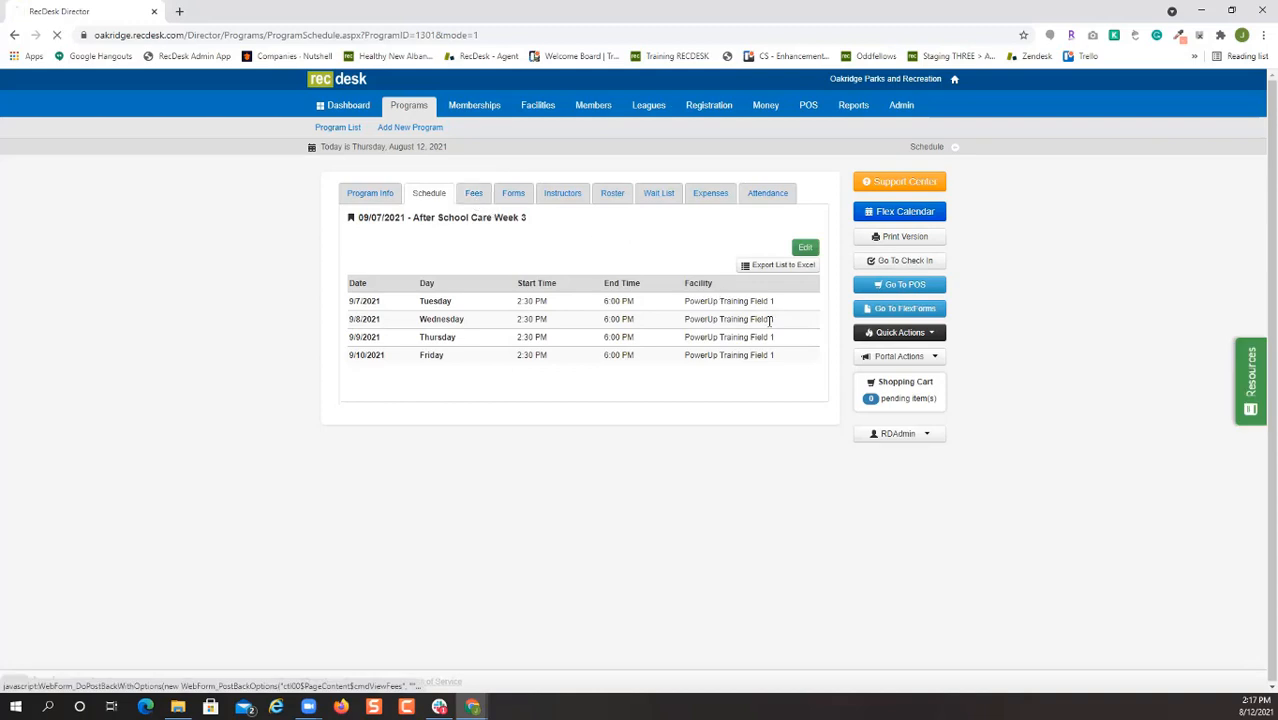
{"action": "left_click", "coordinate": [576, 314]}
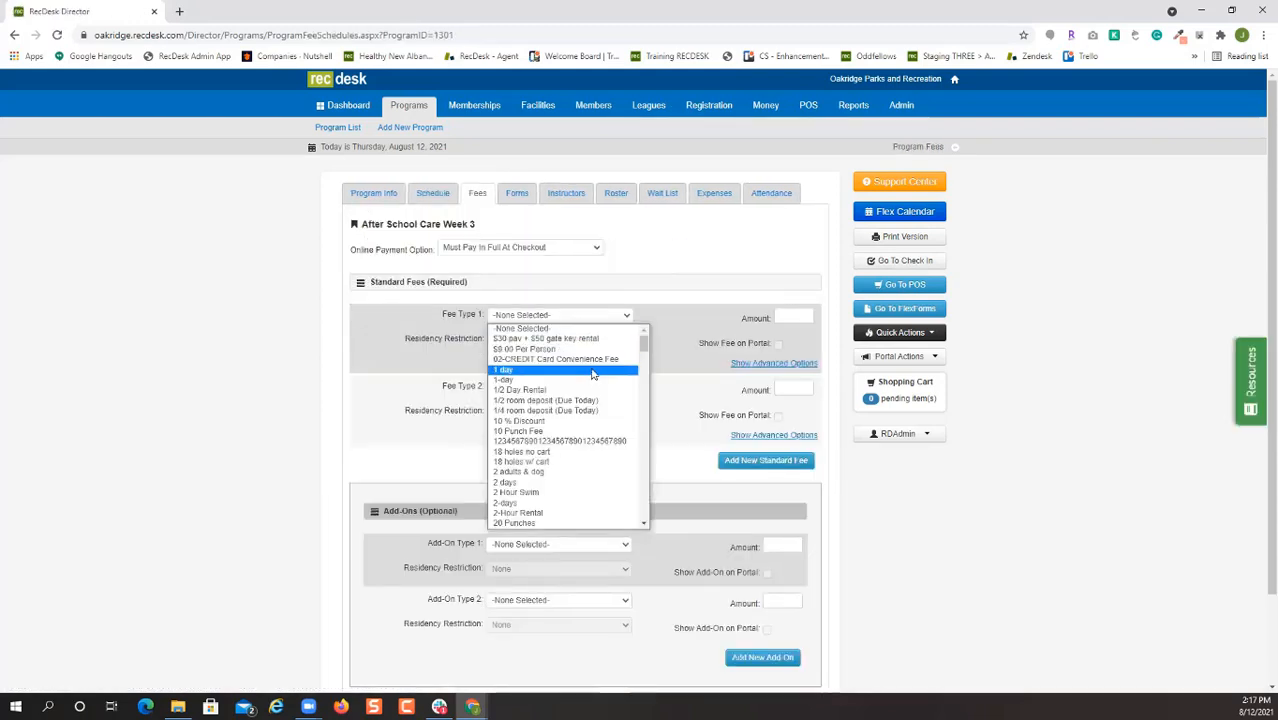
Add an Individual fee of $15 shown on the portal, with no residency restriction.
{"action": "key", "text": "i"}
{"action": "left_click", "coordinate": [665, 309]}
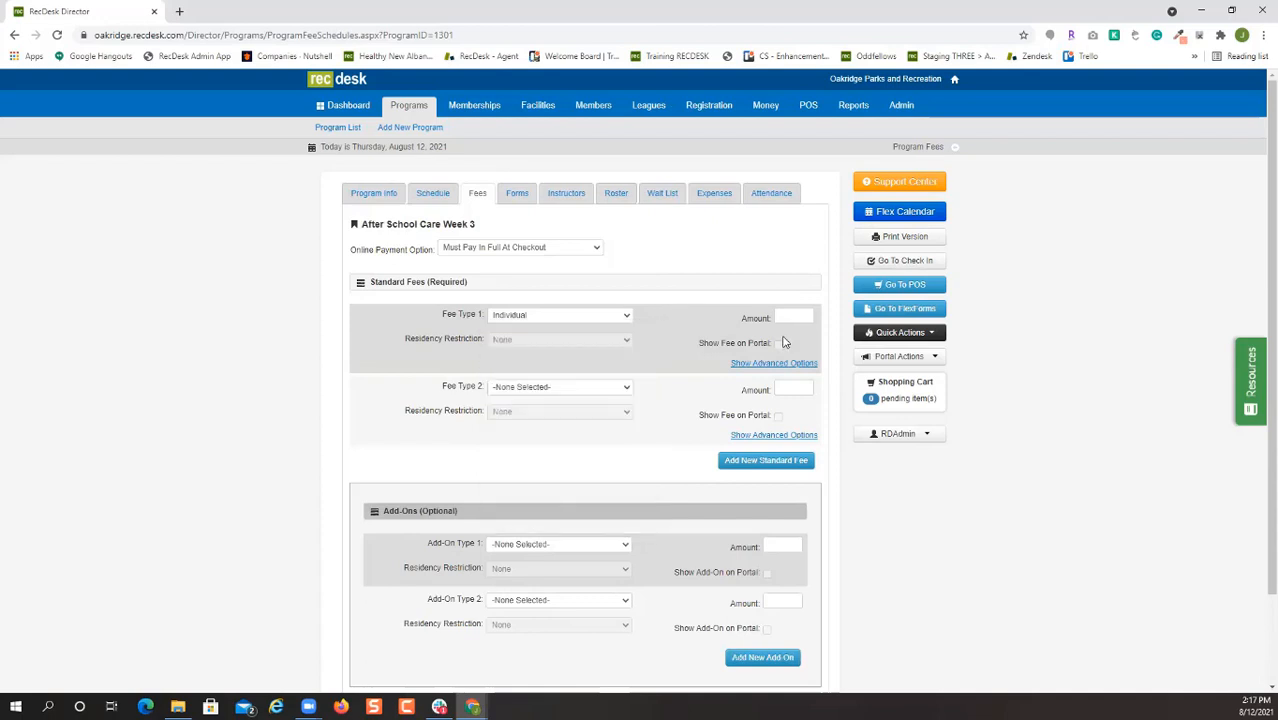
{"action": "left_click", "coordinate": [794, 316]}
{"action": "type", "text": "15"}
{"action": "left_click", "coordinate": [779, 346]}
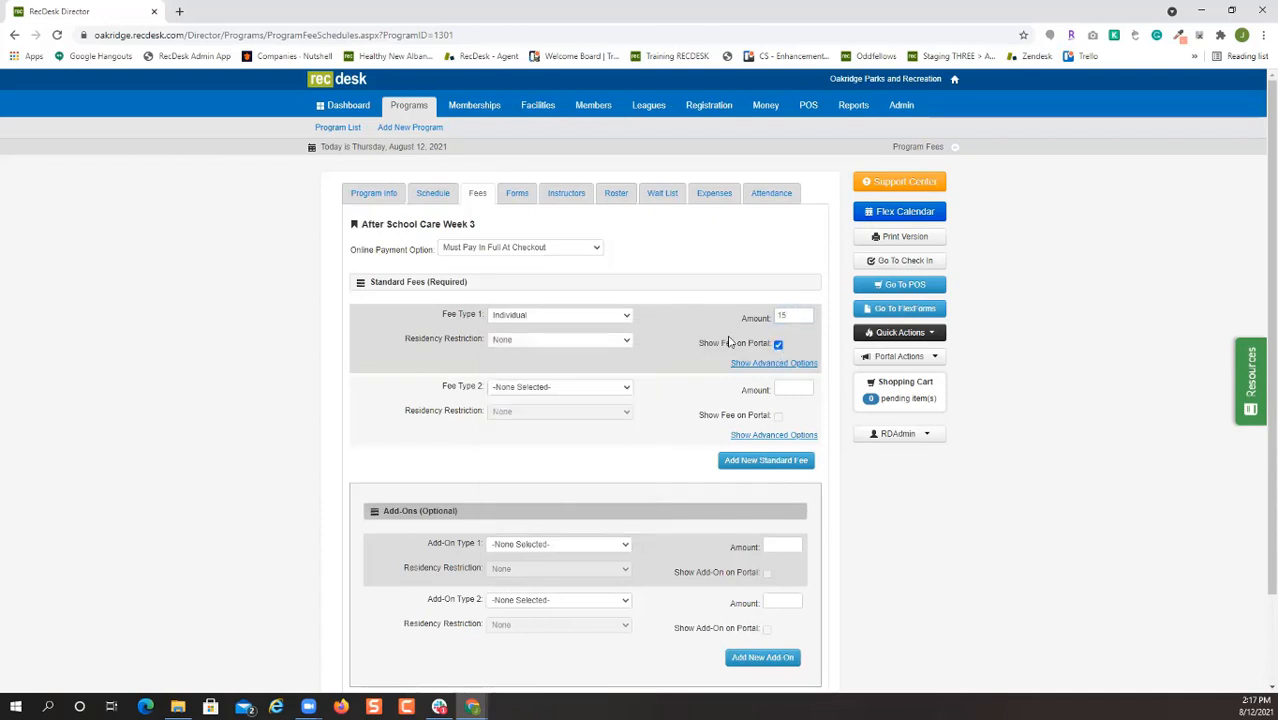
{"action": "left_click", "coordinate": [623, 343]}
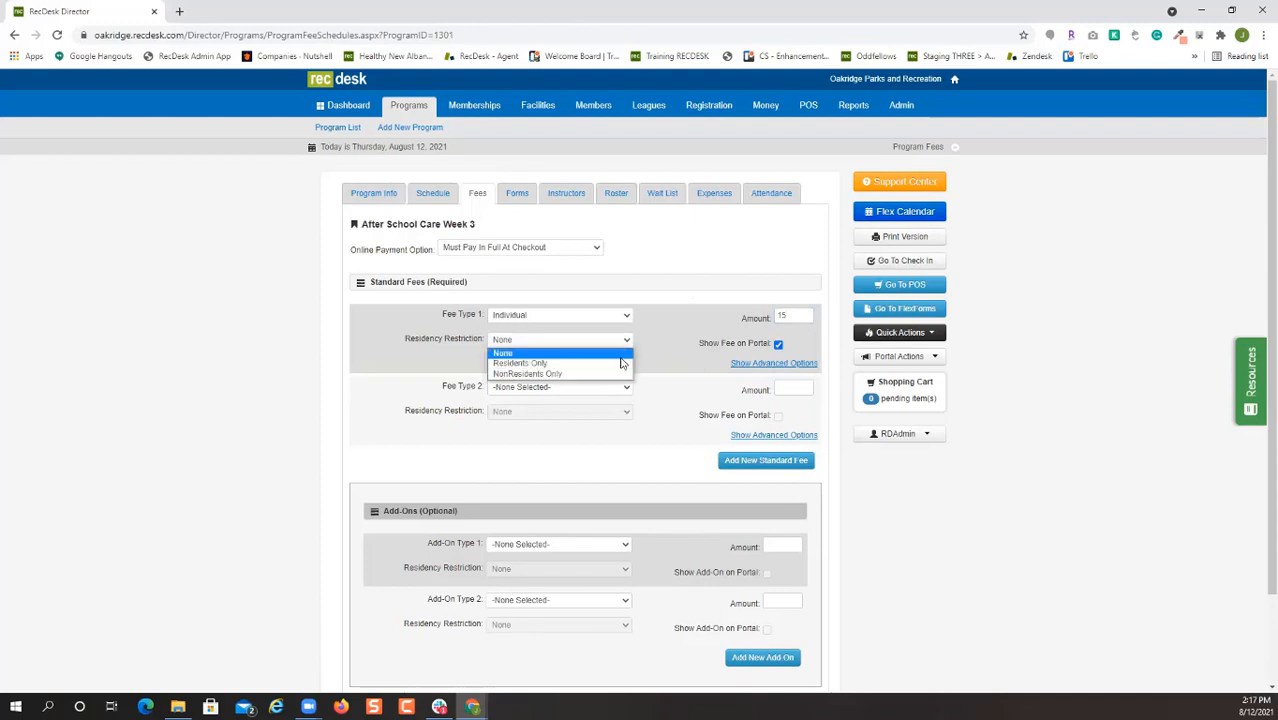
{"action": "left_click", "coordinate": [690, 336]}
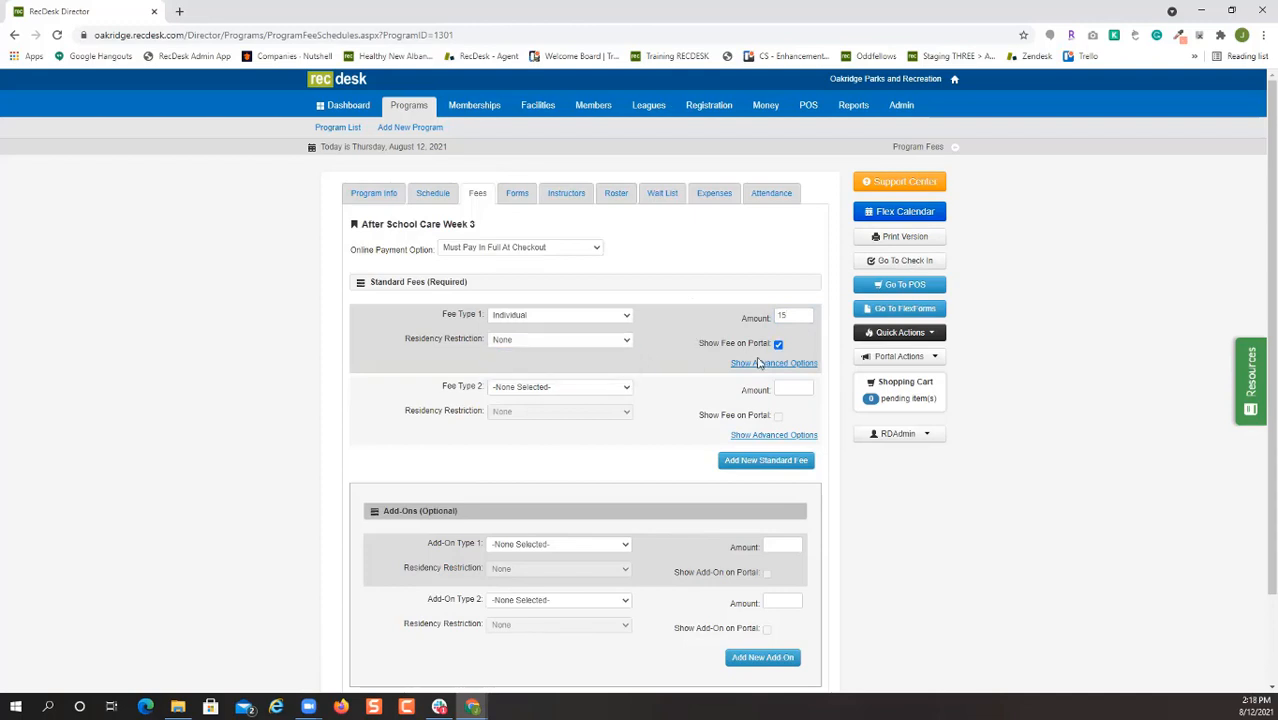
Restrict the fee to After School Registration Fee 2021-2022 members and save it.
{"action": "left_click", "coordinate": [768, 364]}
{"action": "scroll", "coordinate": [720, 382], "scroll_direction": "down", "scroll_amount": 1}
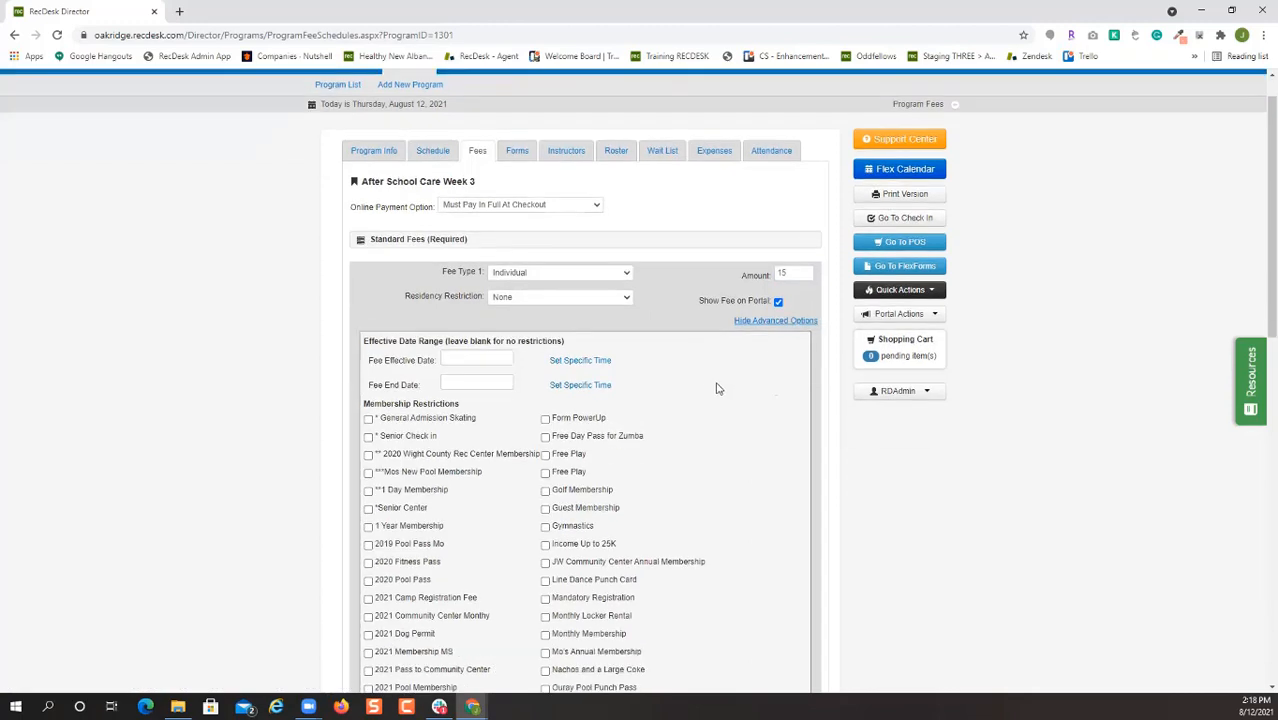
{"action": "scroll", "coordinate": [716, 386], "scroll_direction": "down", "scroll_amount": 1}
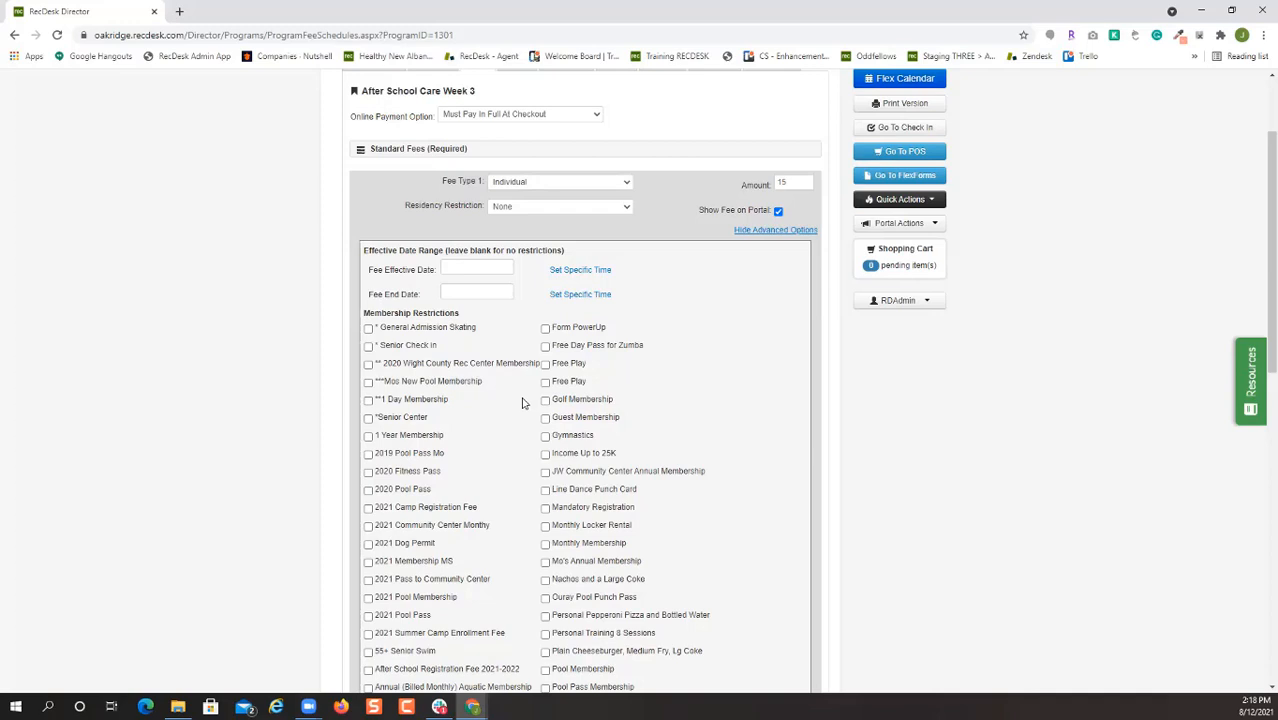
{"action": "scroll", "coordinate": [452, 476], "scroll_direction": "down", "scroll_amount": 2}
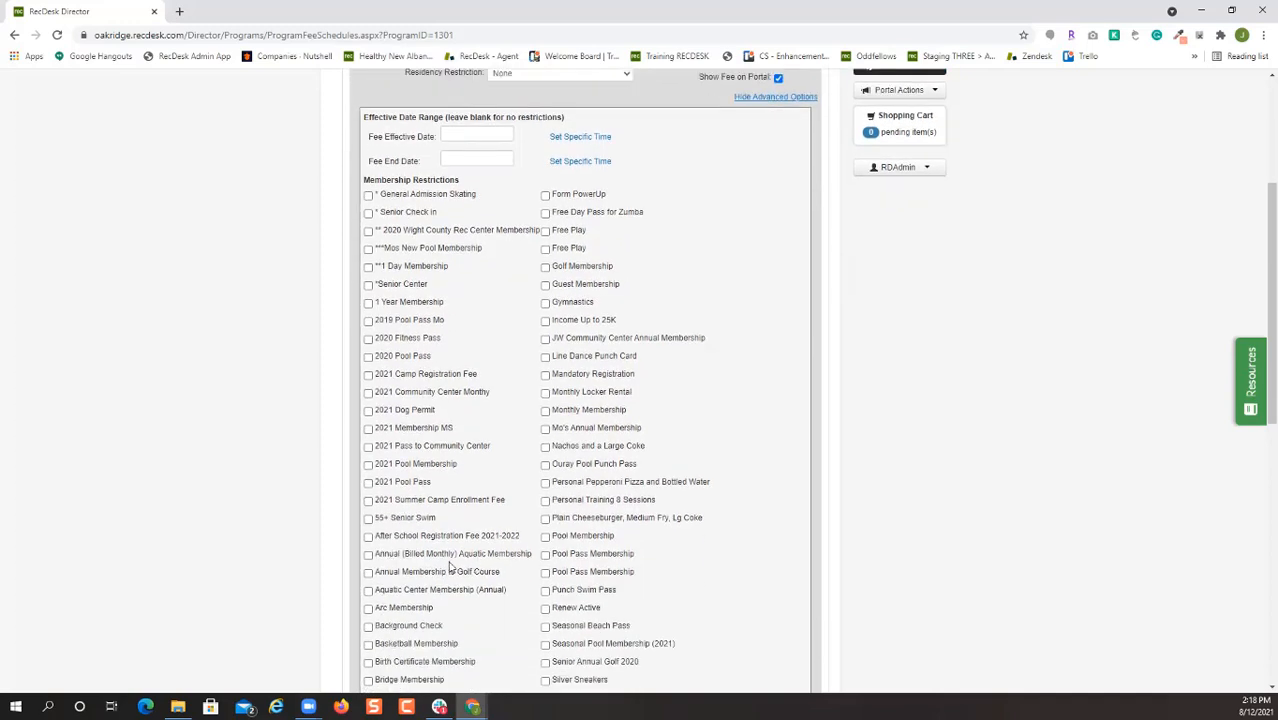
{"action": "left_click", "coordinate": [368, 537]}
{"action": "scroll", "coordinate": [689, 215], "scroll_direction": "up", "scroll_amount": 4}
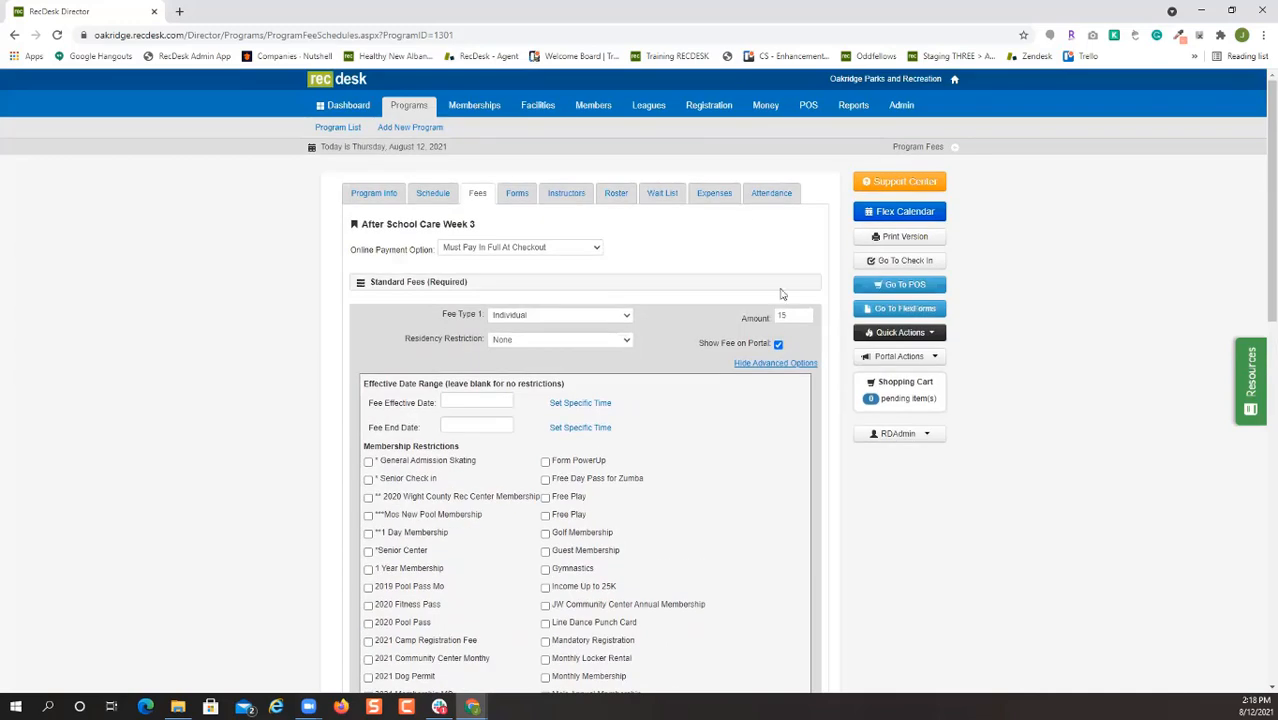
{"action": "left_click", "coordinate": [779, 360]}
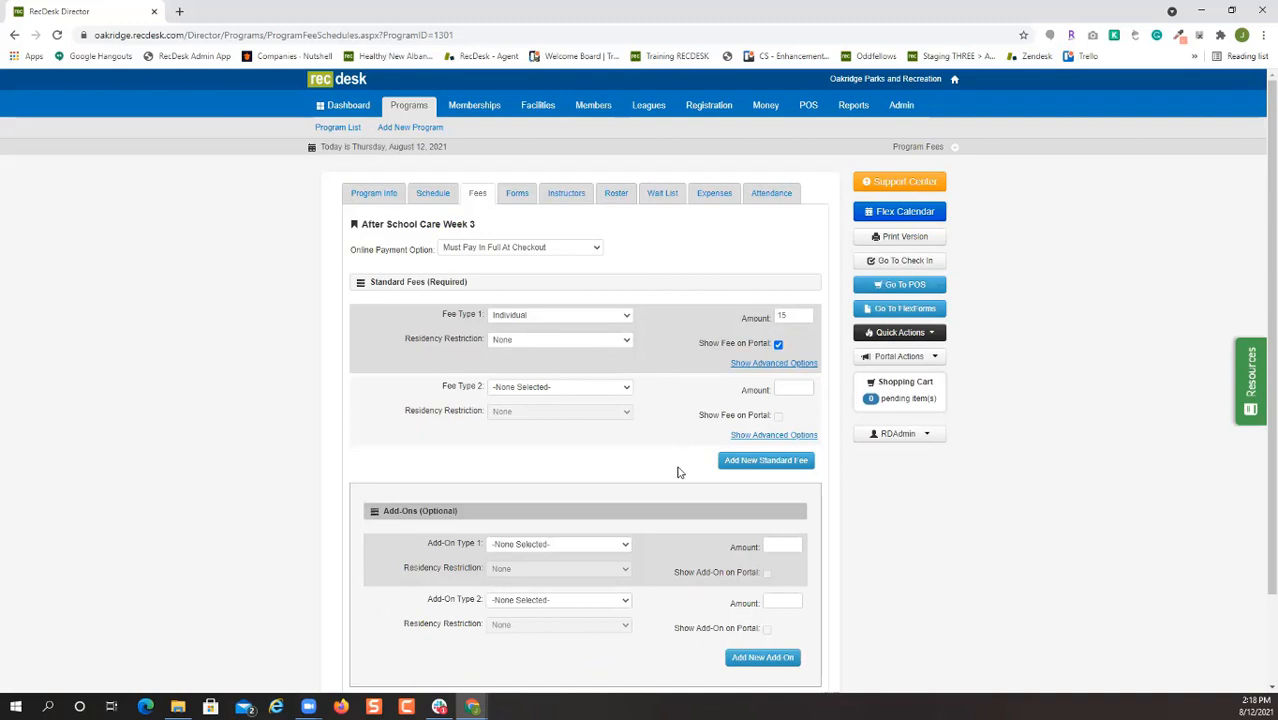
{"action": "scroll", "coordinate": [676, 478], "scroll_direction": "down", "scroll_amount": 1}
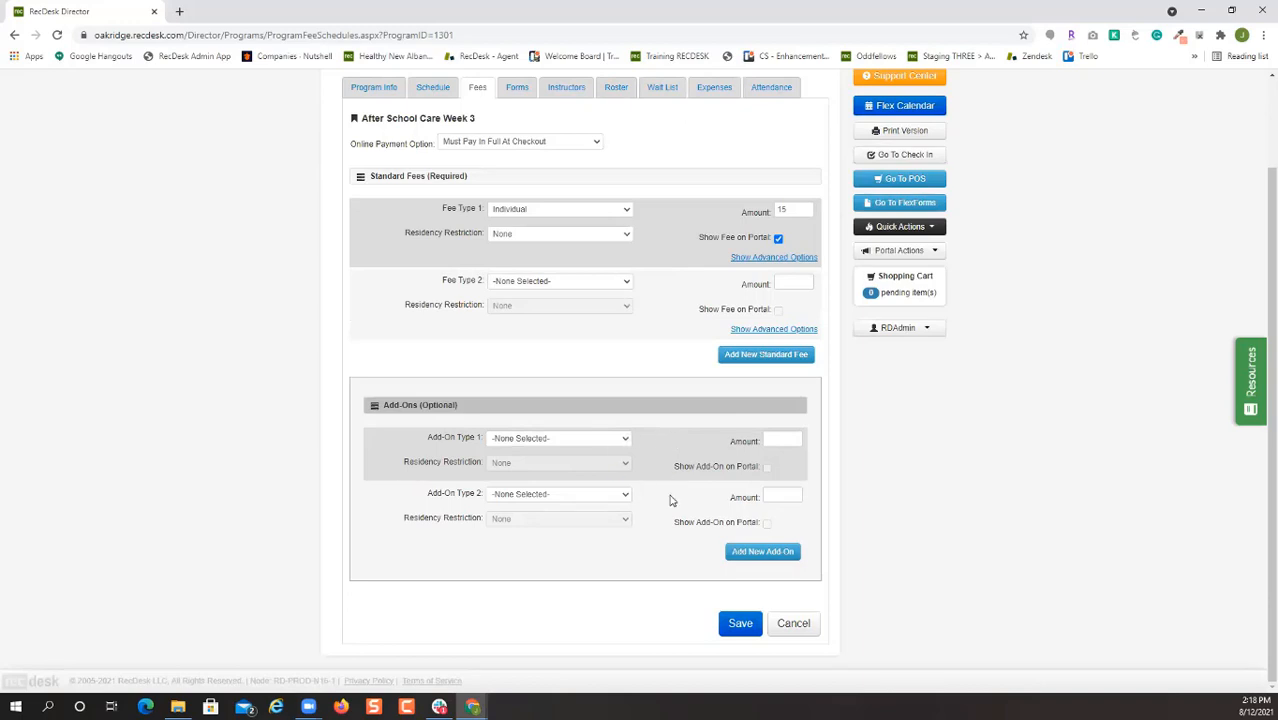
{"action": "left_click", "coordinate": [757, 628]}
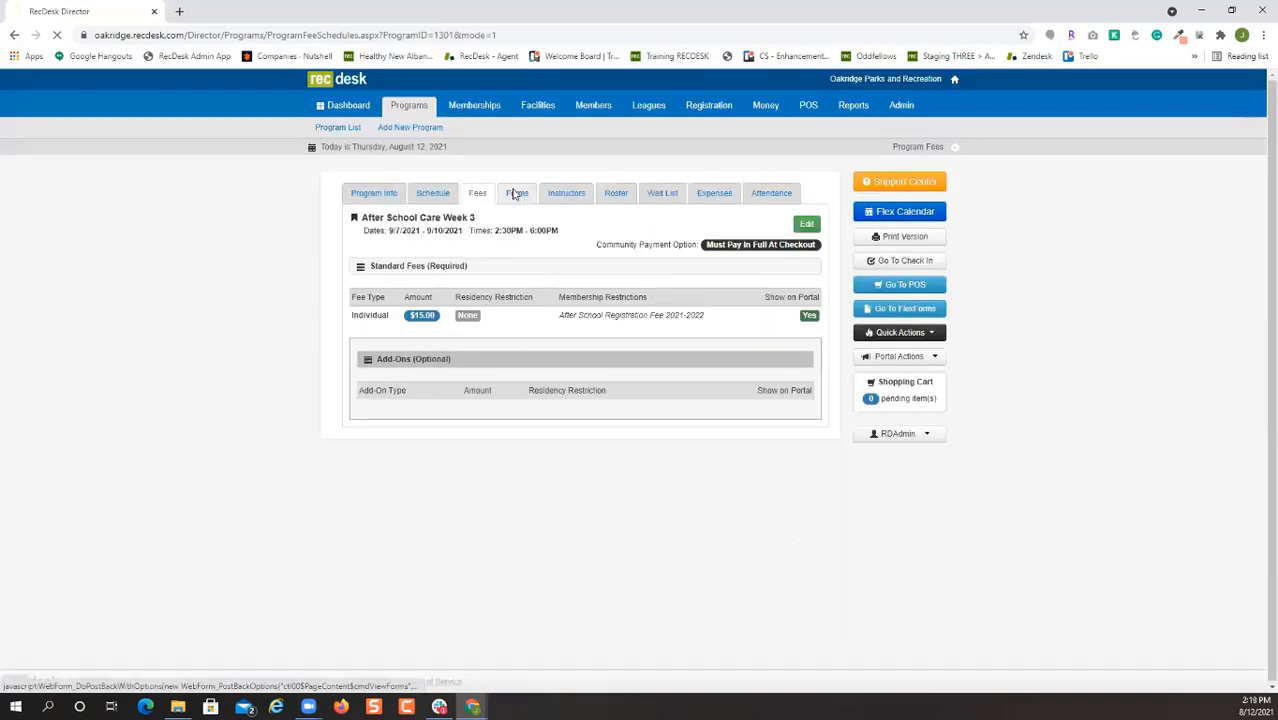
{"action": "left_click", "coordinate": [516, 194]}
Require the Authorize Pickup Sheet 2018 as a shared form and save the required forms.
{"action": "left_click", "coordinate": [806, 228]}
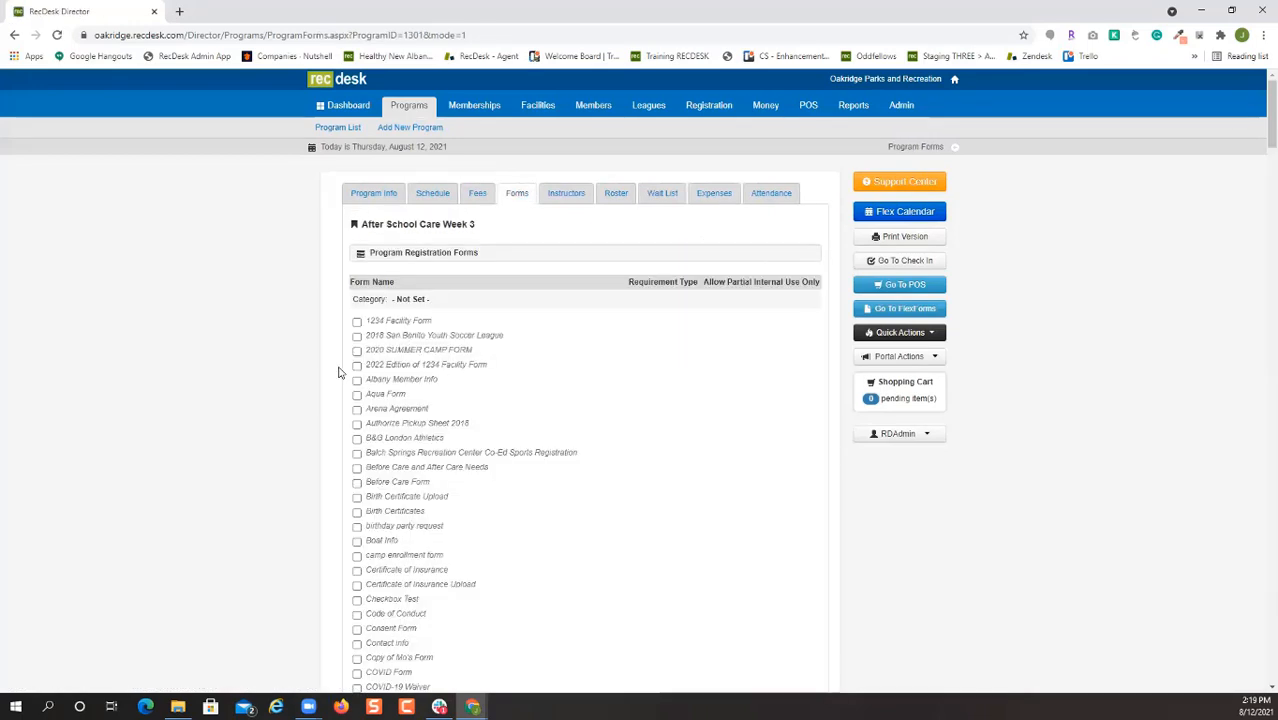
{"action": "left_click", "coordinate": [357, 426]}
{"action": "left_click", "coordinate": [688, 437]}
{"action": "left_click", "coordinate": [625, 462]}
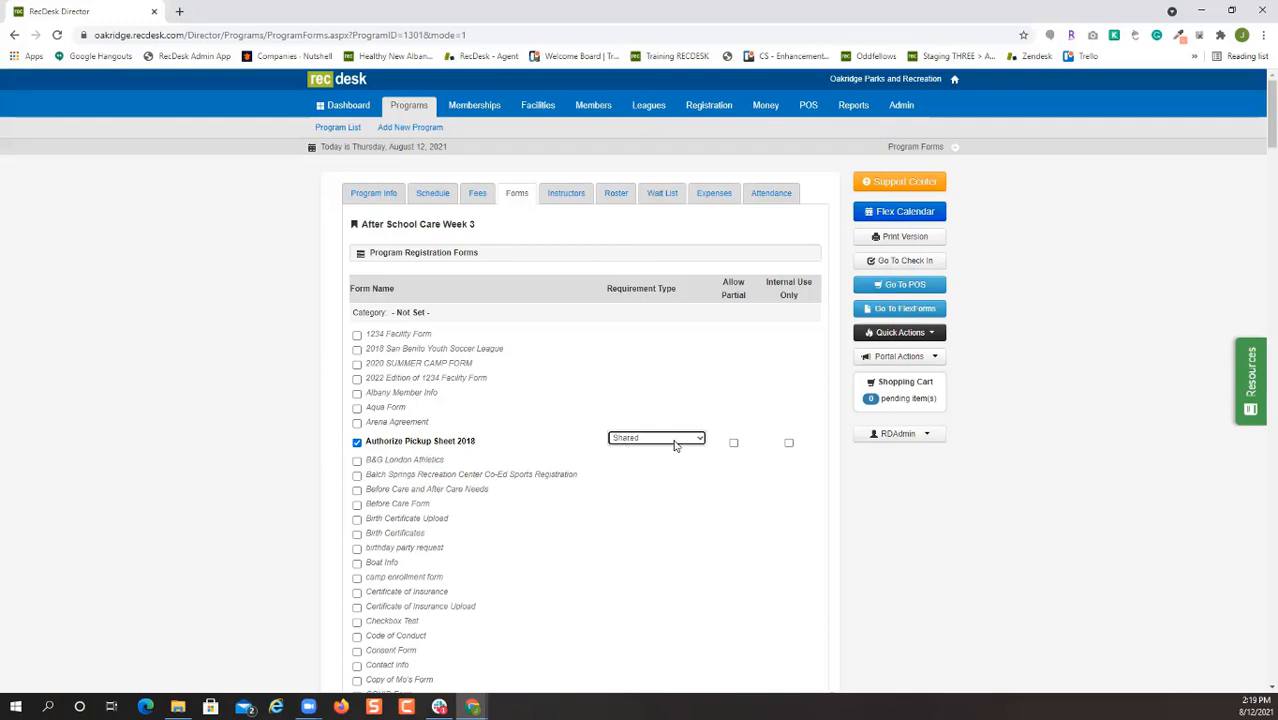
{"action": "left_click", "coordinate": [782, 516]}
{"action": "scroll", "coordinate": [782, 516], "scroll_direction": "down", "scroll_amount": 10}
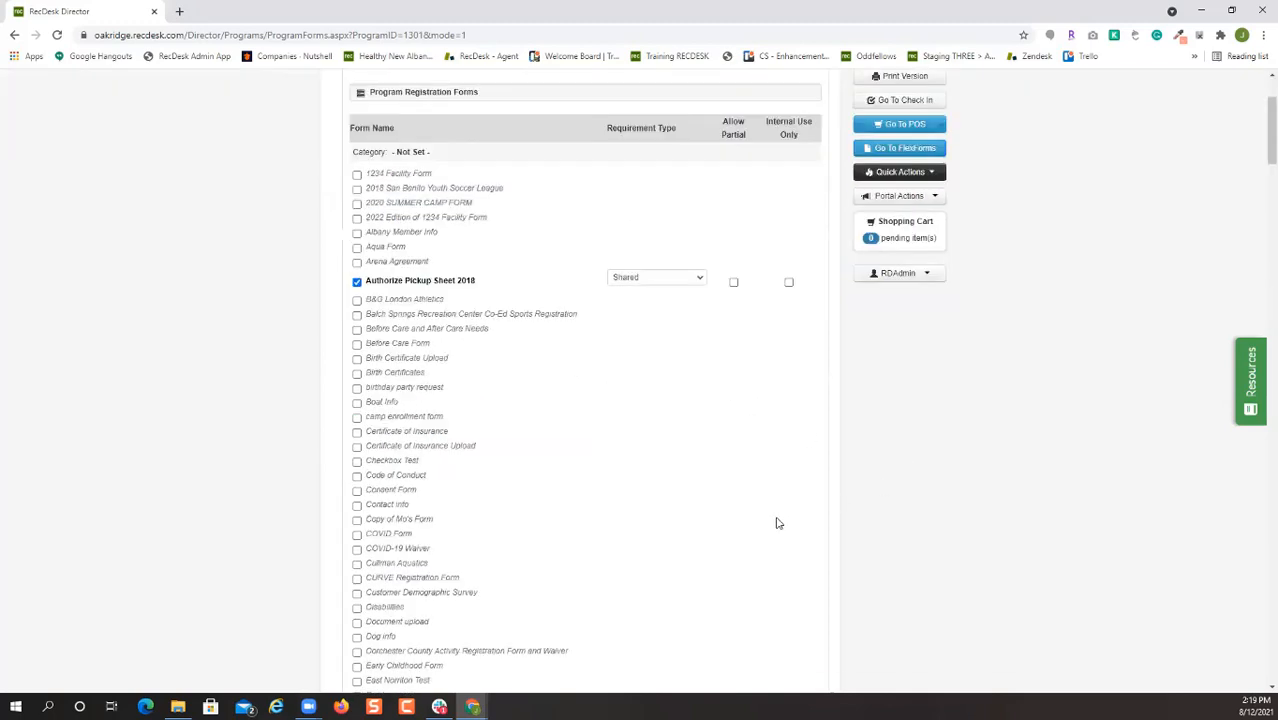
{"action": "scroll", "coordinate": [773, 541], "scroll_direction": "down", "scroll_amount": 15}
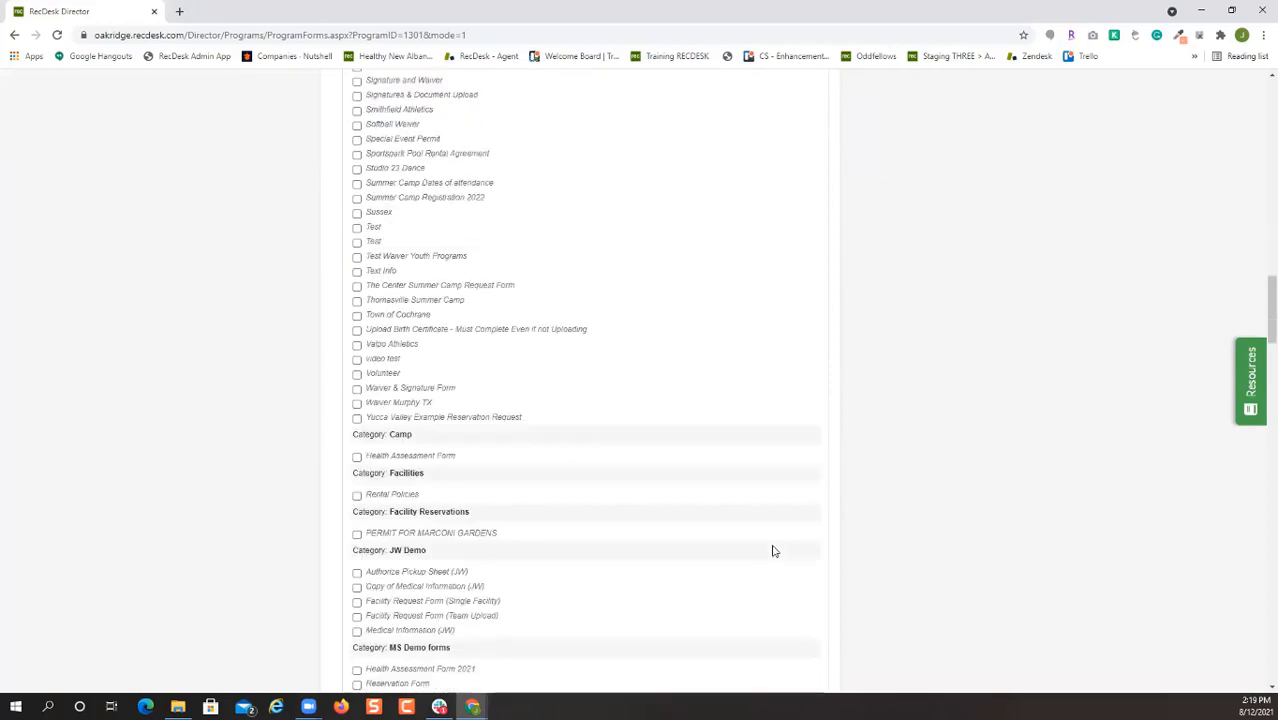
{"action": "scroll", "coordinate": [708, 563], "scroll_direction": "down", "scroll_amount": 15}
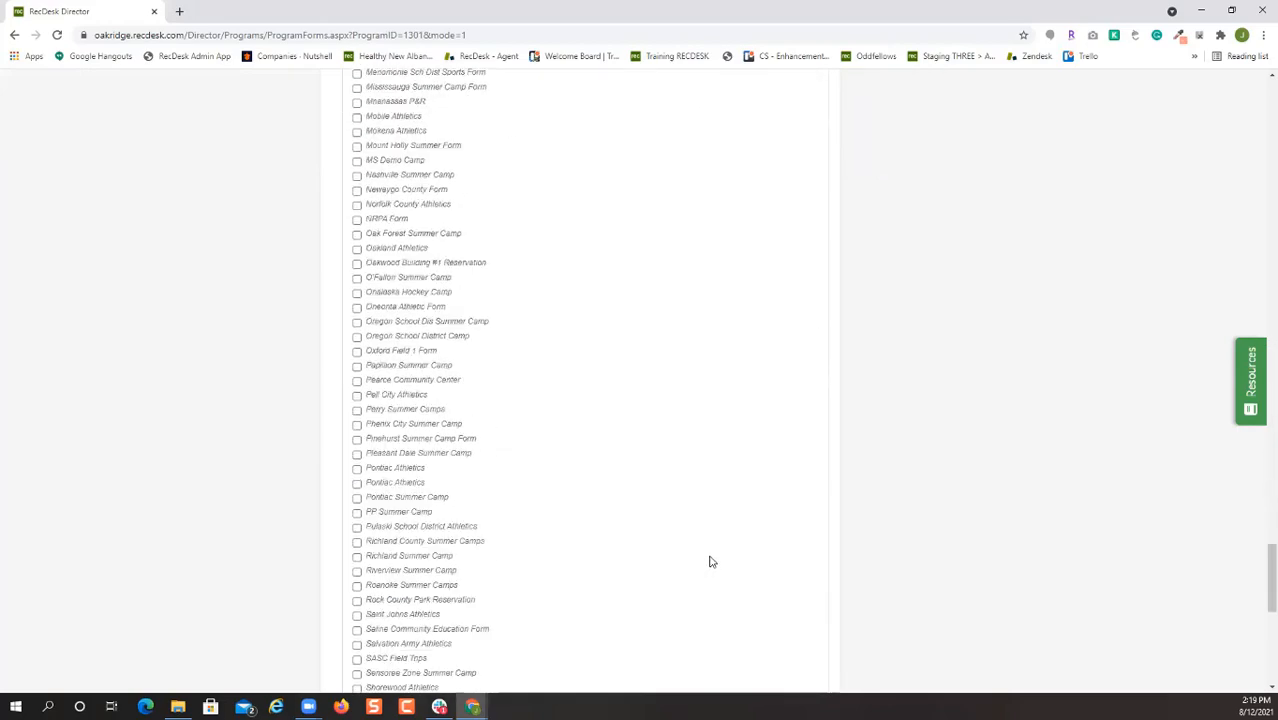
{"action": "left_click", "coordinate": [740, 432]}
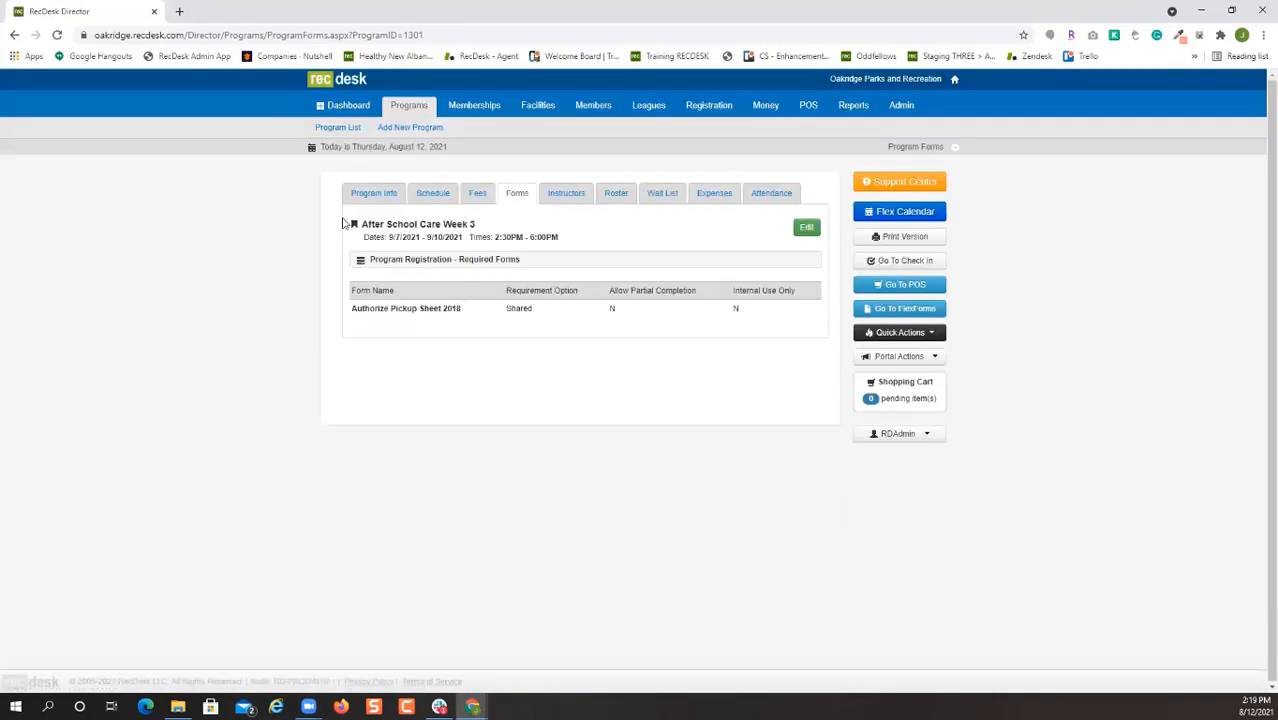
{"action": "left_click", "coordinate": [376, 196]}
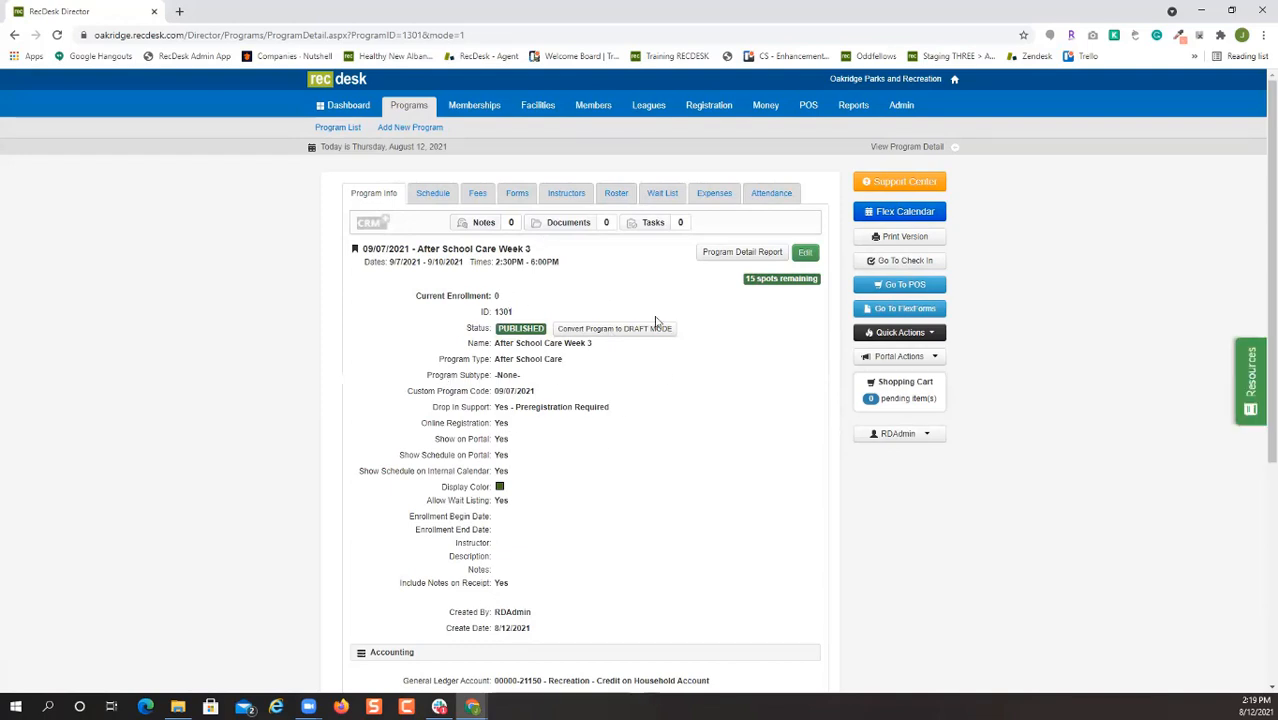
Start a copy of the program, then return to the program list without saving it.
{"action": "left_click", "coordinate": [805, 252]}
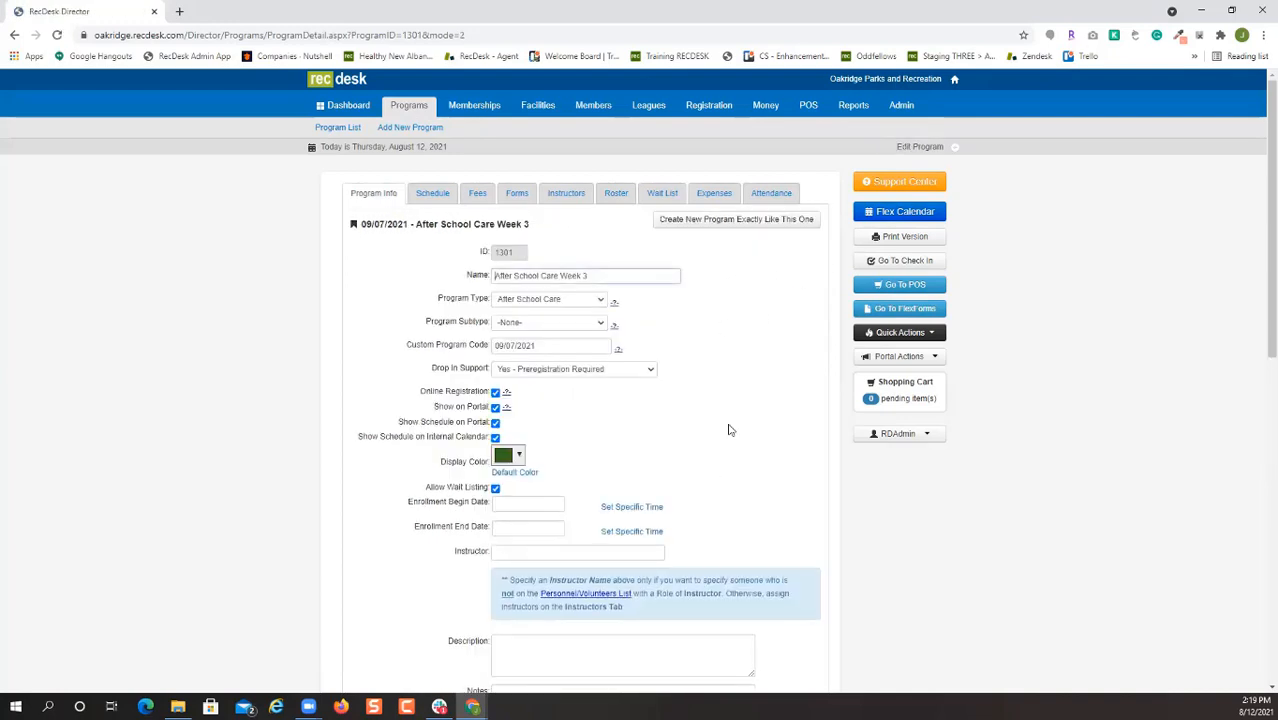
{"action": "left_click", "coordinate": [747, 222]}
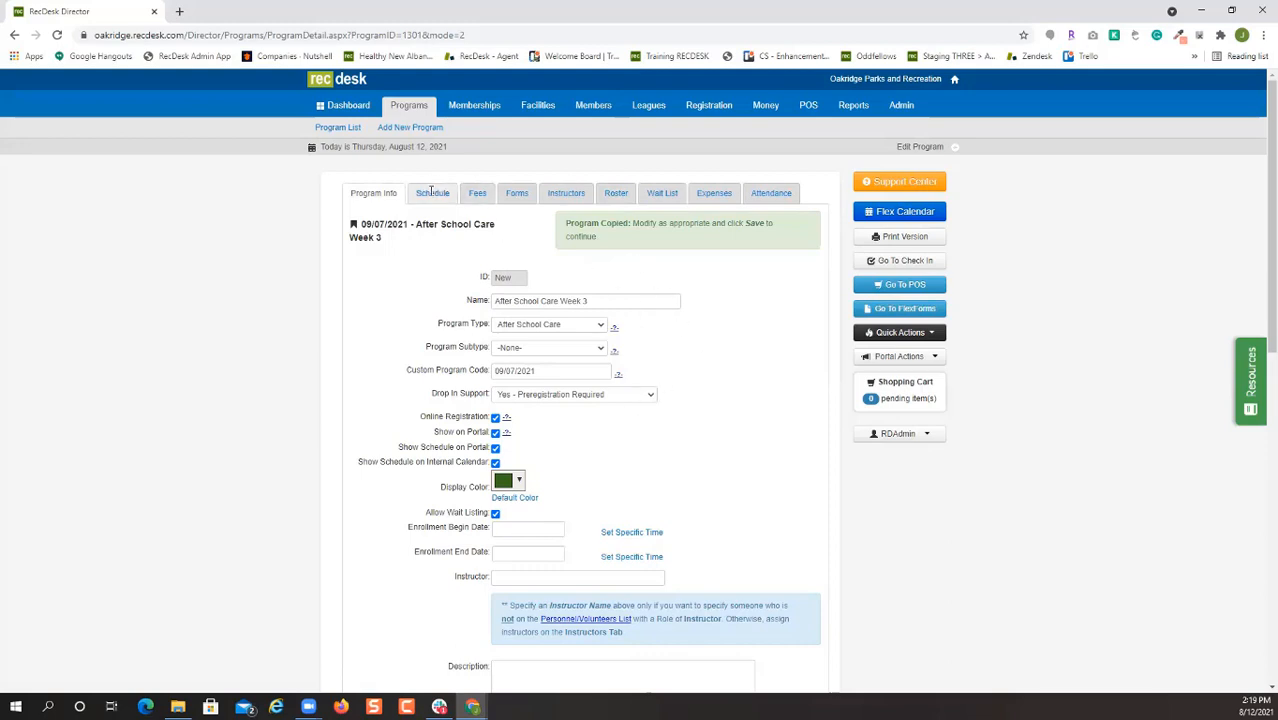
{"action": "left_click", "coordinate": [340, 128]}
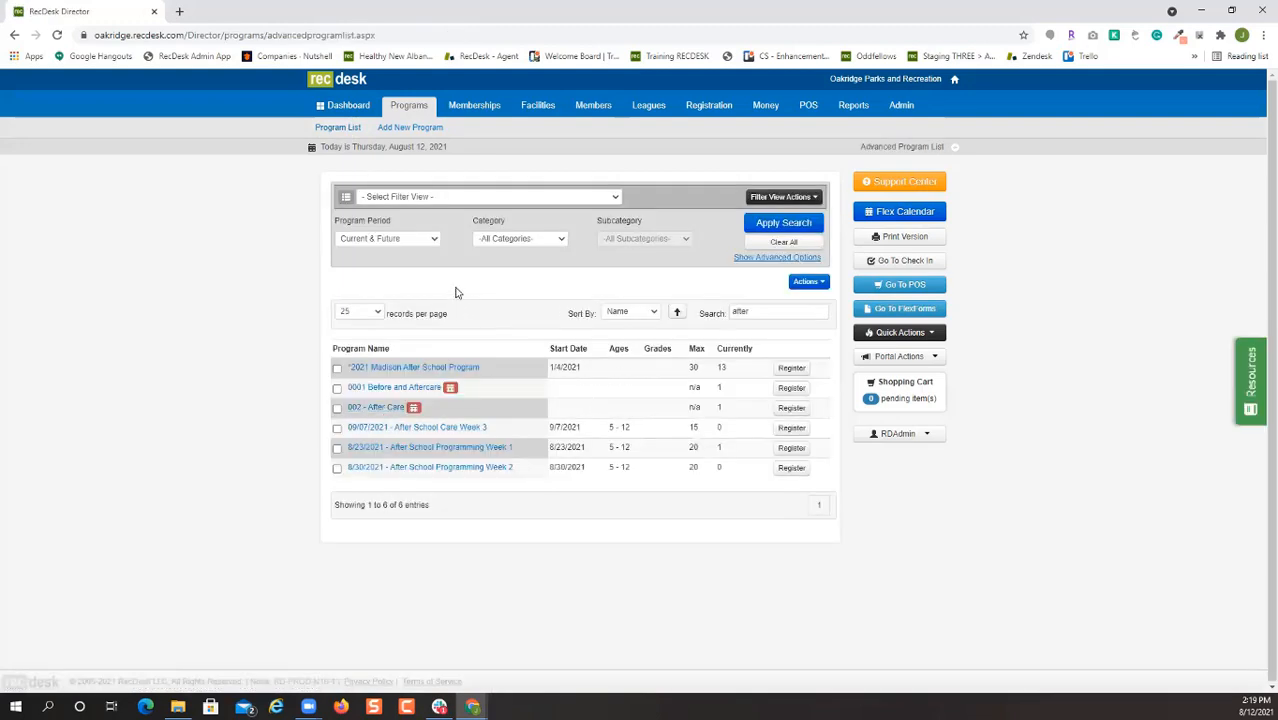
Select After School Care Week 3 and After School Programming Weeks 1 and 2.
{"action": "left_click", "coordinate": [400, 240]}
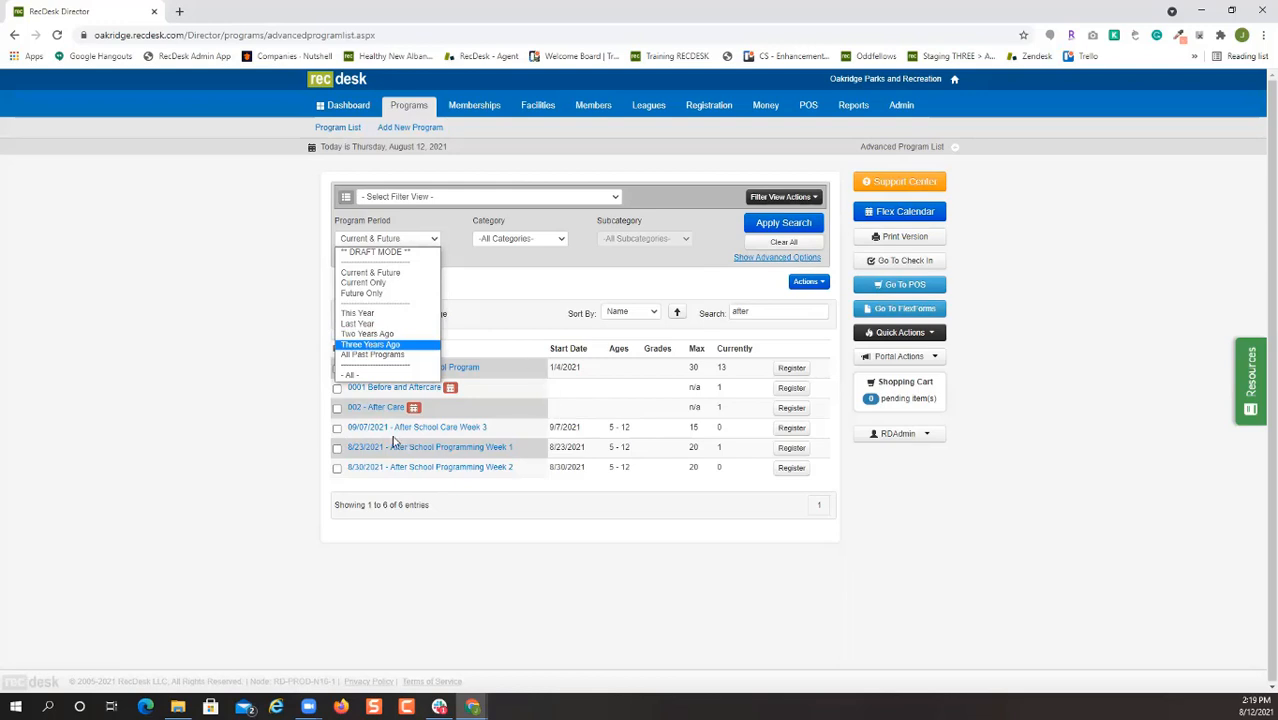
{"action": "left_click", "coordinate": [337, 428]}
{"action": "left_click", "coordinate": [337, 428]}
{"action": "left_click", "coordinate": [337, 448]}
{"action": "left_click", "coordinate": [337, 468]}
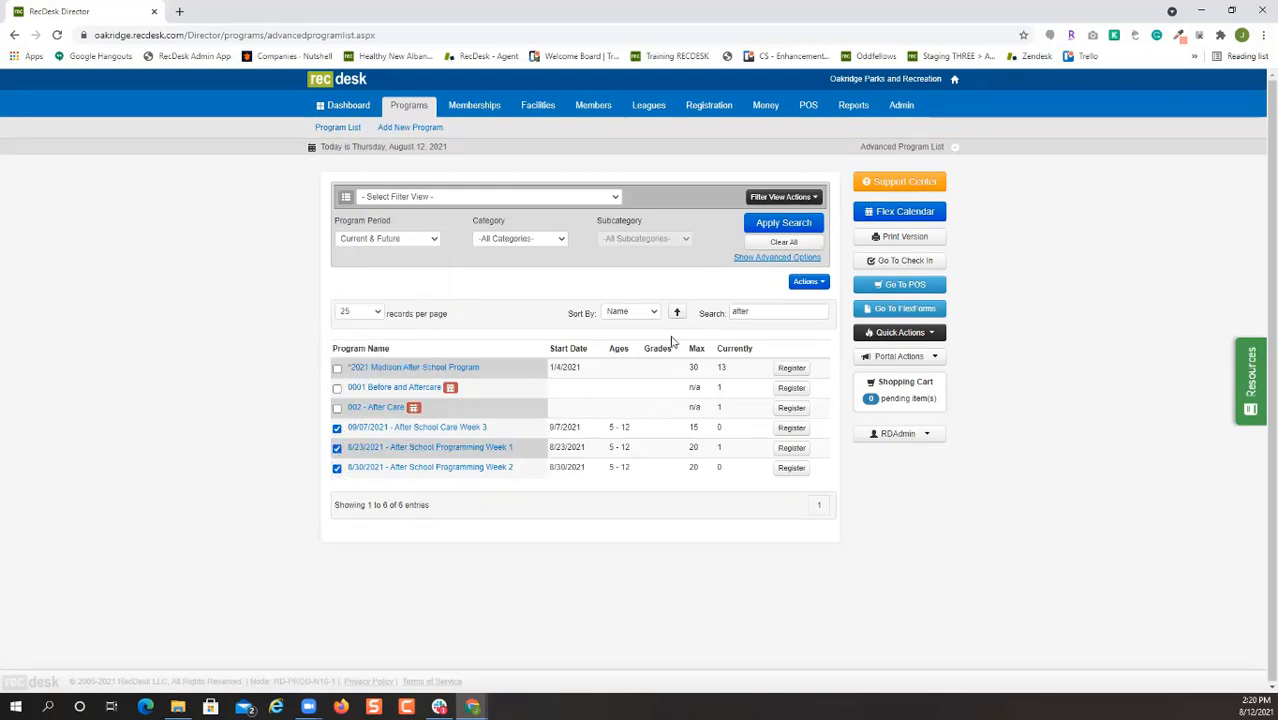
Bulk-copy the three programs as drafts with all dates shifted 364 days later.
{"action": "left_click", "coordinate": [808, 283]}
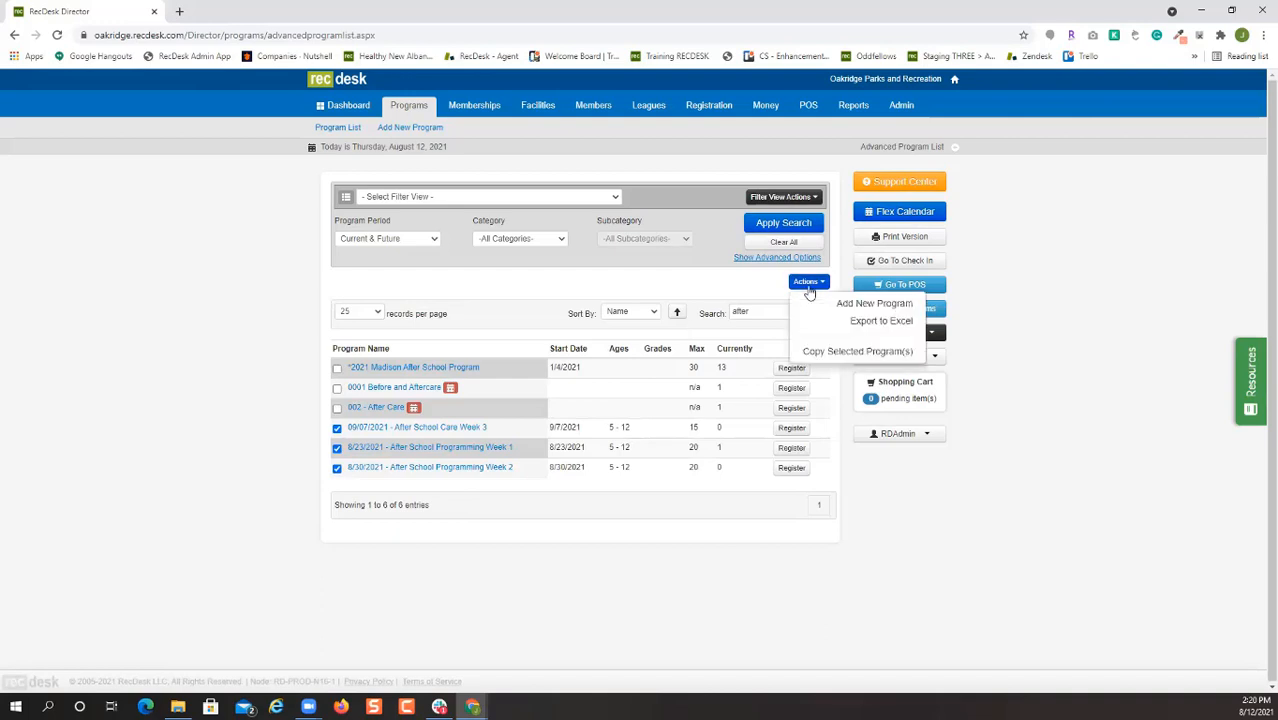
{"action": "left_click", "coordinate": [831, 358]}
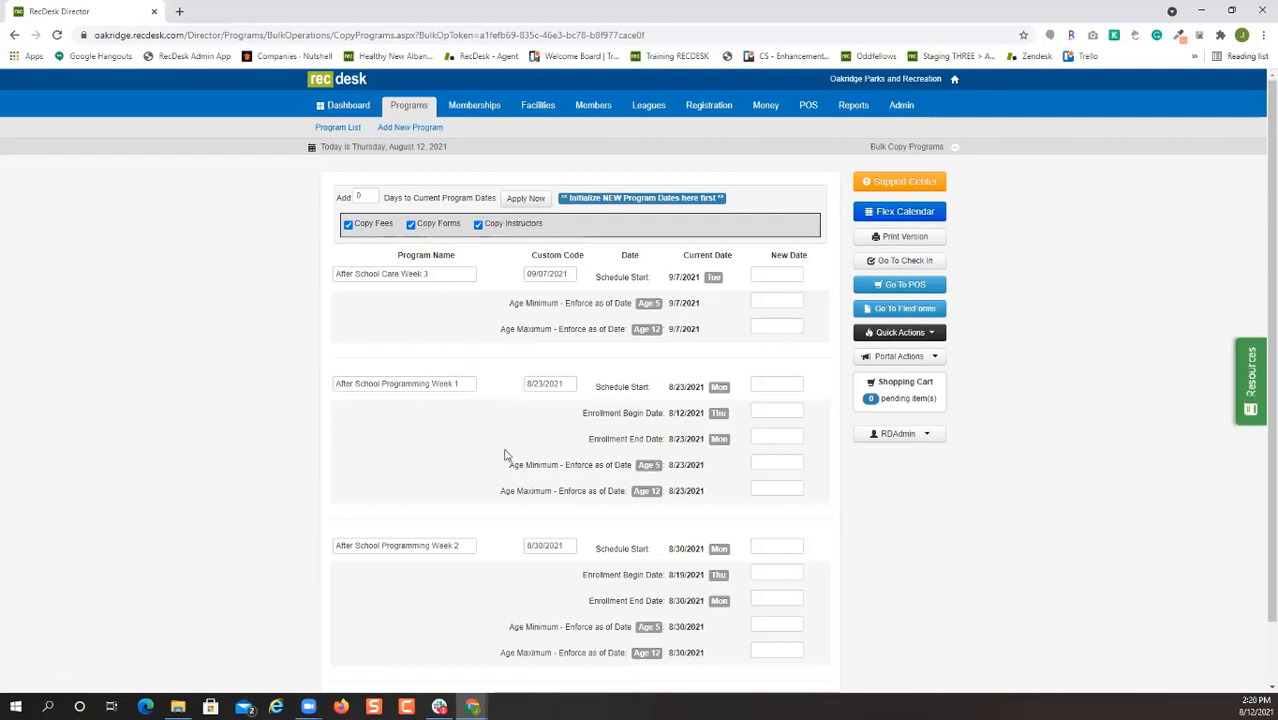
{"action": "left_click_drag", "start_coordinate": [368, 198], "coordinate": [343, 198]}
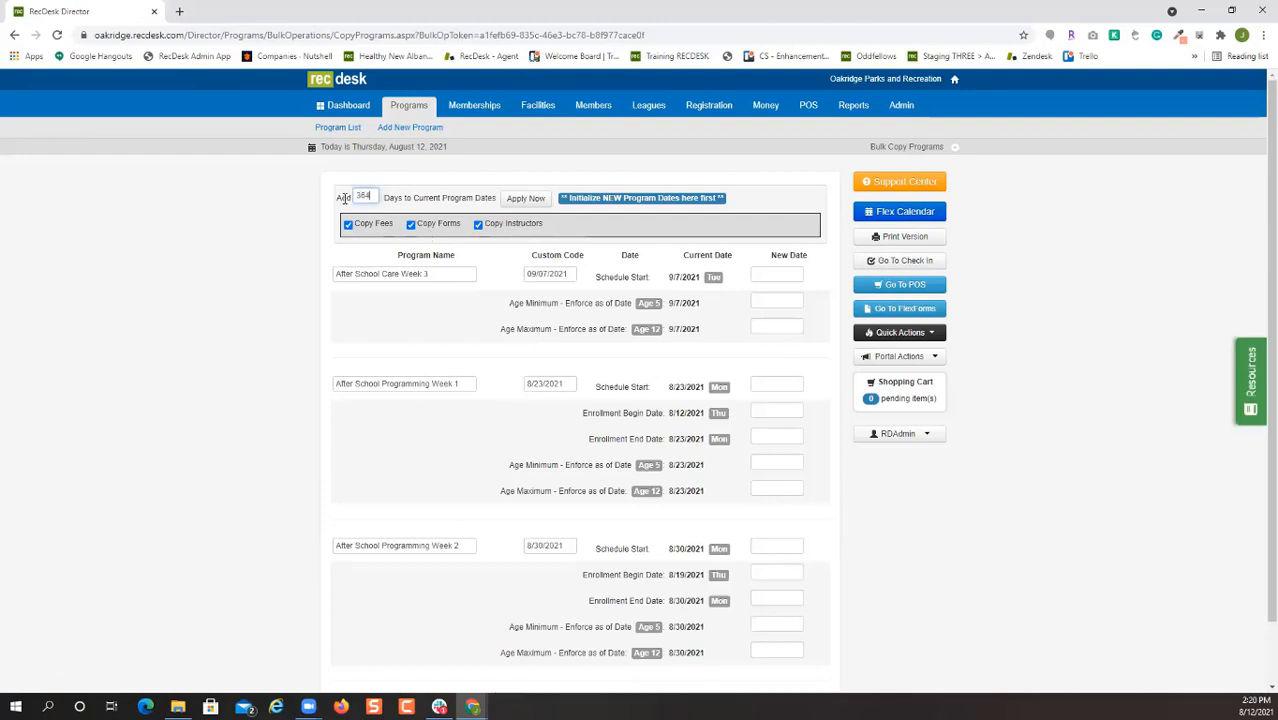
{"action": "left_click", "coordinate": [526, 199]}
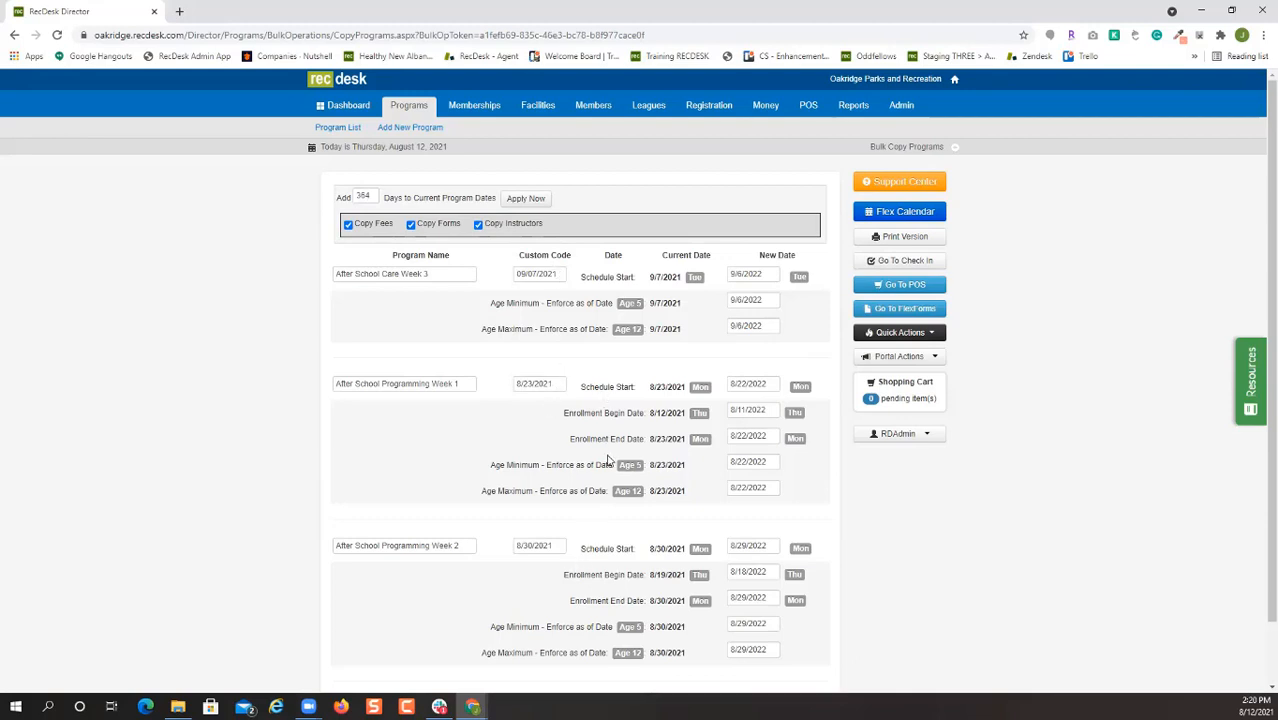
{"action": "scroll", "coordinate": [607, 459], "scroll_direction": "down", "scroll_amount": 1}
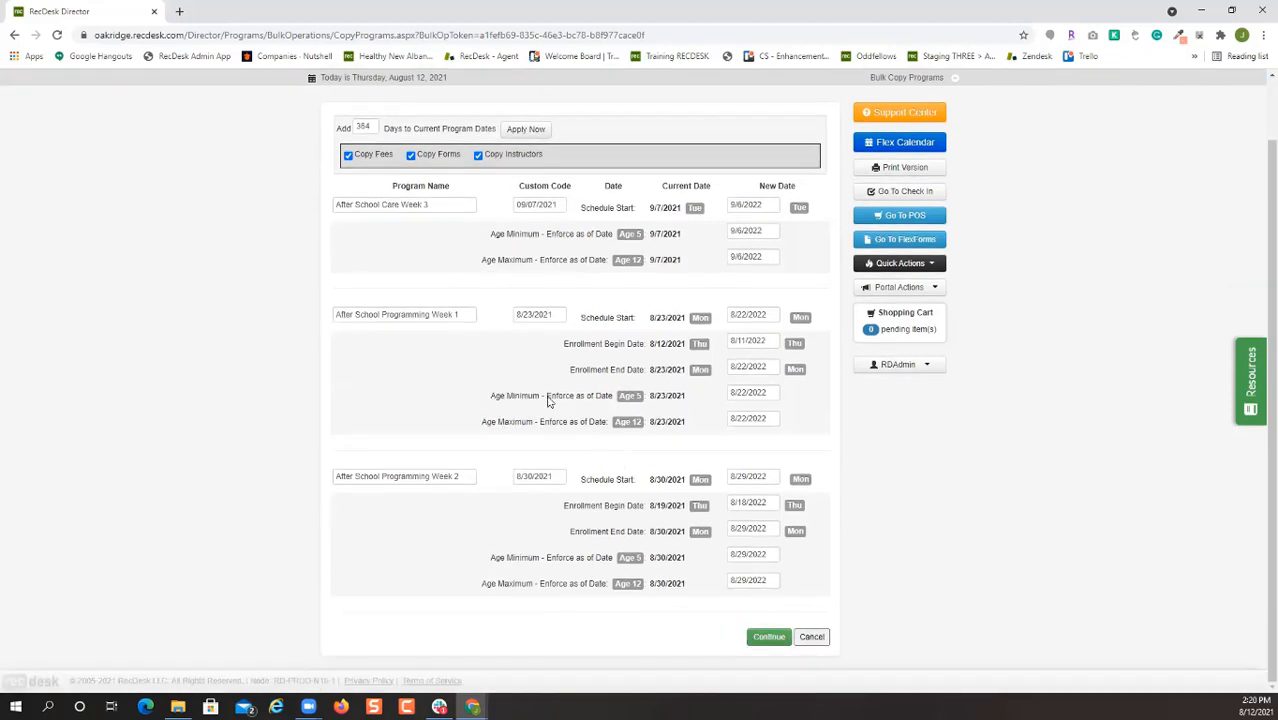
{"action": "left_click", "coordinate": [770, 644]}
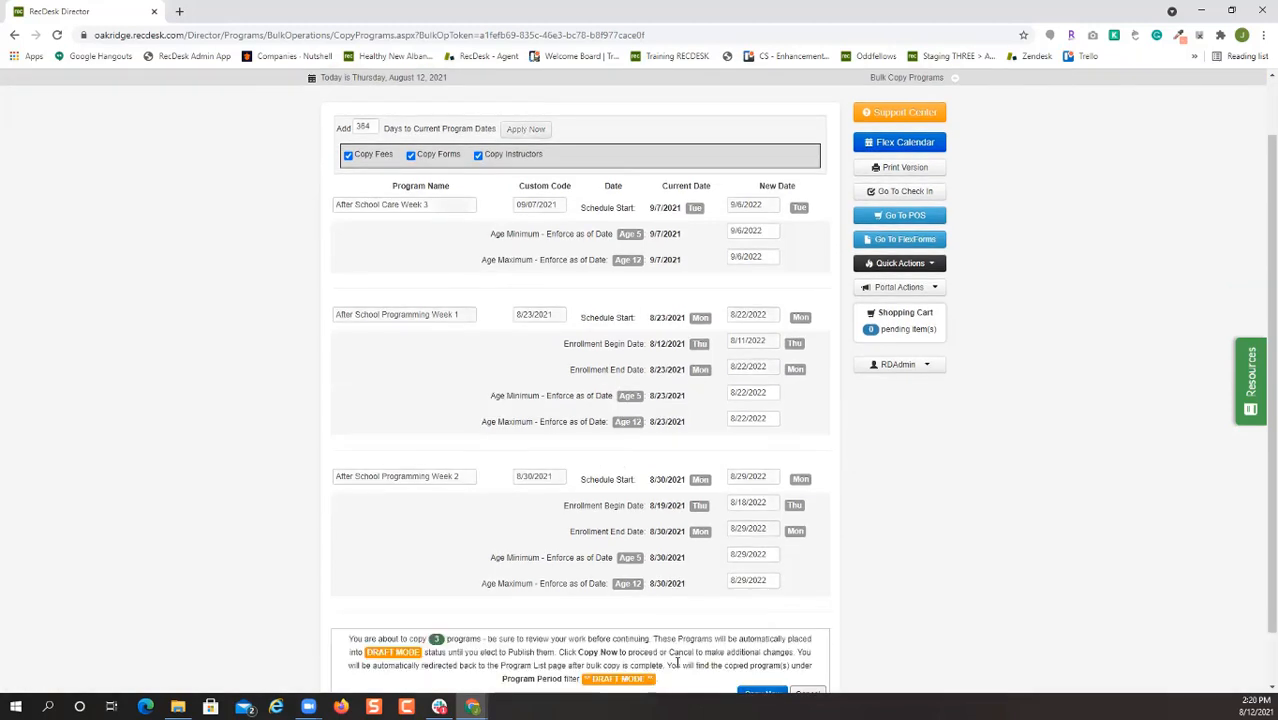
{"action": "scroll", "coordinate": [765, 642], "scroll_direction": "down", "scroll_amount": 1}
{"action": "left_click", "coordinate": [762, 634]}
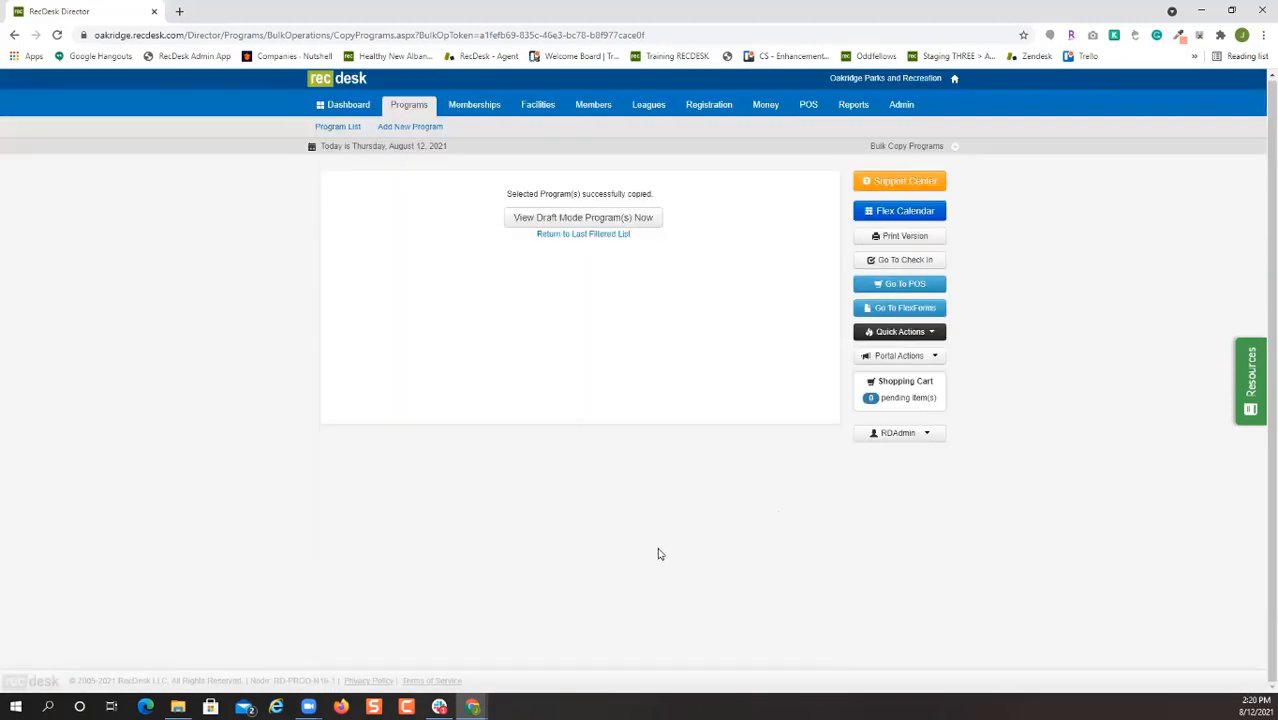
Open the draft-mode program list to review the copied after-school programs dated 2022.
{"action": "left_click", "coordinate": [586, 218]}
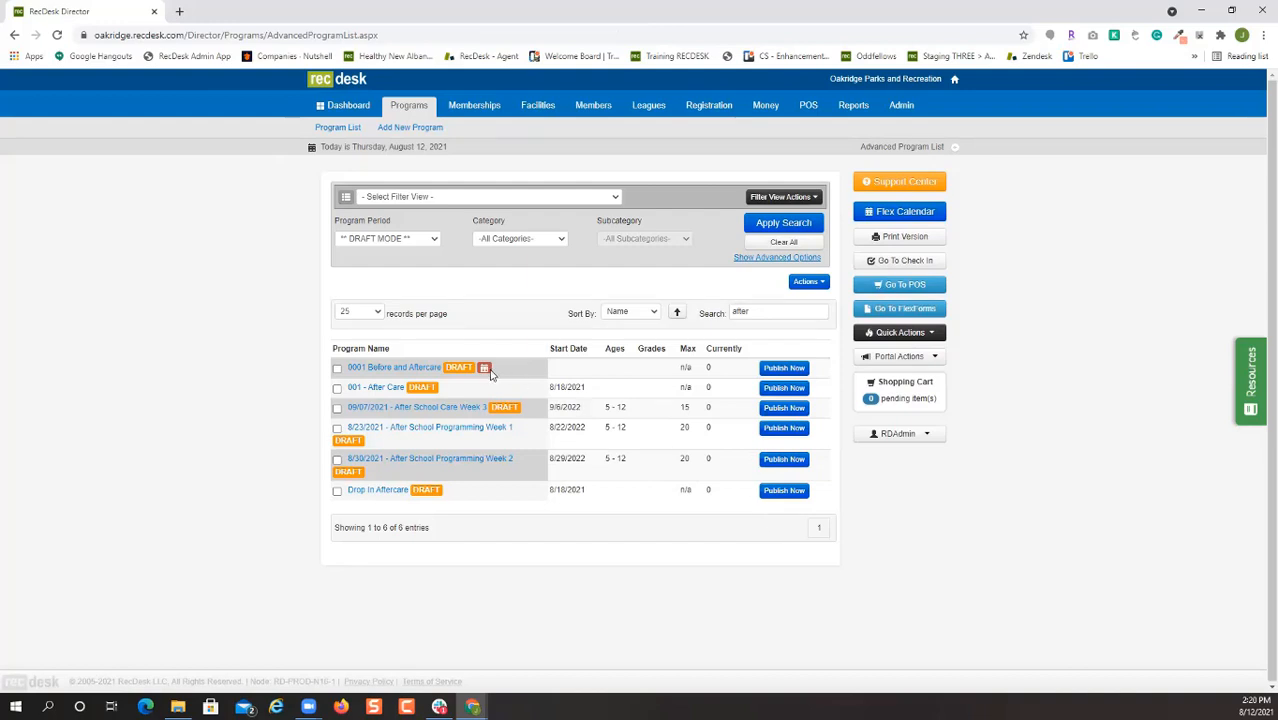
{"action": "mouse_move", "coordinate": [487, 374]}
Edit the After School Registration Fee 2021-2022 membership and choose After School Care as its Membership Type.
{"action": "left_click", "coordinate": [466, 106]}
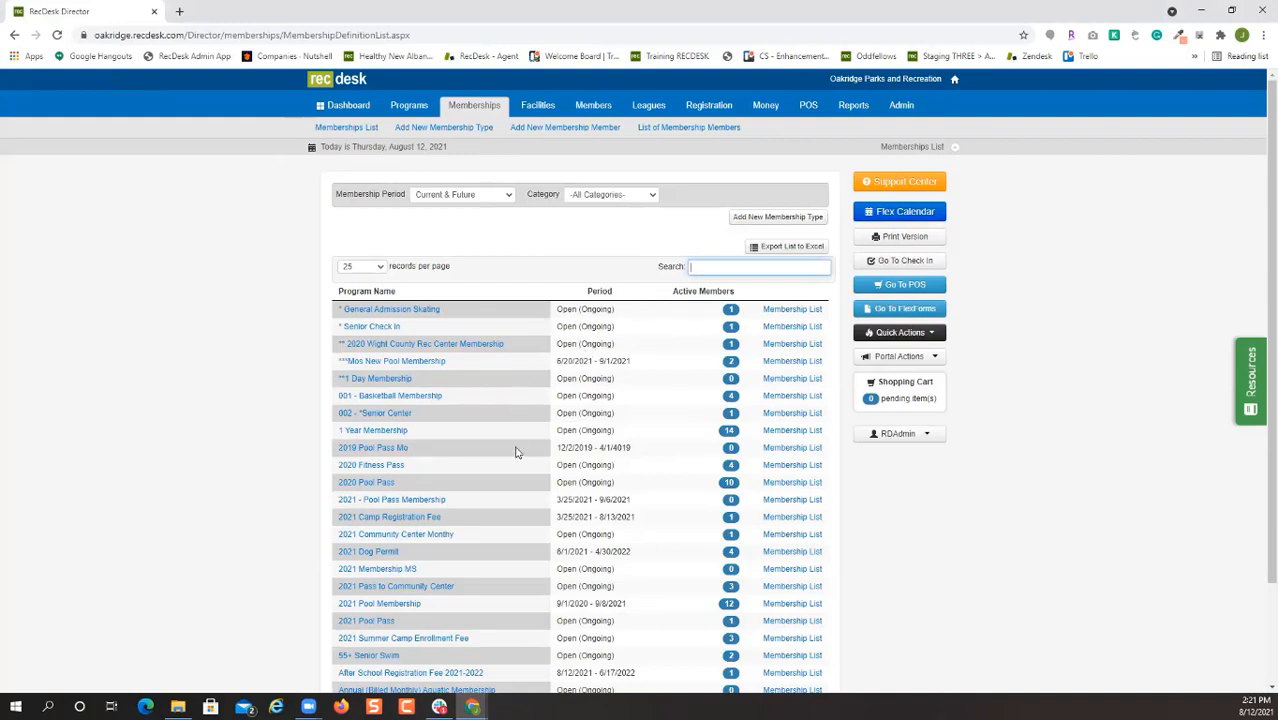
{"action": "scroll", "coordinate": [515, 448], "scroll_direction": "down", "scroll_amount": 1}
{"action": "scroll", "coordinate": [515, 497], "scroll_direction": "down", "scroll_amount": 1}
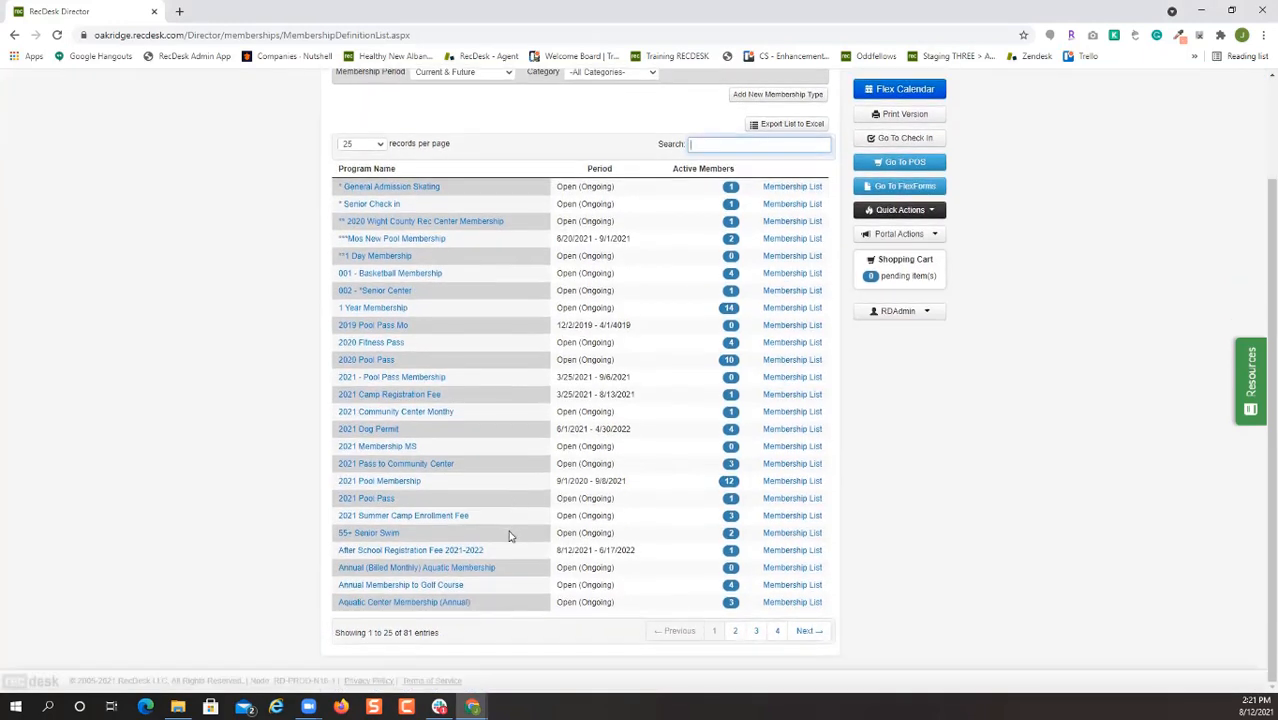
{"action": "left_click", "coordinate": [422, 551]}
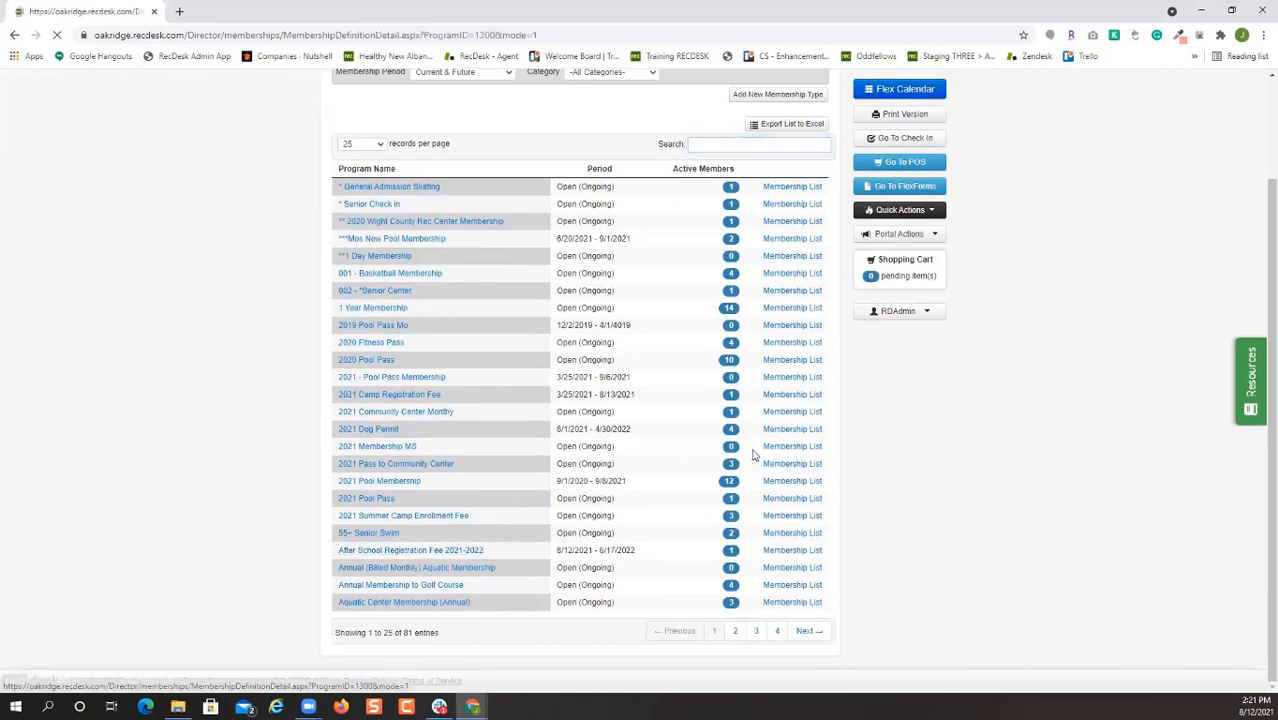
{"action": "left_click", "coordinate": [797, 258]}
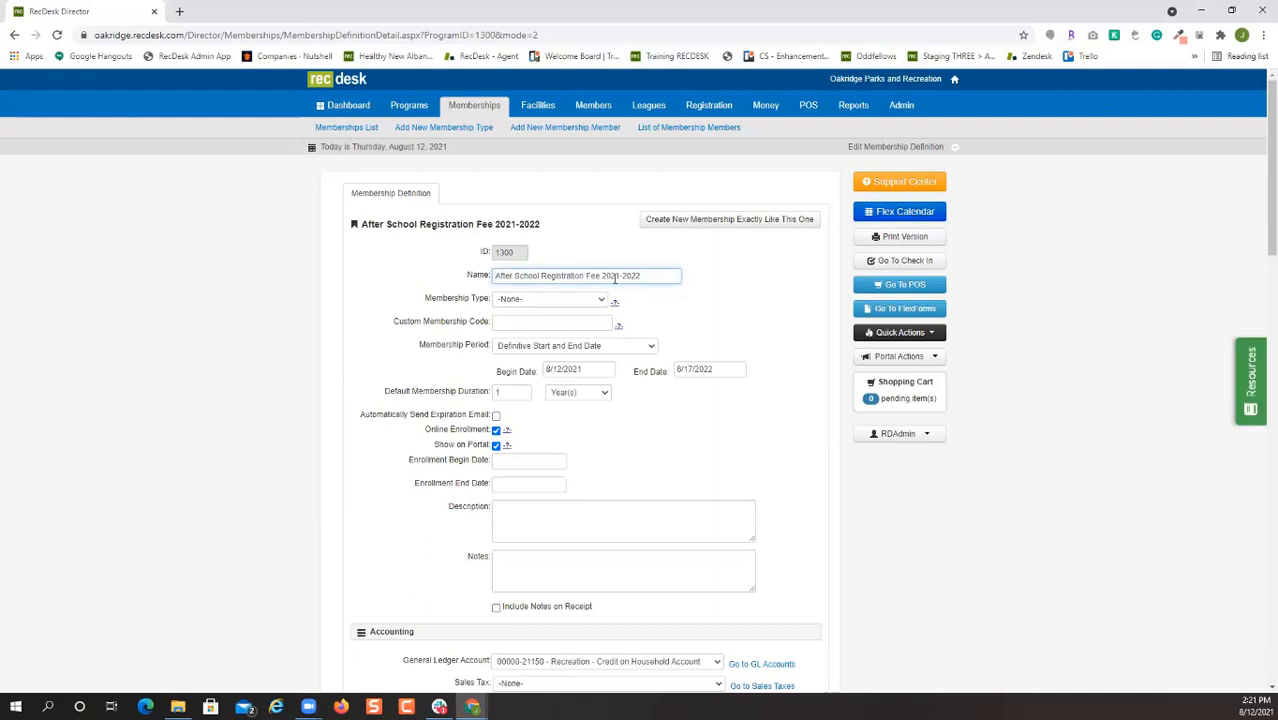
{"action": "left_click", "coordinate": [553, 299]}
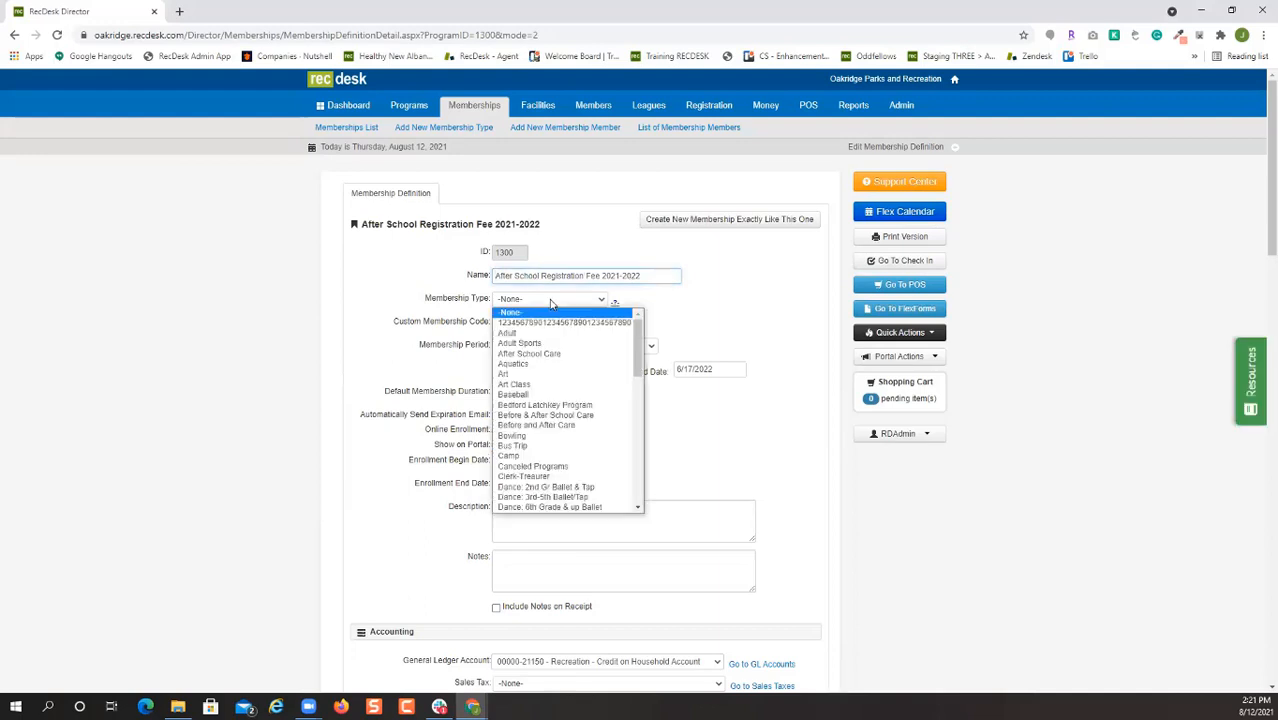
{"action": "left_click", "coordinate": [551, 355]}
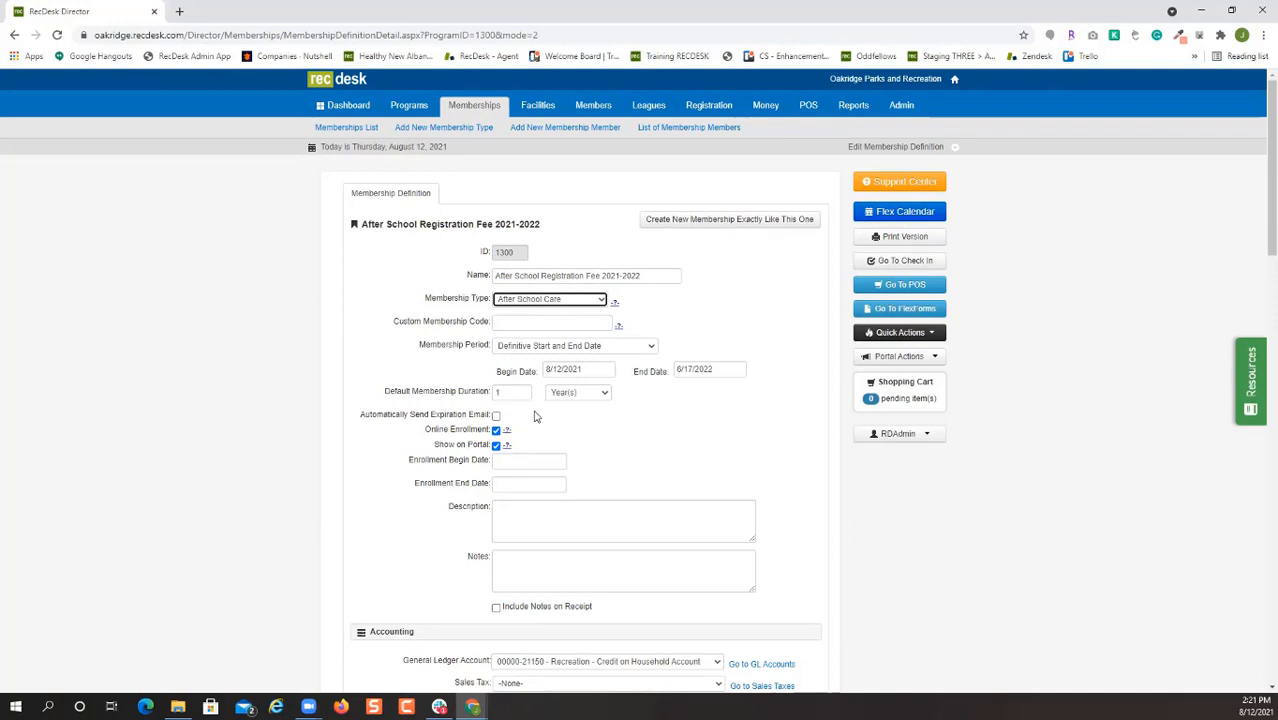
Set the first fee's person count to 1.
{"action": "scroll", "coordinate": [662, 425], "scroll_direction": "down", "scroll_amount": 1}
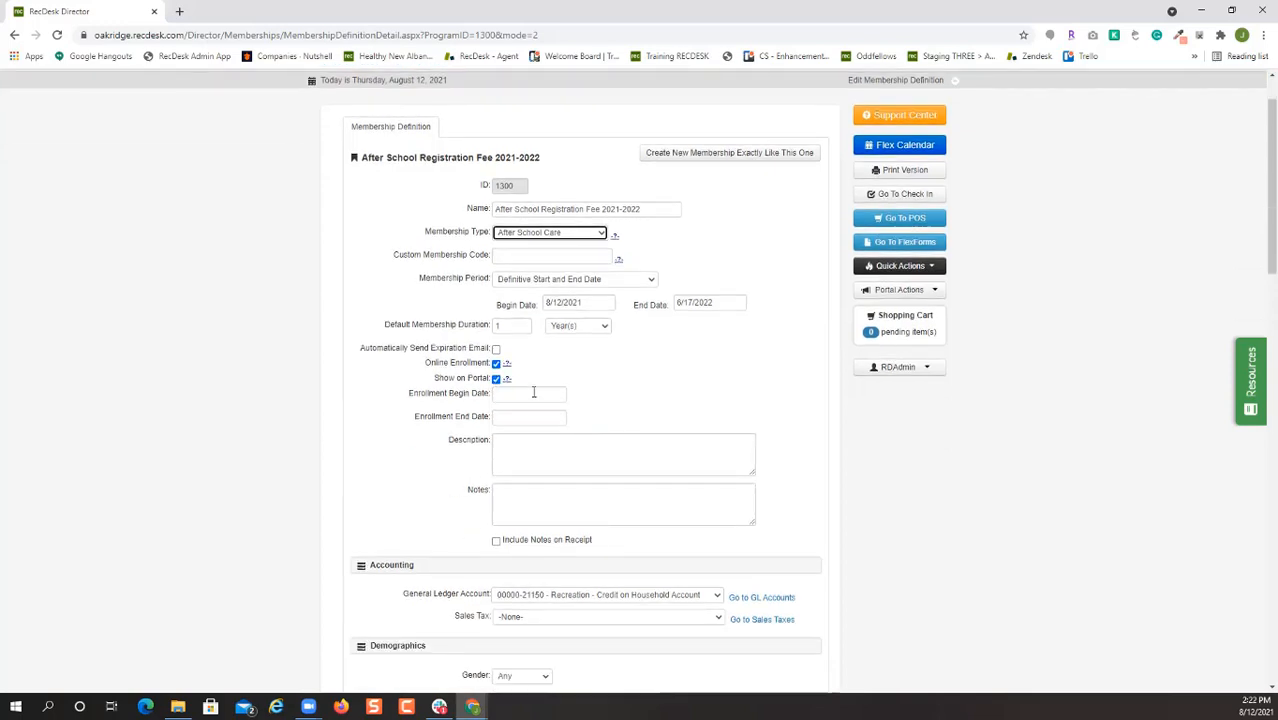
{"action": "scroll", "coordinate": [643, 402], "scroll_direction": "down", "scroll_amount": 1}
{"action": "scroll", "coordinate": [643, 400], "scroll_direction": "down", "scroll_amount": 4}
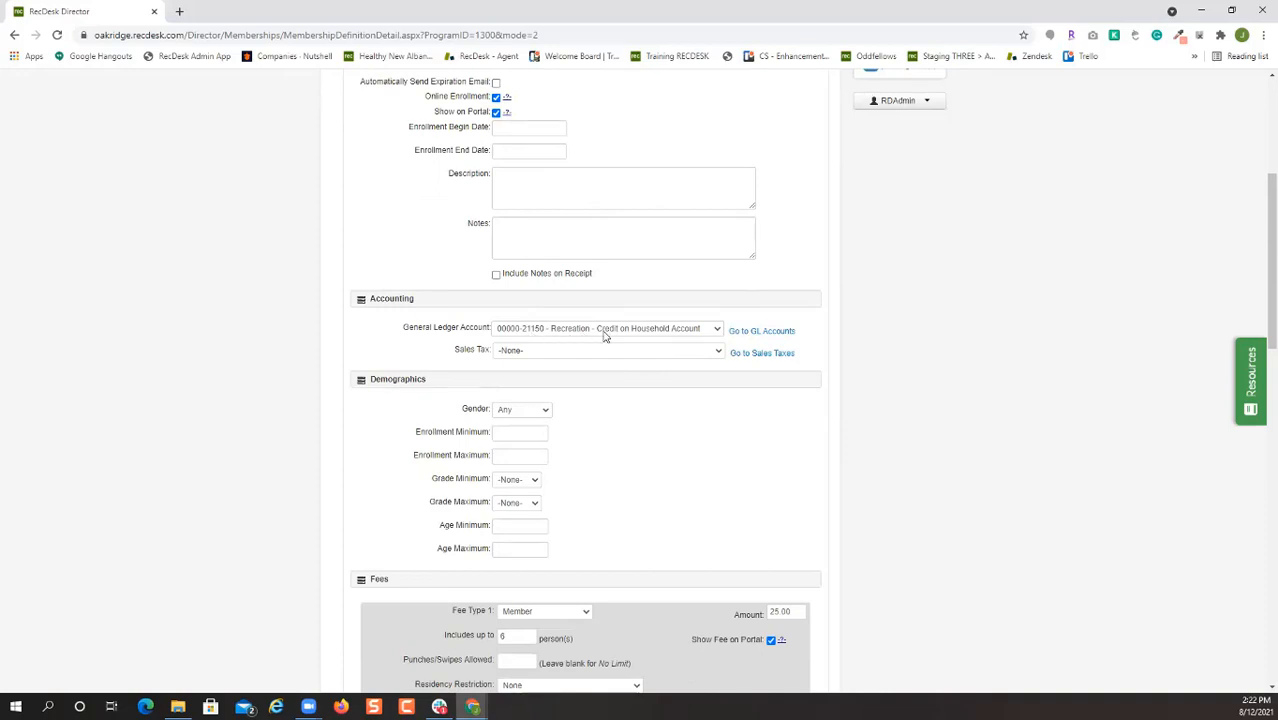
{"action": "scroll", "coordinate": [727, 451], "scroll_direction": "down", "scroll_amount": 1}
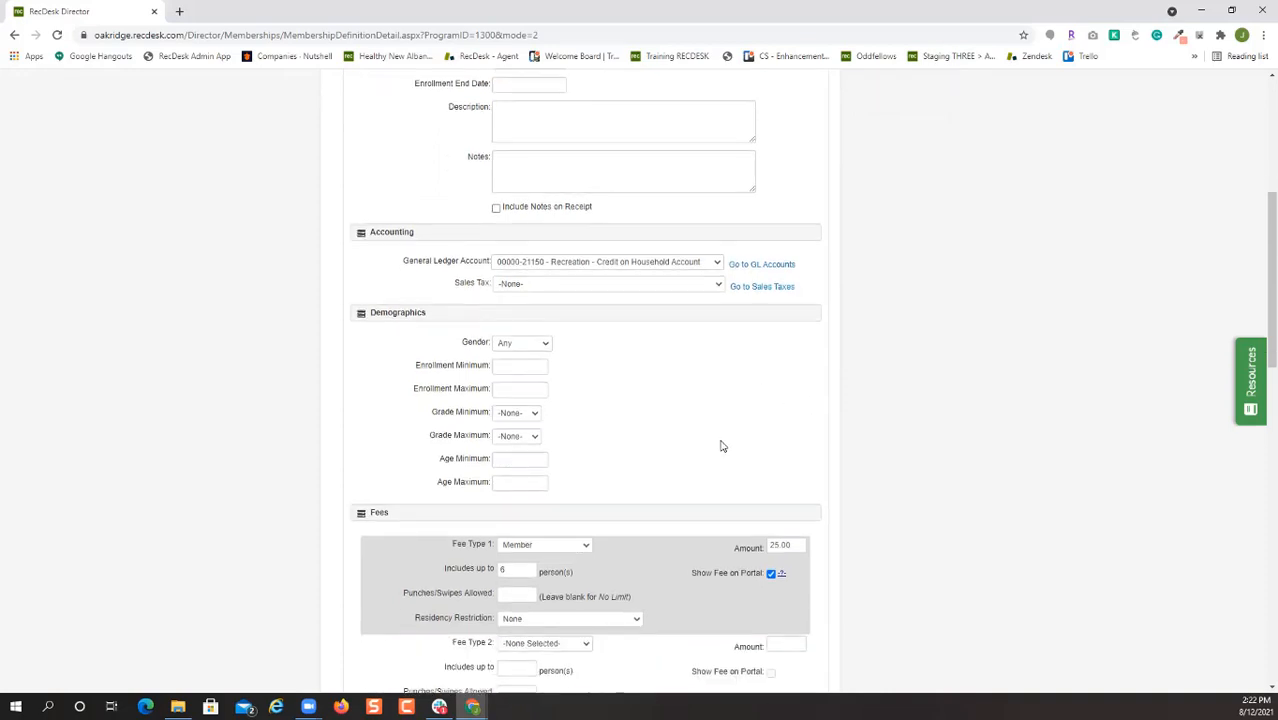
{"action": "scroll", "coordinate": [720, 446], "scroll_direction": "down", "scroll_amount": 1}
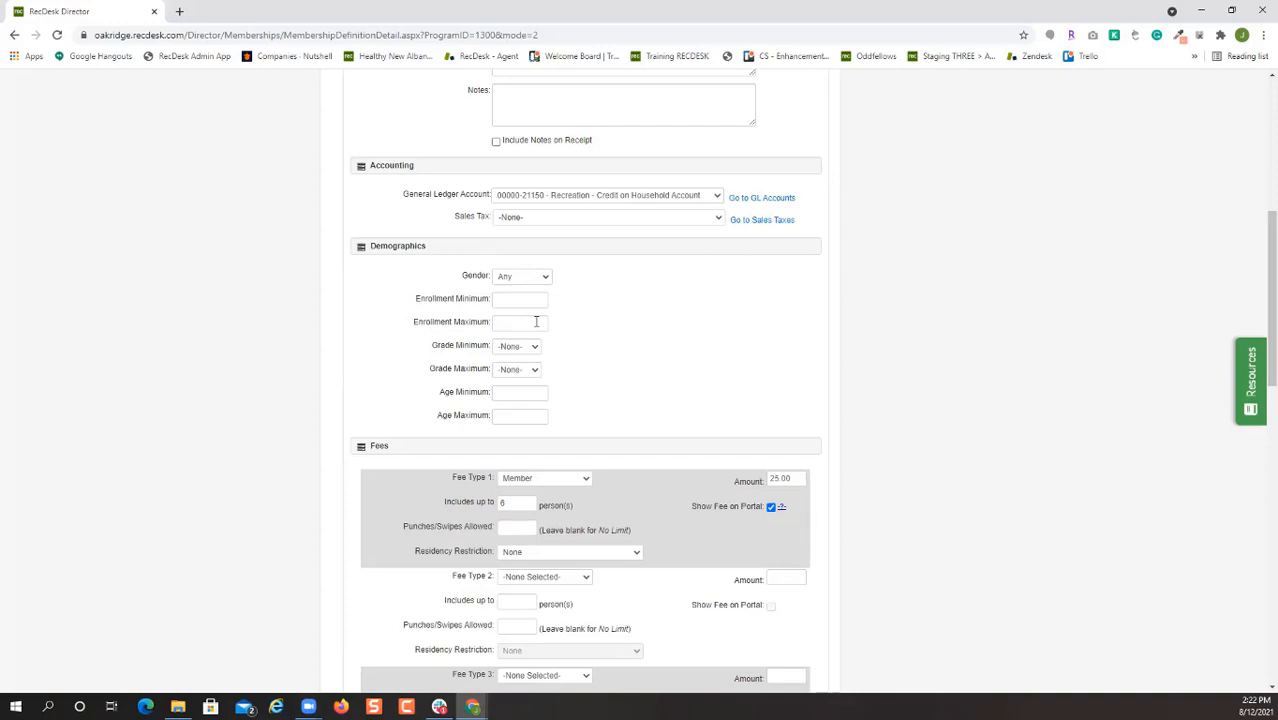
{"action": "scroll", "coordinate": [684, 360], "scroll_direction": "down", "scroll_amount": 2}
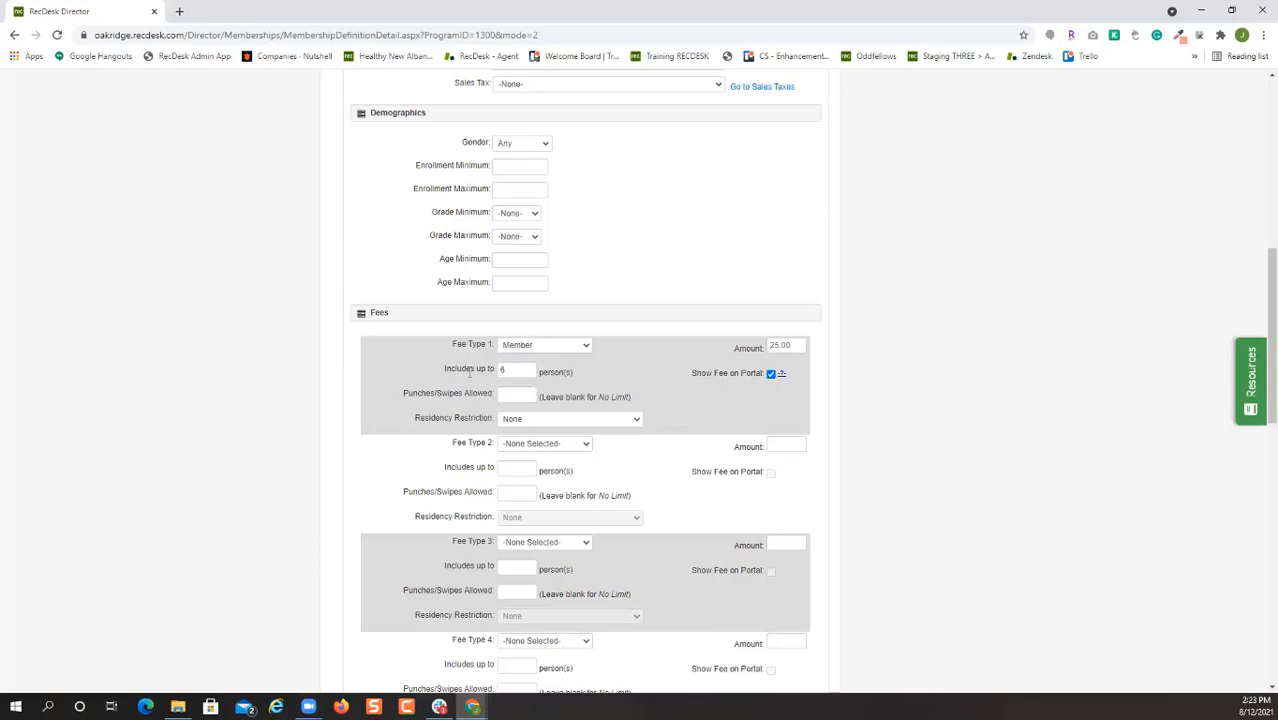
{"action": "double_click", "coordinate": [520, 370]}
{"action": "type", "text": "1"}
Add a second Member fee covering 2 people at 45, shown on the portal.
{"action": "left_click", "coordinate": [586, 452]}
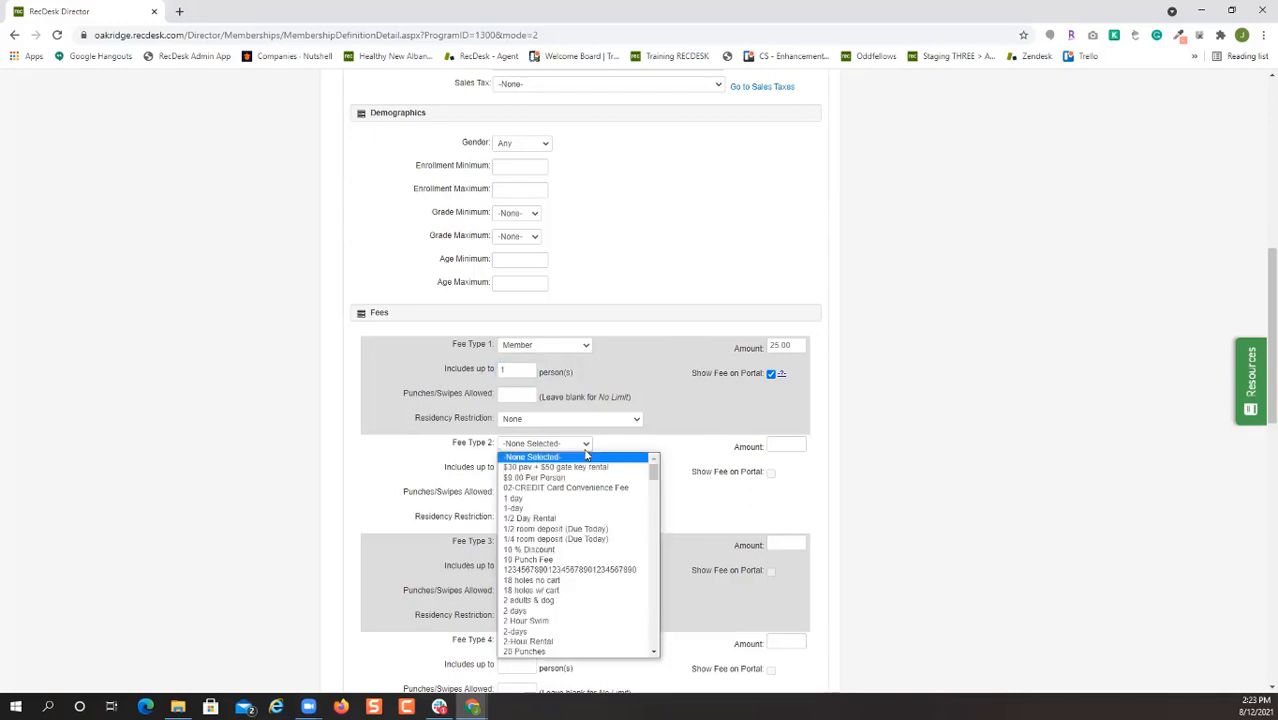
{"action": "key", "text": "m"}
{"action": "key", "text": "m"}
{"action": "key", "text": "m"}
{"action": "key", "text": "m"}
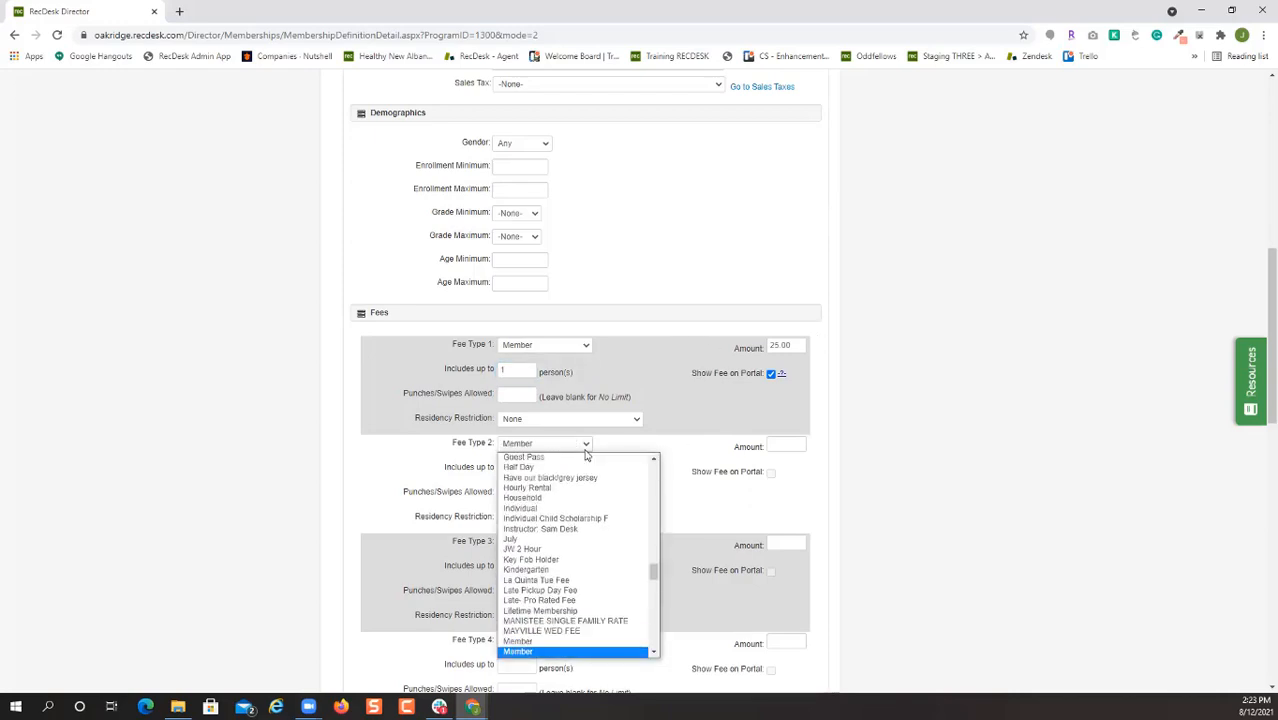
{"action": "key", "text": "Return"}
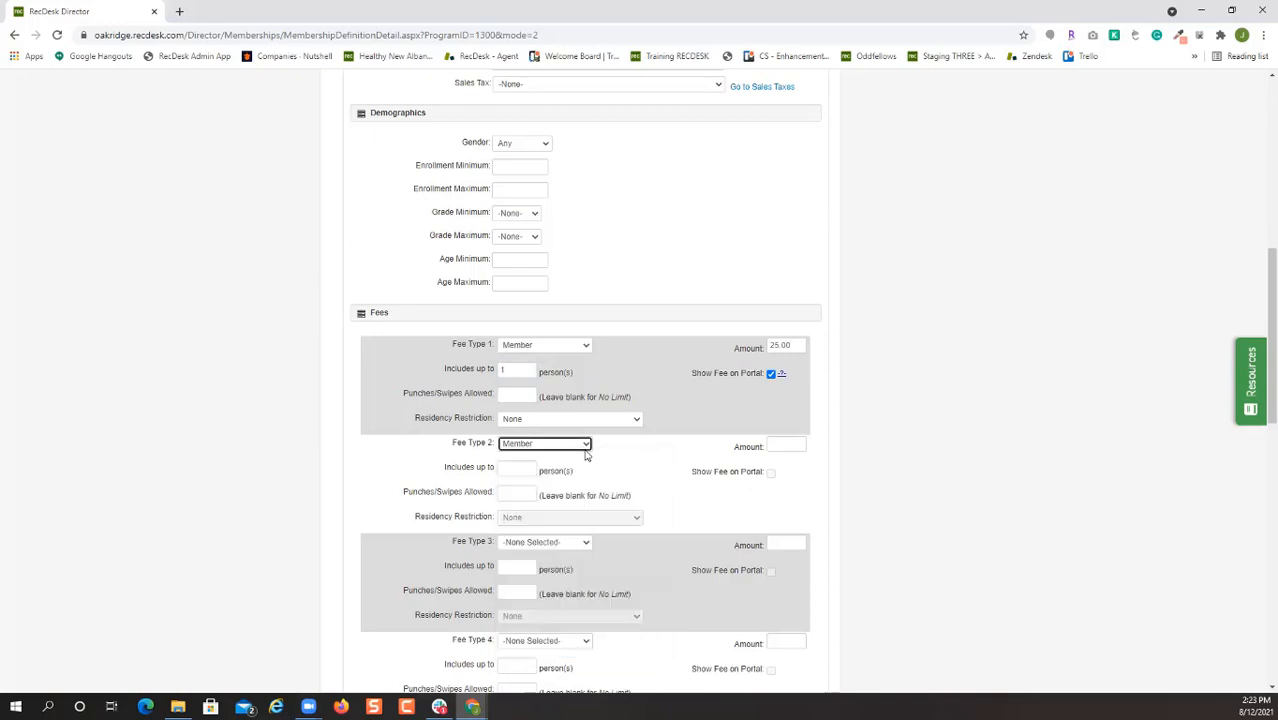
{"action": "left_click", "coordinate": [506, 468]}
{"action": "type", "text": "2"}
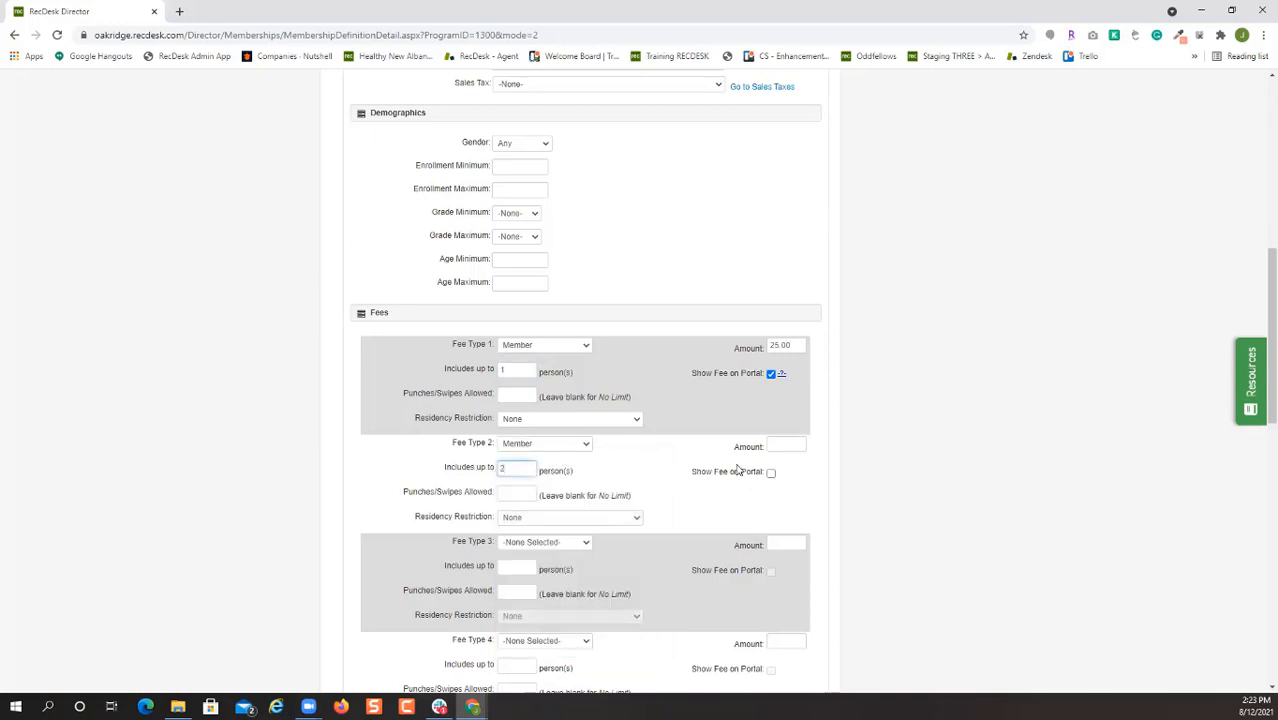
{"action": "left_click", "coordinate": [787, 446]}
{"action": "type", "text": "45"}
{"action": "left_click", "coordinate": [771, 472]}
Save the membership's fee settings.
{"action": "scroll", "coordinate": [710, 510], "scroll_direction": "down", "scroll_amount": 4}
{"action": "scroll", "coordinate": [720, 549], "scroll_direction": "up", "scroll_amount": 3}
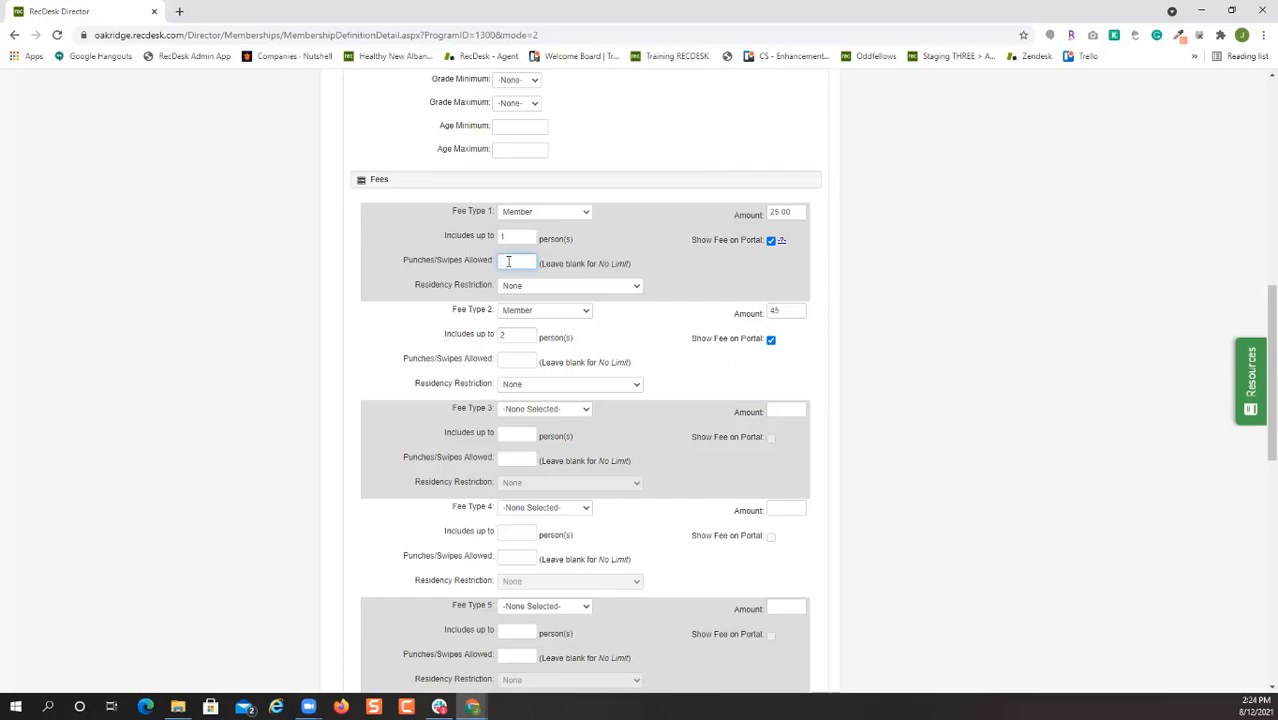
{"action": "left_click", "coordinate": [733, 261]}
{"action": "scroll", "coordinate": [727, 313], "scroll_direction": "down", "scroll_amount": 8}
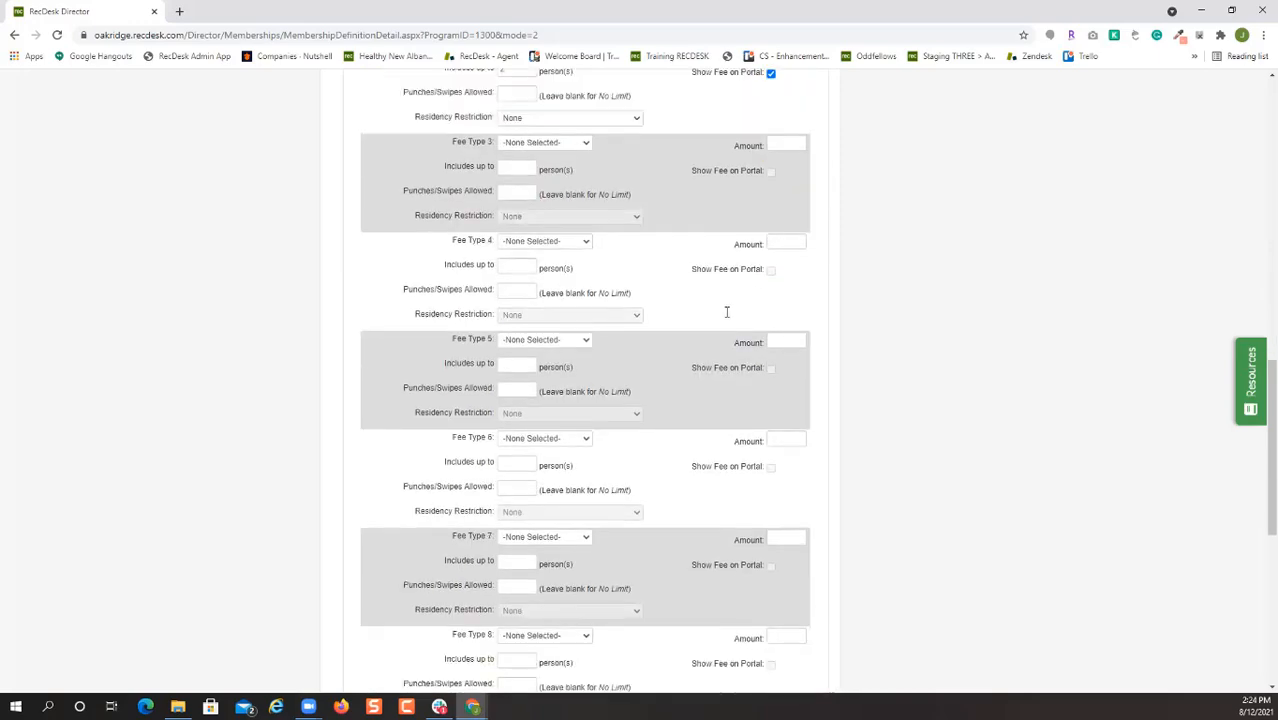
{"action": "left_click", "coordinate": [799, 626]}
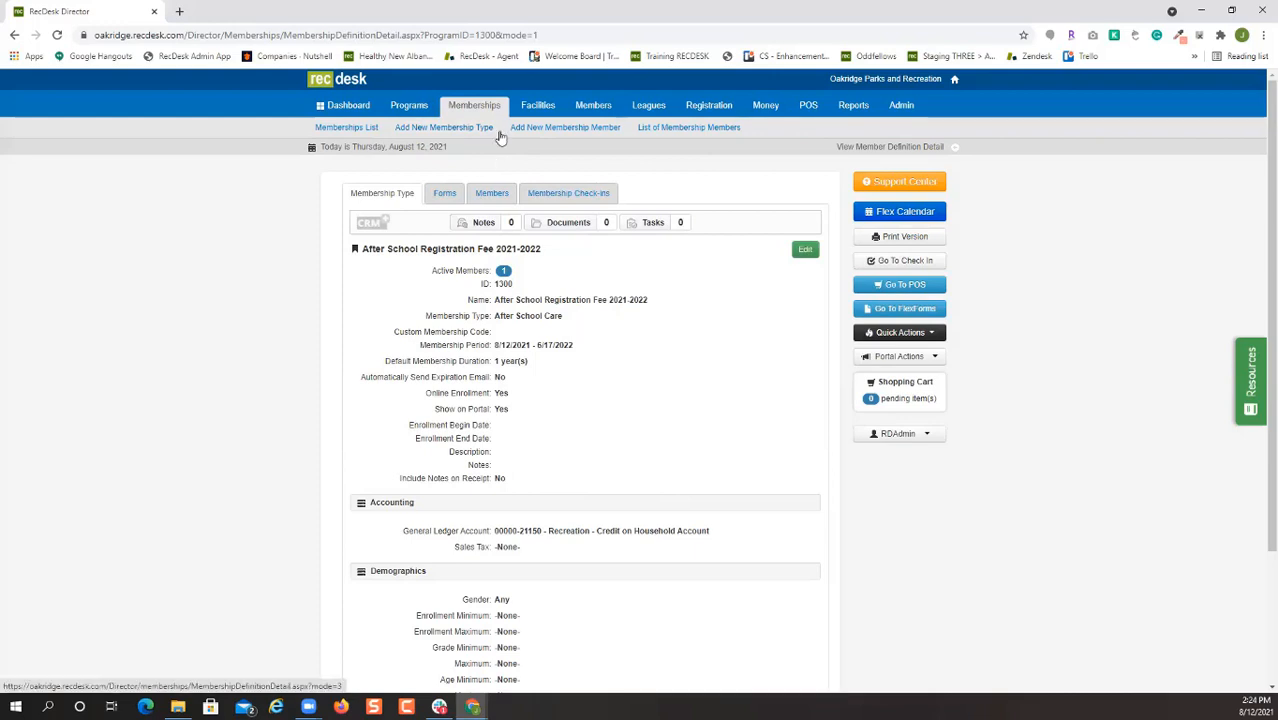
Review the membership's members, then open Roster Actions for the Current & Future After School Programming Week 1.
{"action": "left_click", "coordinate": [493, 195]}
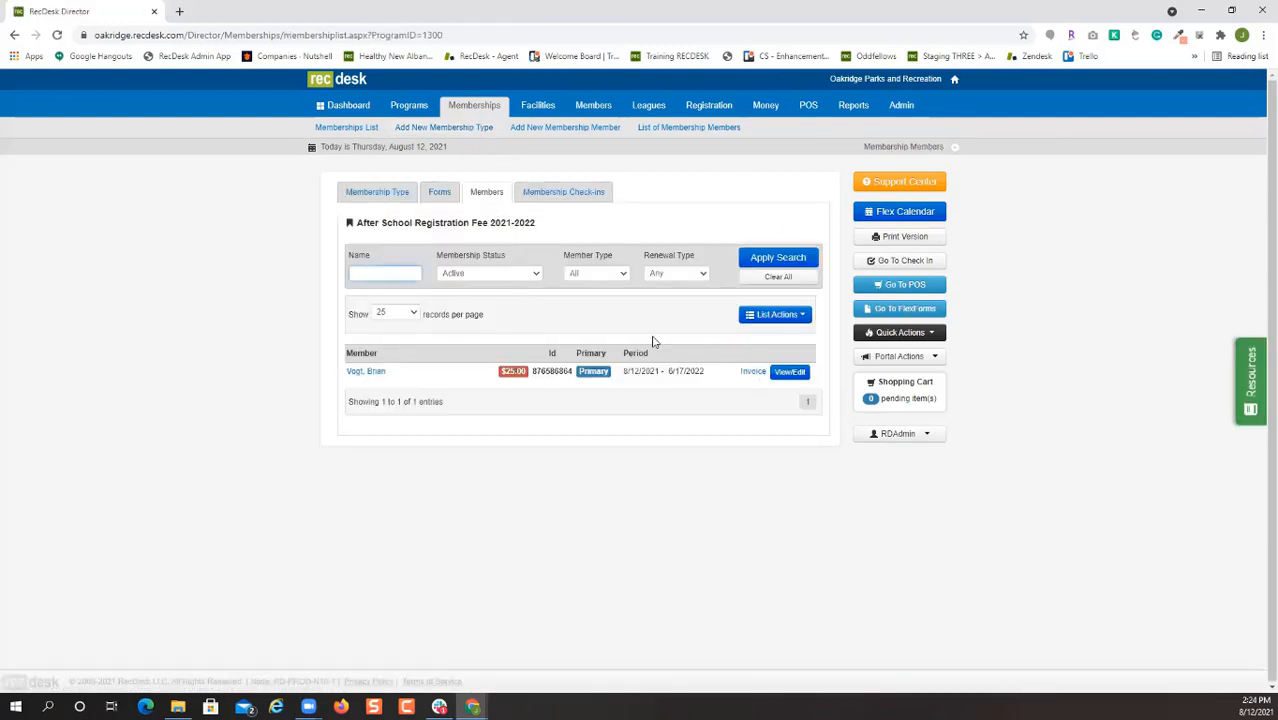
{"action": "left_click", "coordinate": [760, 318]}
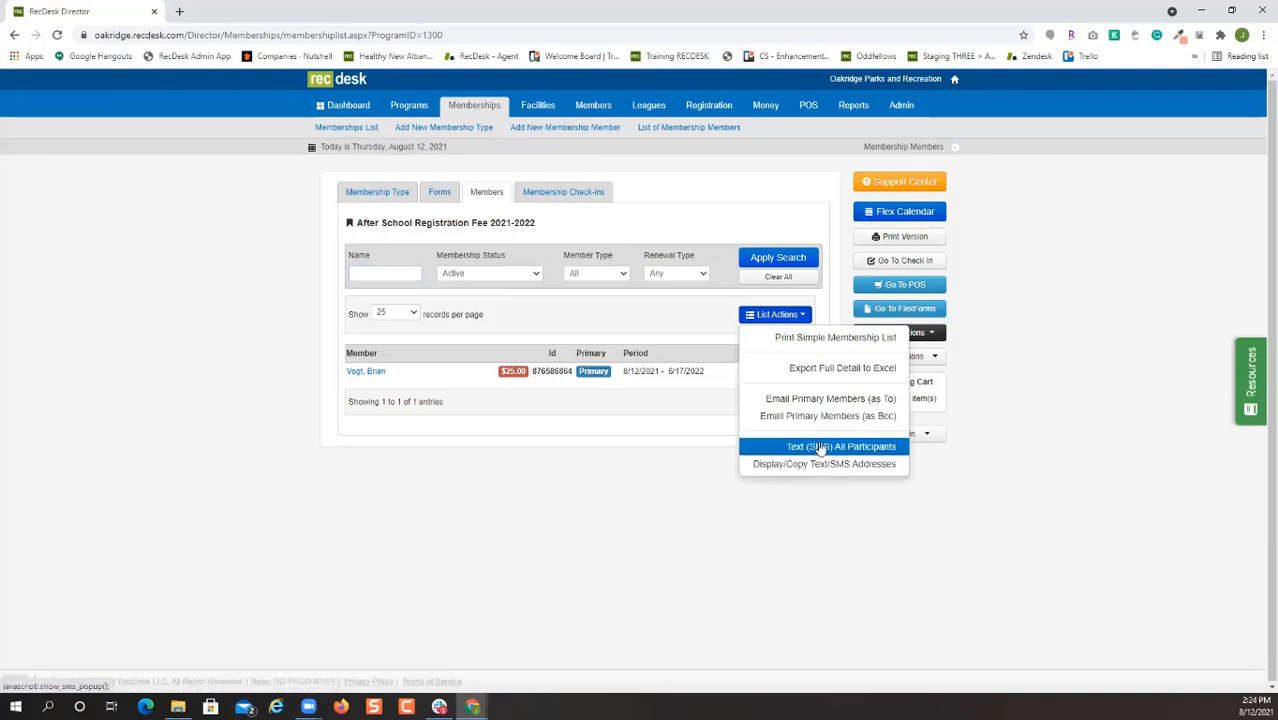
{"action": "left_click", "coordinate": [405, 104]}
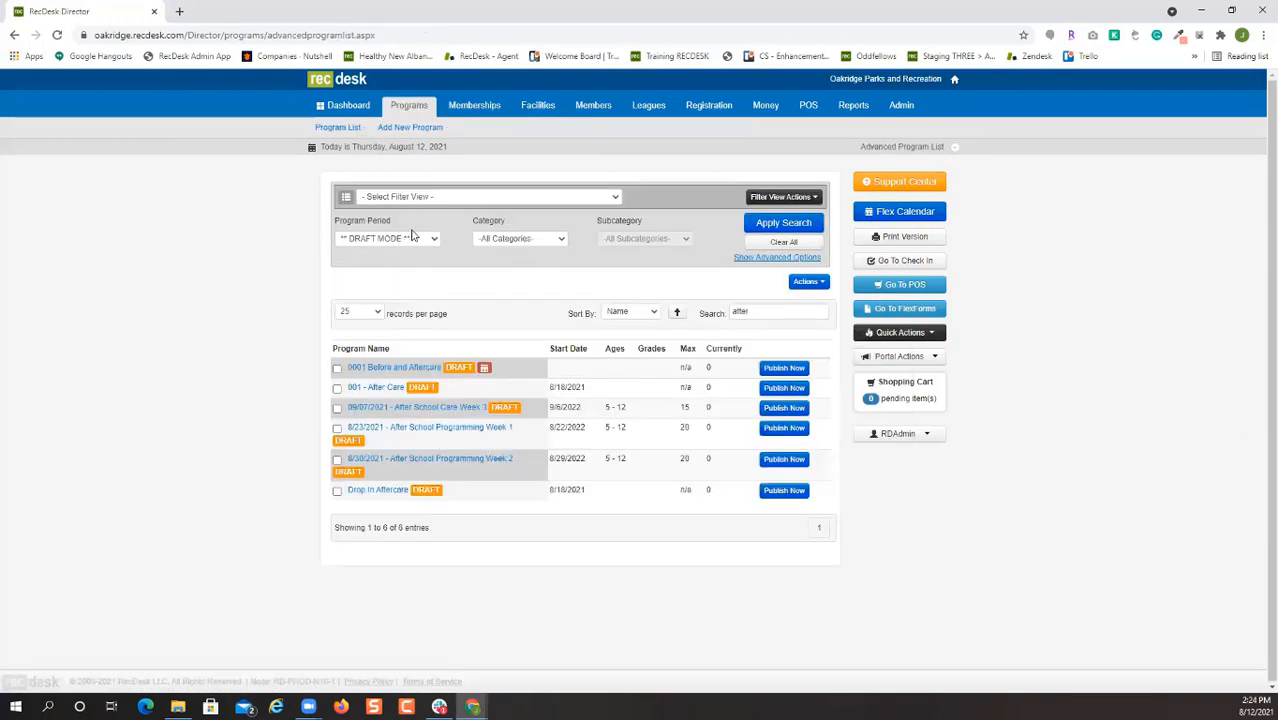
{"action": "left_click", "coordinate": [410, 237]}
{"action": "left_click", "coordinate": [372, 268]}
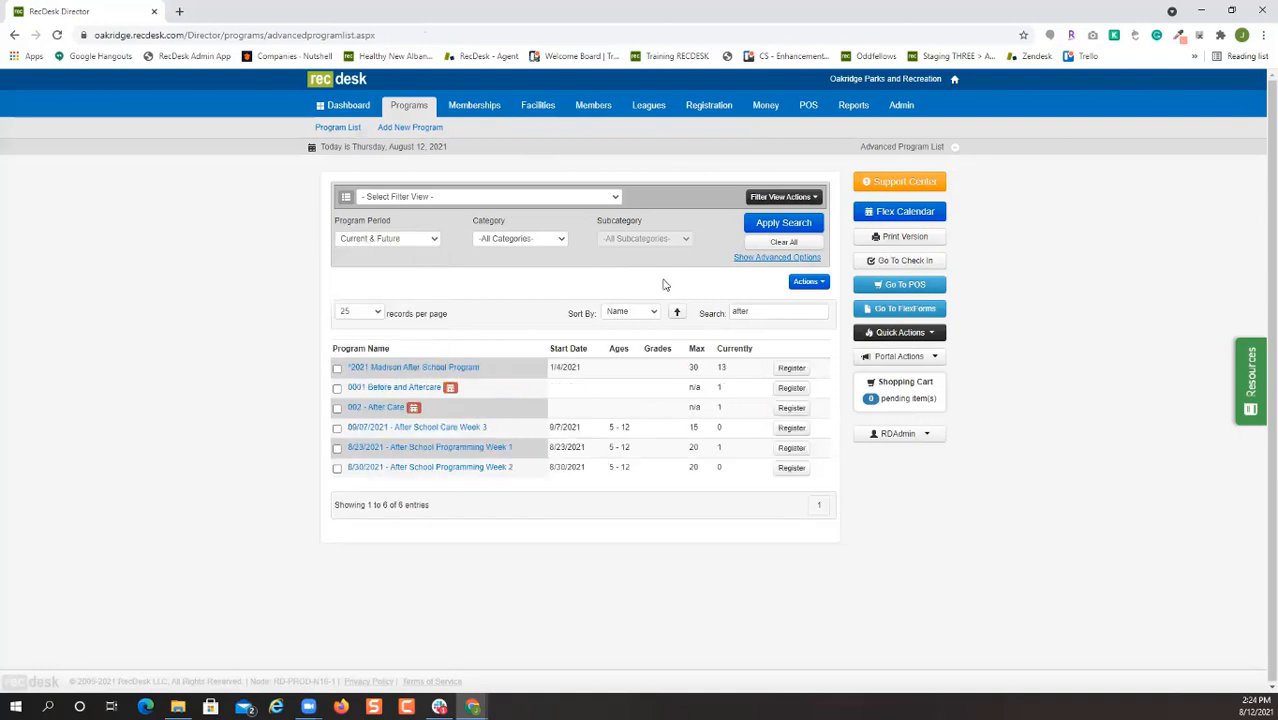
{"action": "left_click", "coordinate": [487, 448]}
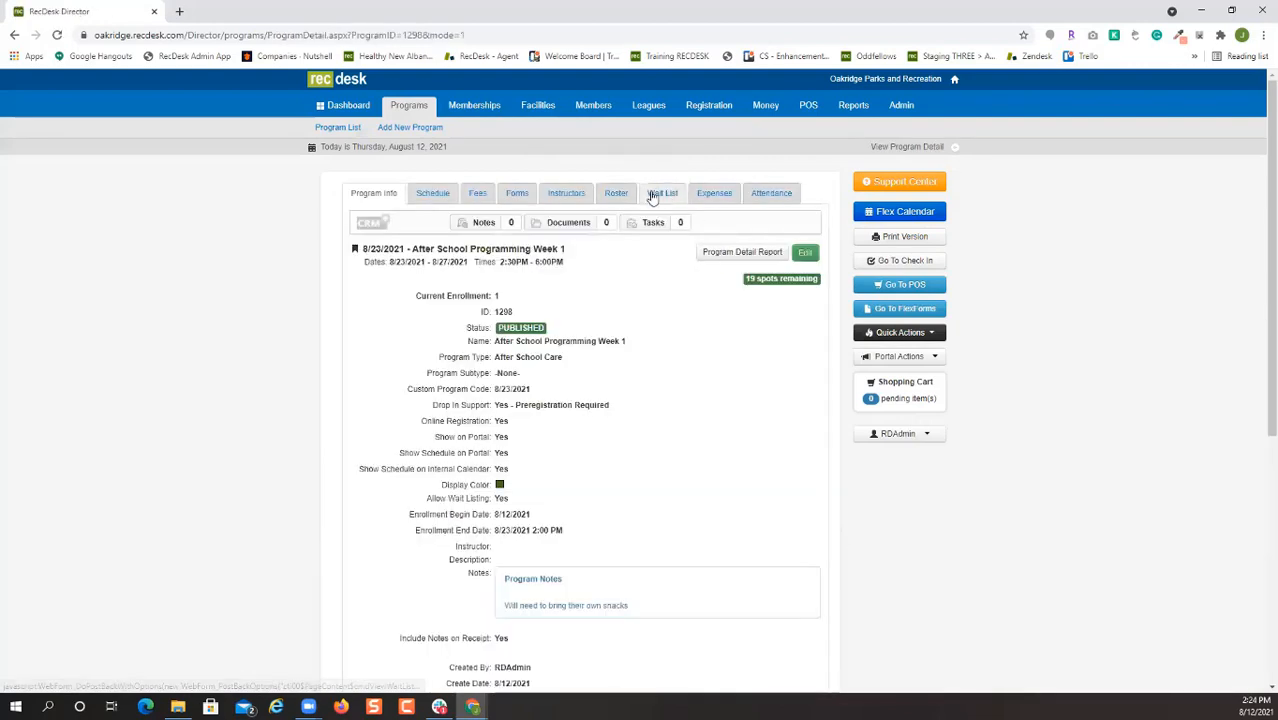
{"action": "left_click", "coordinate": [626, 194]}
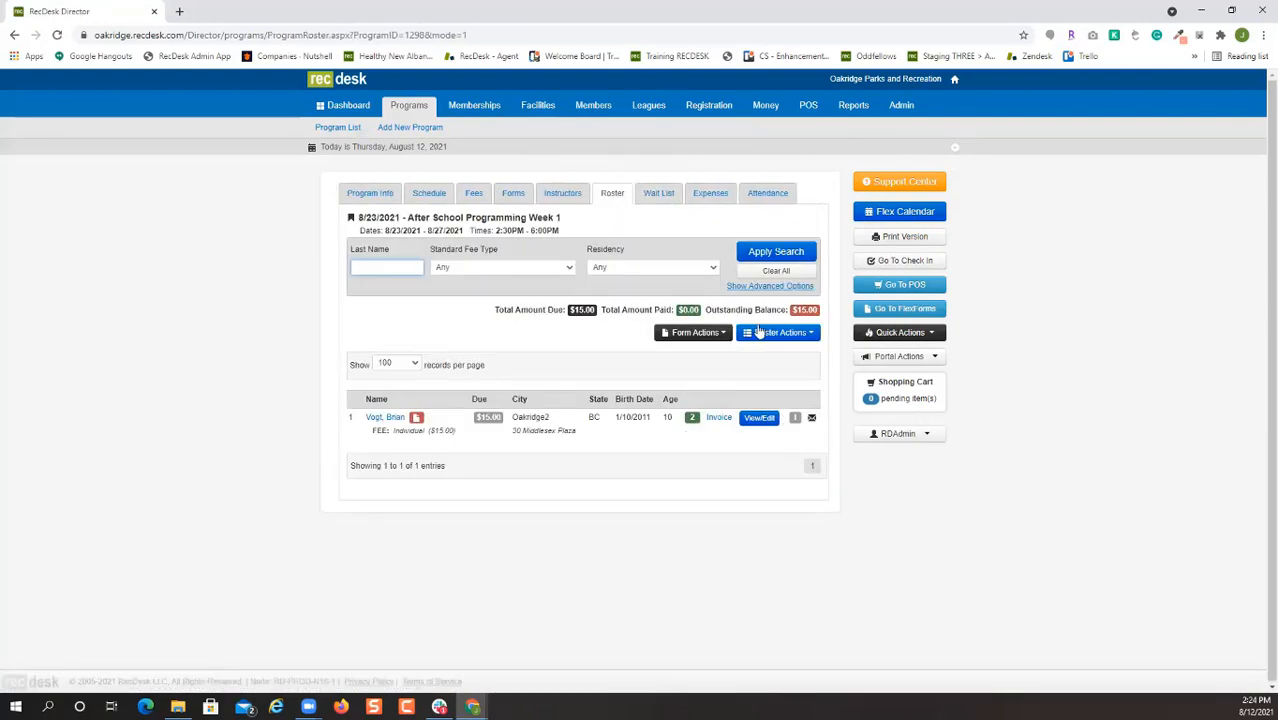
{"action": "left_click", "coordinate": [809, 333]}
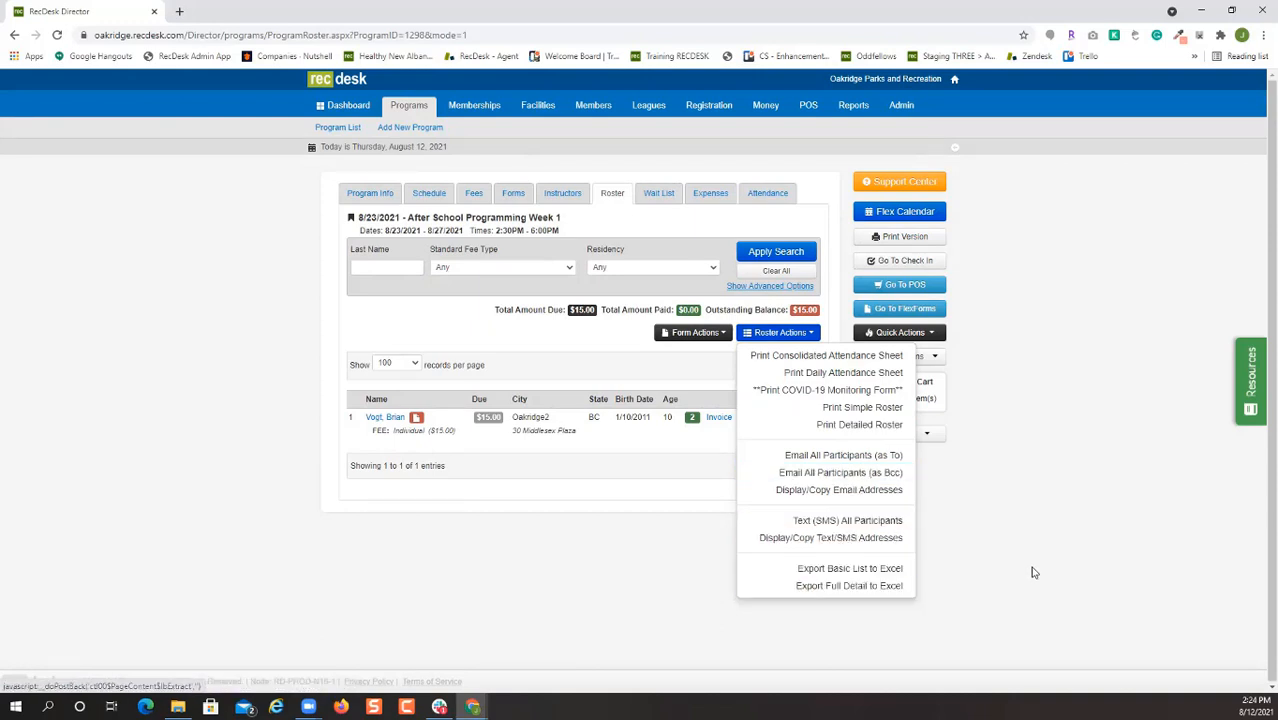
{"action": "left_click", "coordinate": [872, 588]}
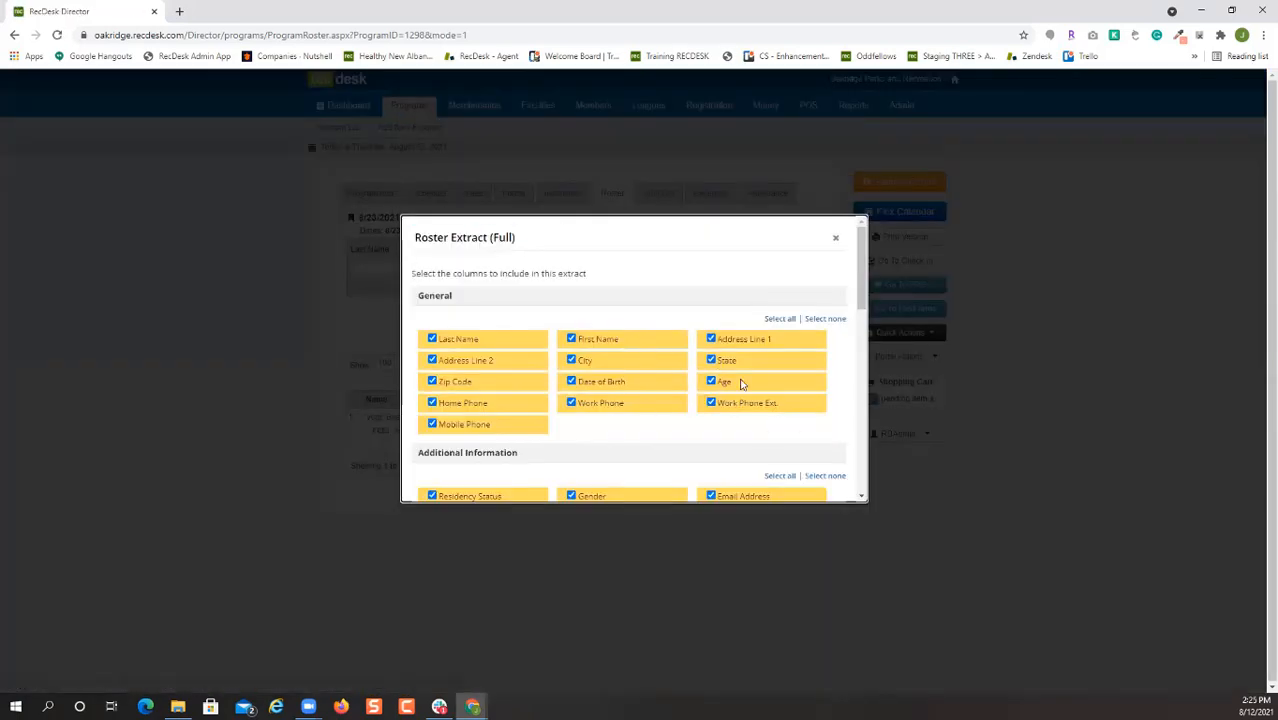
{"action": "scroll", "coordinate": [790, 405], "scroll_direction": "down", "scroll_amount": 3}
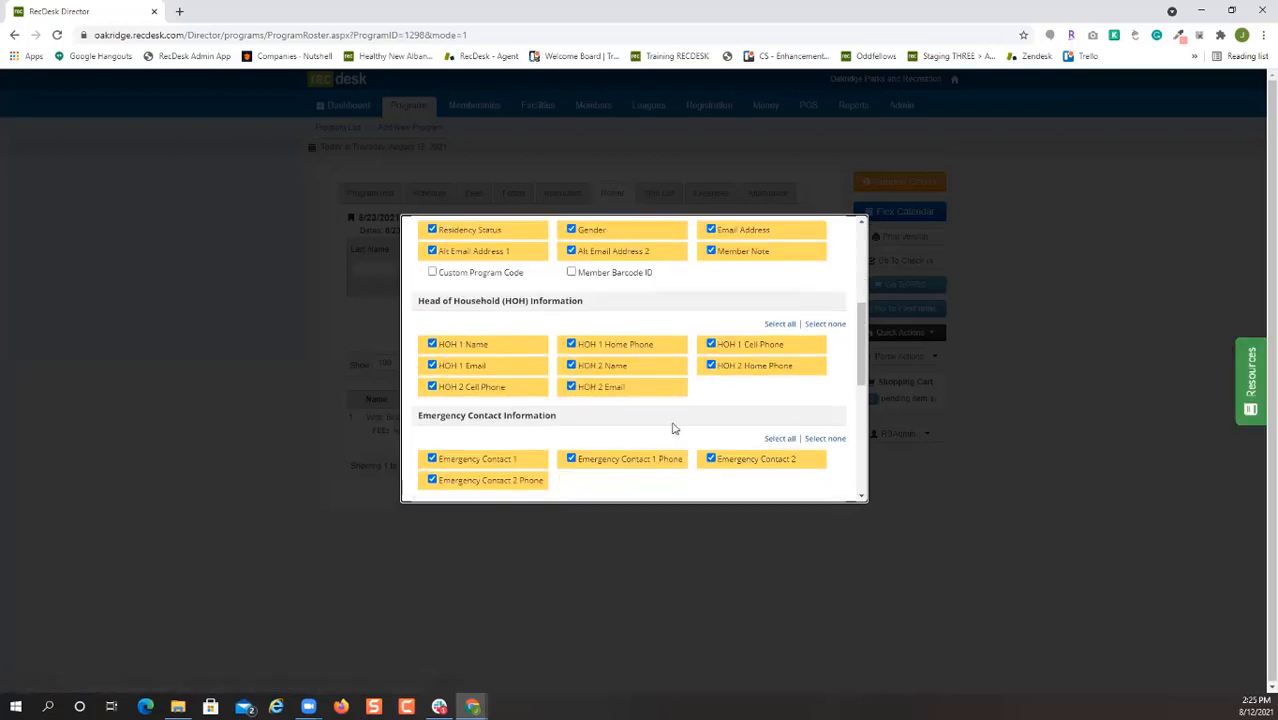
{"action": "scroll", "coordinate": [733, 428], "scroll_direction": "down", "scroll_amount": 2}
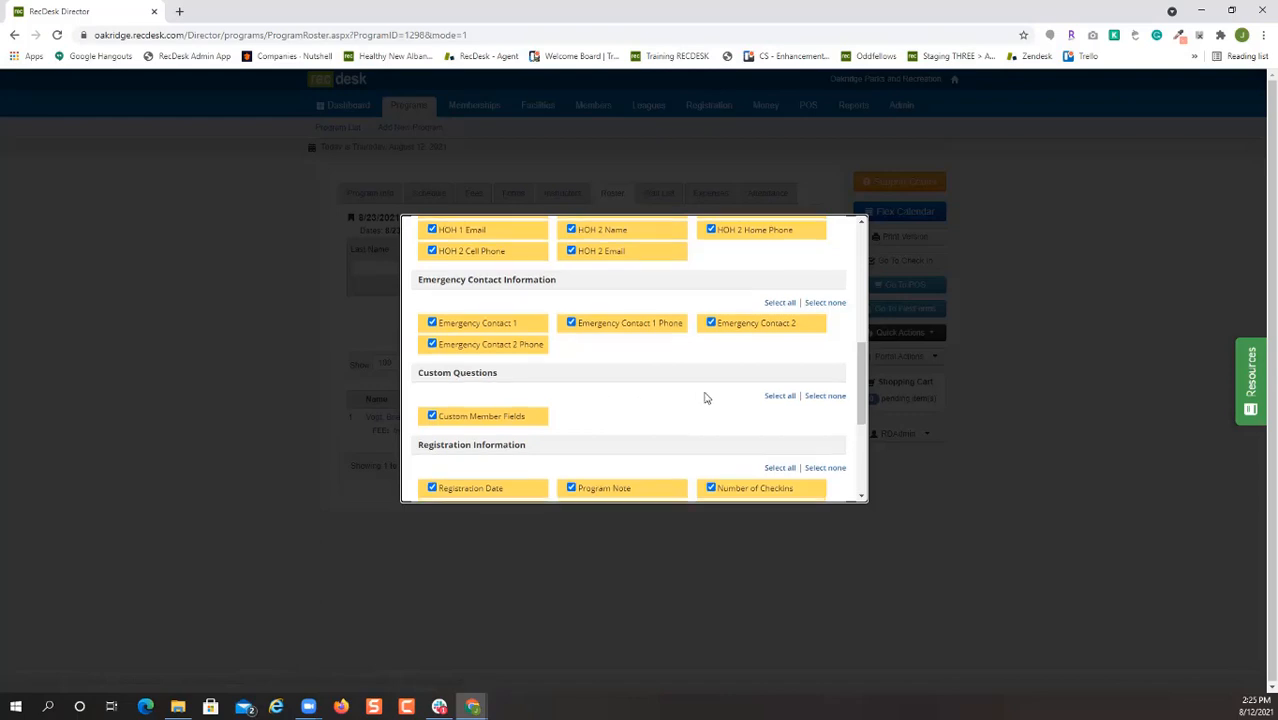
{"action": "scroll", "coordinate": [760, 415], "scroll_direction": "down", "scroll_amount": 3}
{"action": "left_click", "coordinate": [736, 466]}
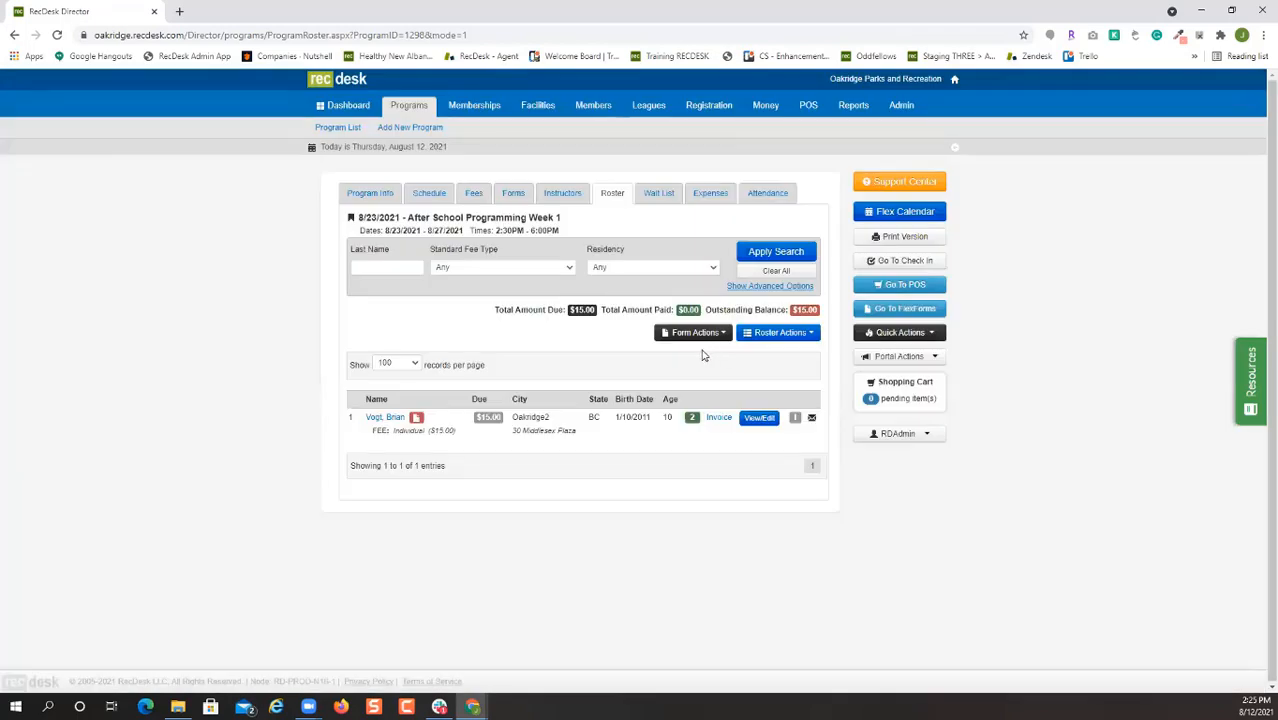
Open facility check-in for PowerUp Training Field 1, keeping the program period at All.
{"action": "left_click", "coordinate": [881, 263]}
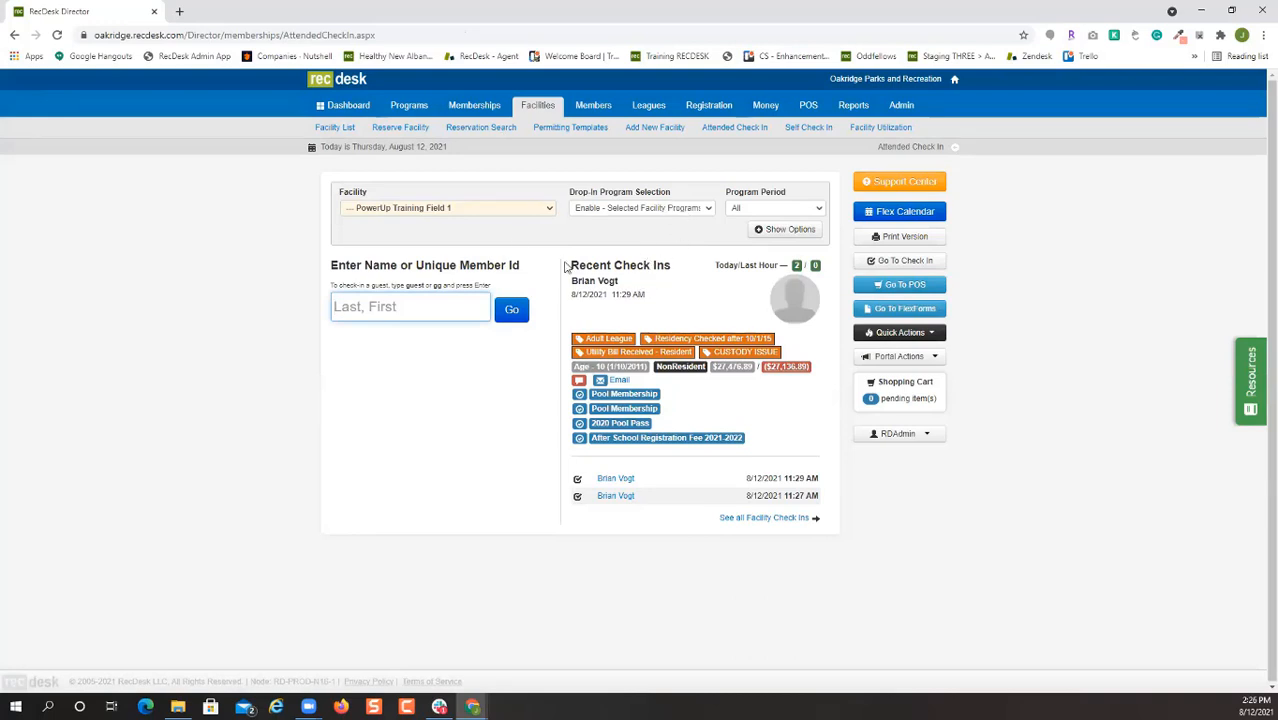
{"action": "left_click", "coordinate": [412, 210]}
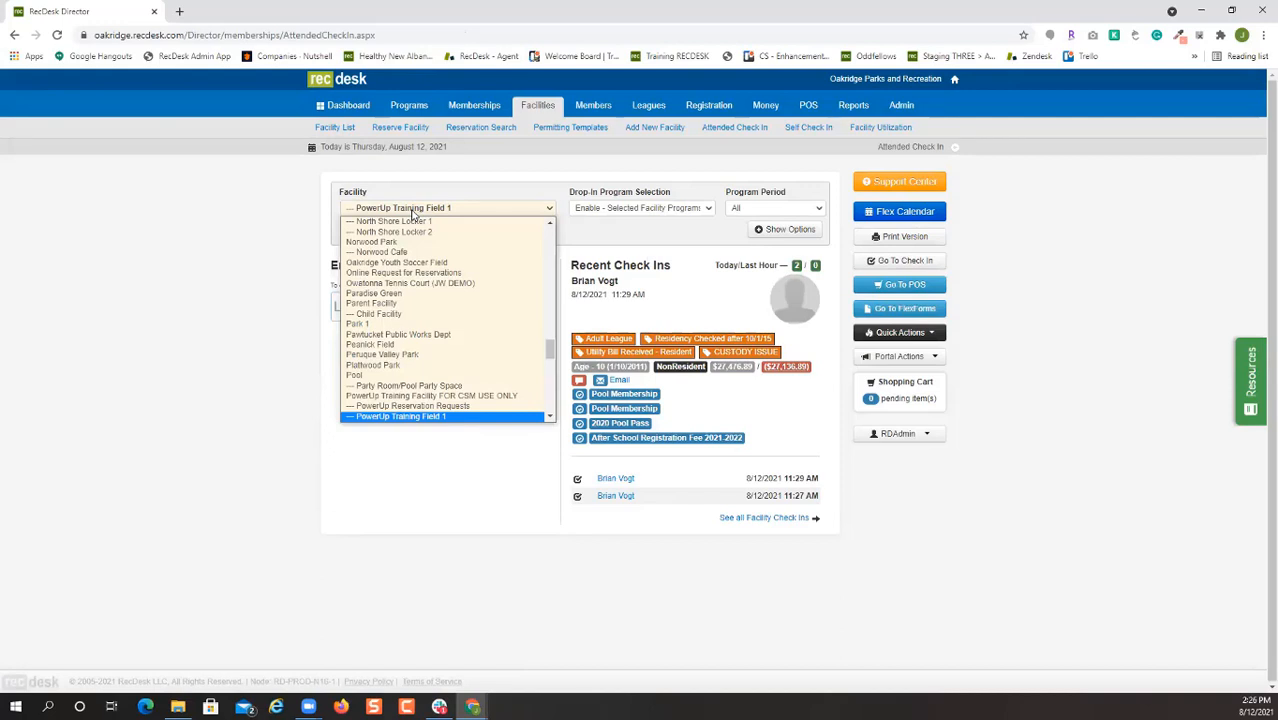
{"action": "left_click", "coordinate": [412, 212]}
{"action": "left_click", "coordinate": [683, 208]}
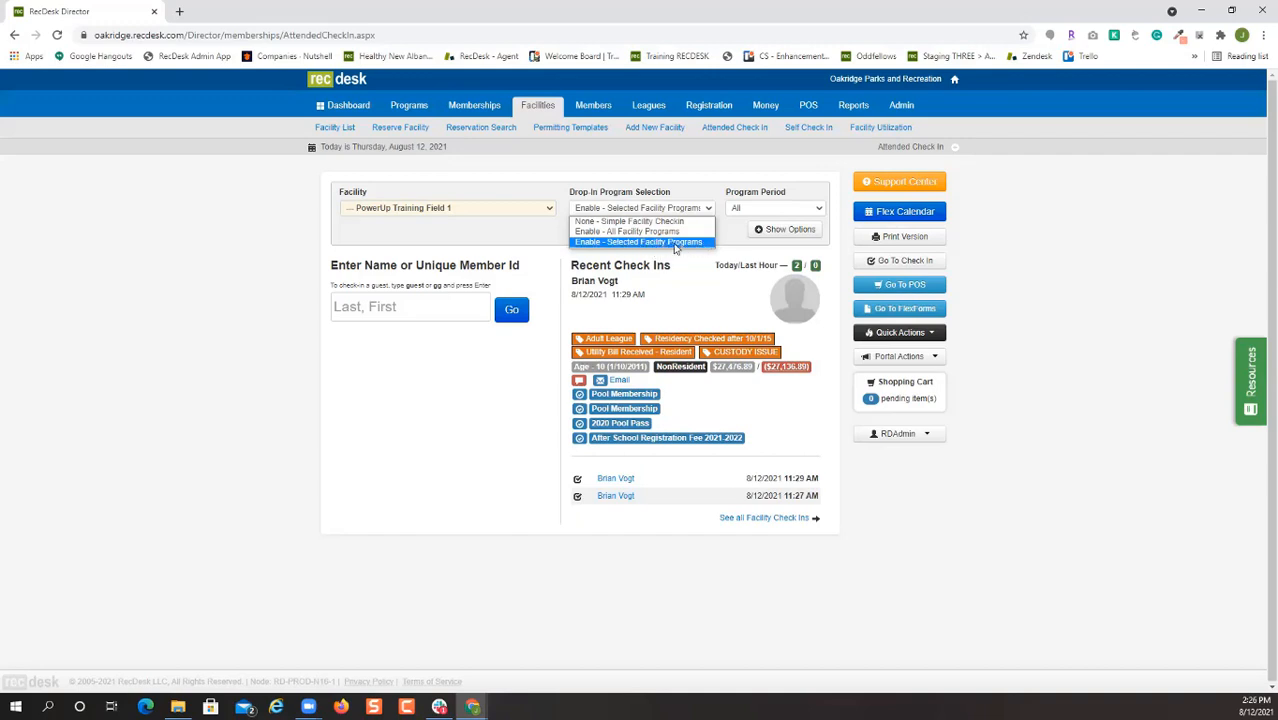
{"action": "left_click", "coordinate": [751, 210]}
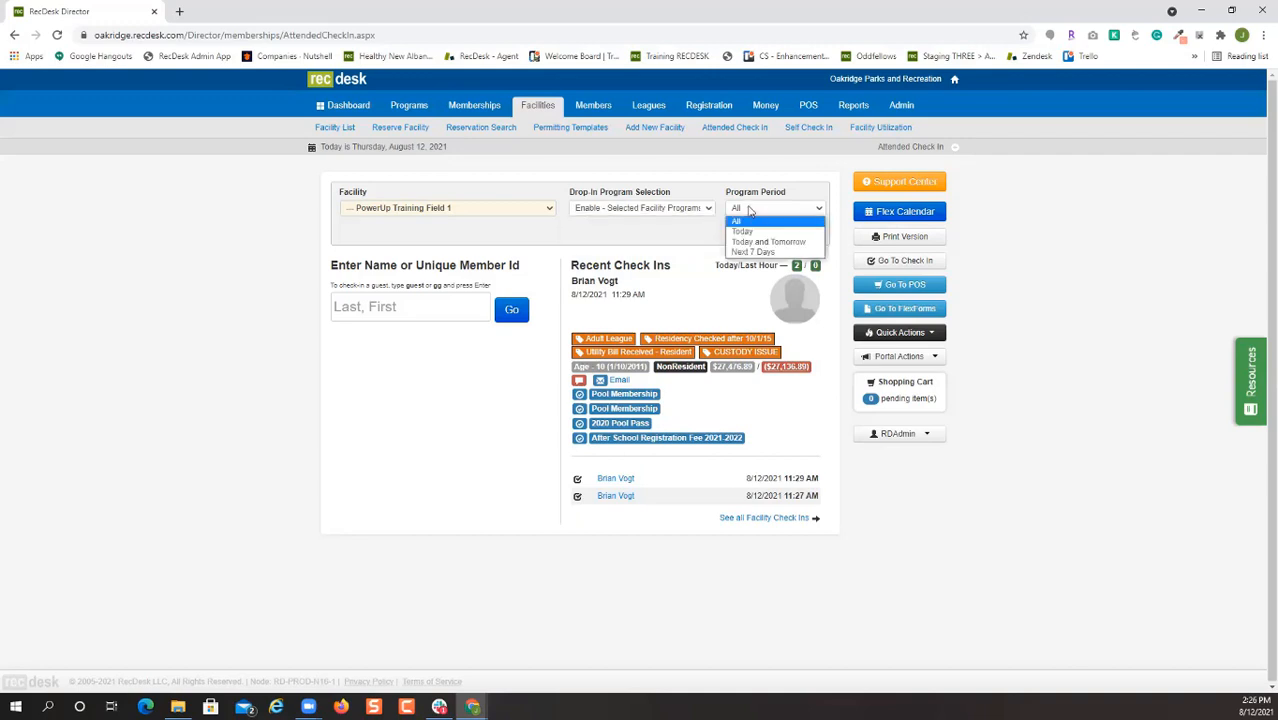
{"action": "left_click", "coordinate": [804, 198]}
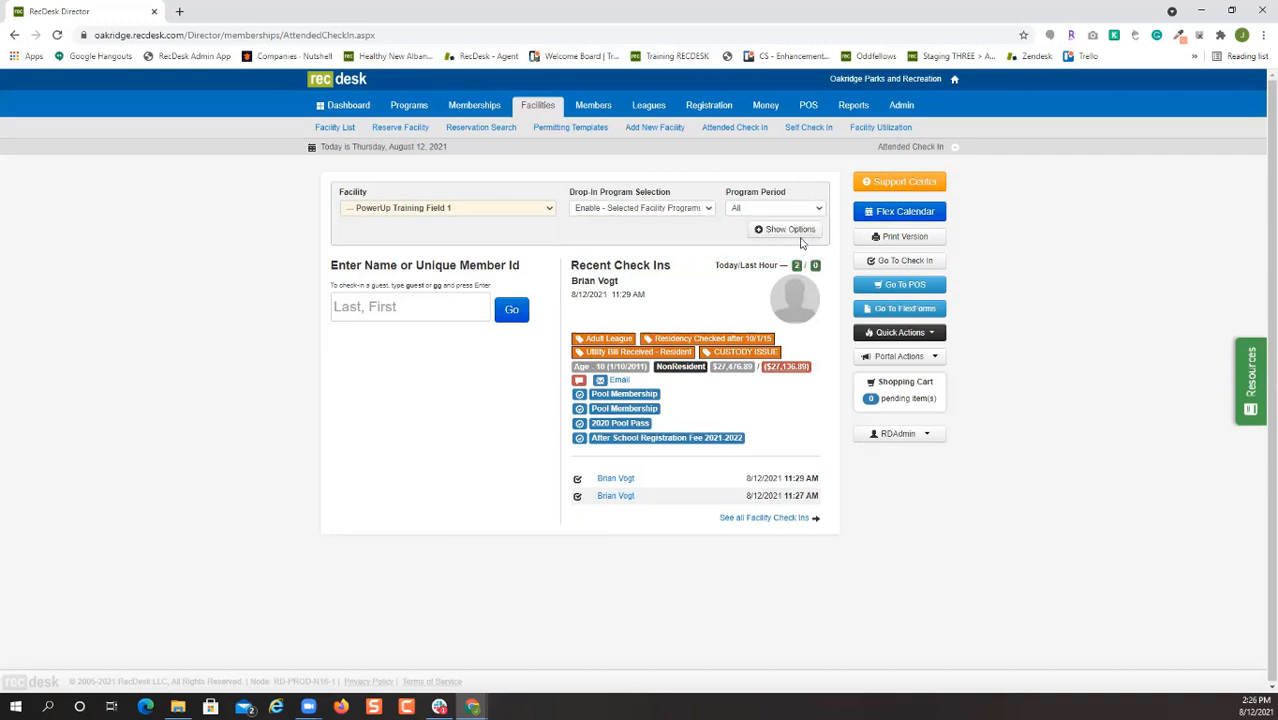
Limit check-ins to After School Registration Fee 2021-2022 members and collapse the options.
{"action": "left_click", "coordinate": [790, 230]}
{"action": "scroll", "coordinate": [700, 240], "scroll_direction": "down", "scroll_amount": 5}
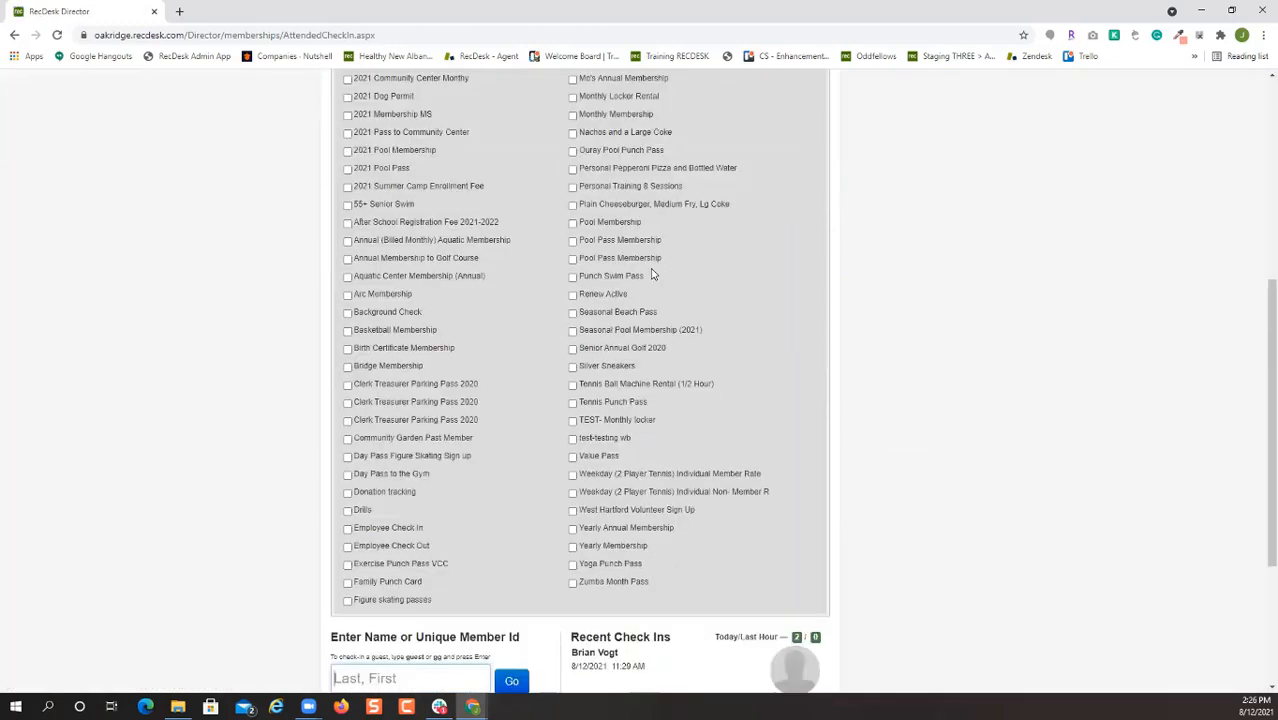
{"action": "scroll", "coordinate": [660, 255], "scroll_direction": "up", "scroll_amount": 3}
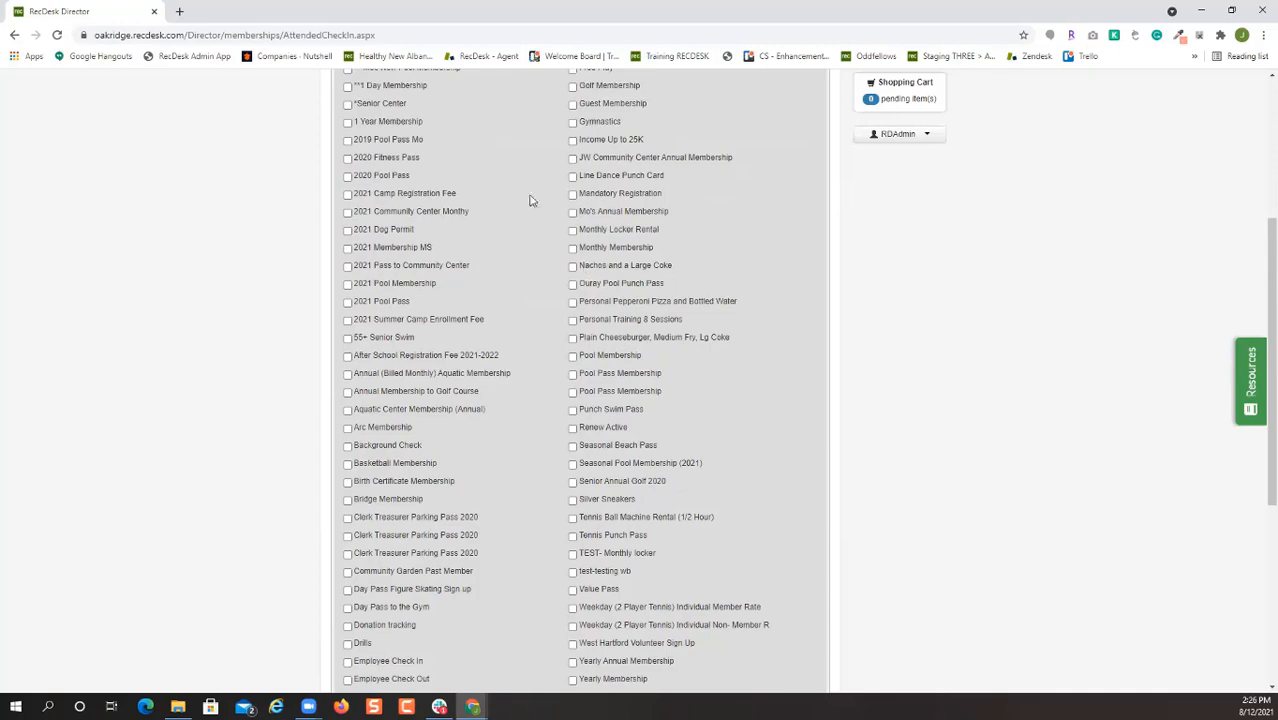
{"action": "scroll", "coordinate": [489, 299], "scroll_direction": "up", "scroll_amount": 3}
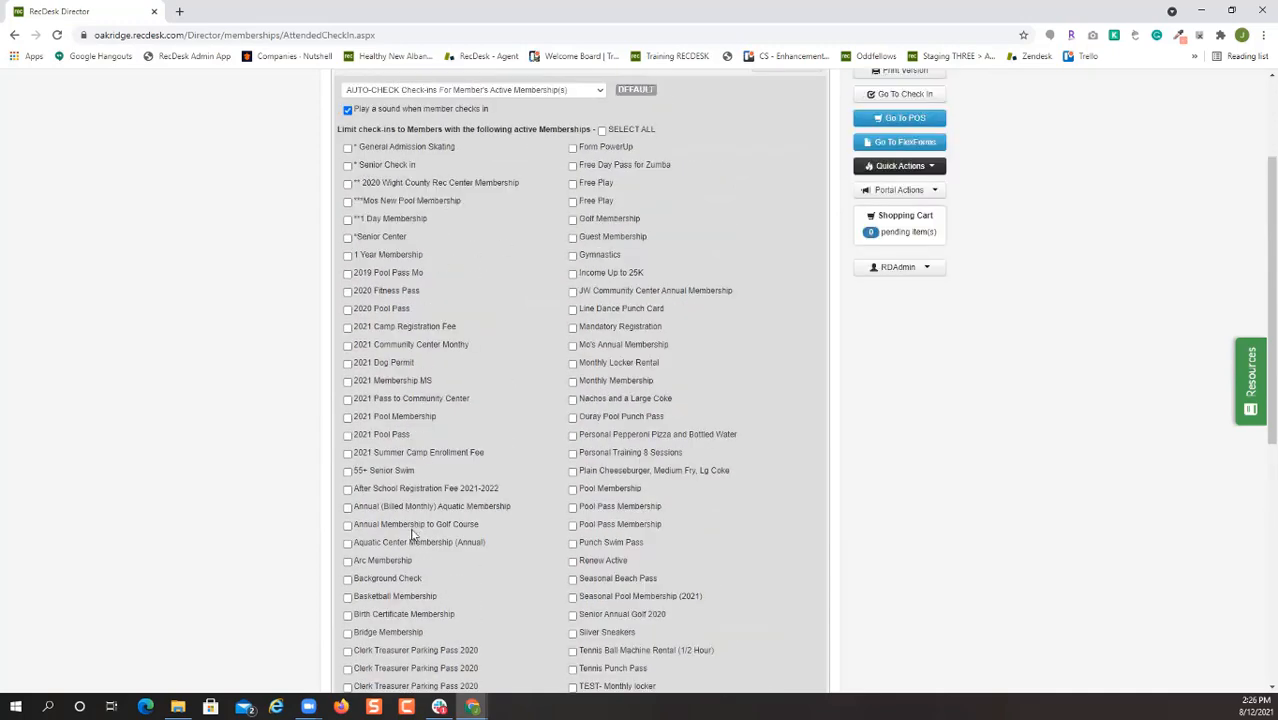
{"action": "left_click", "coordinate": [362, 488]}
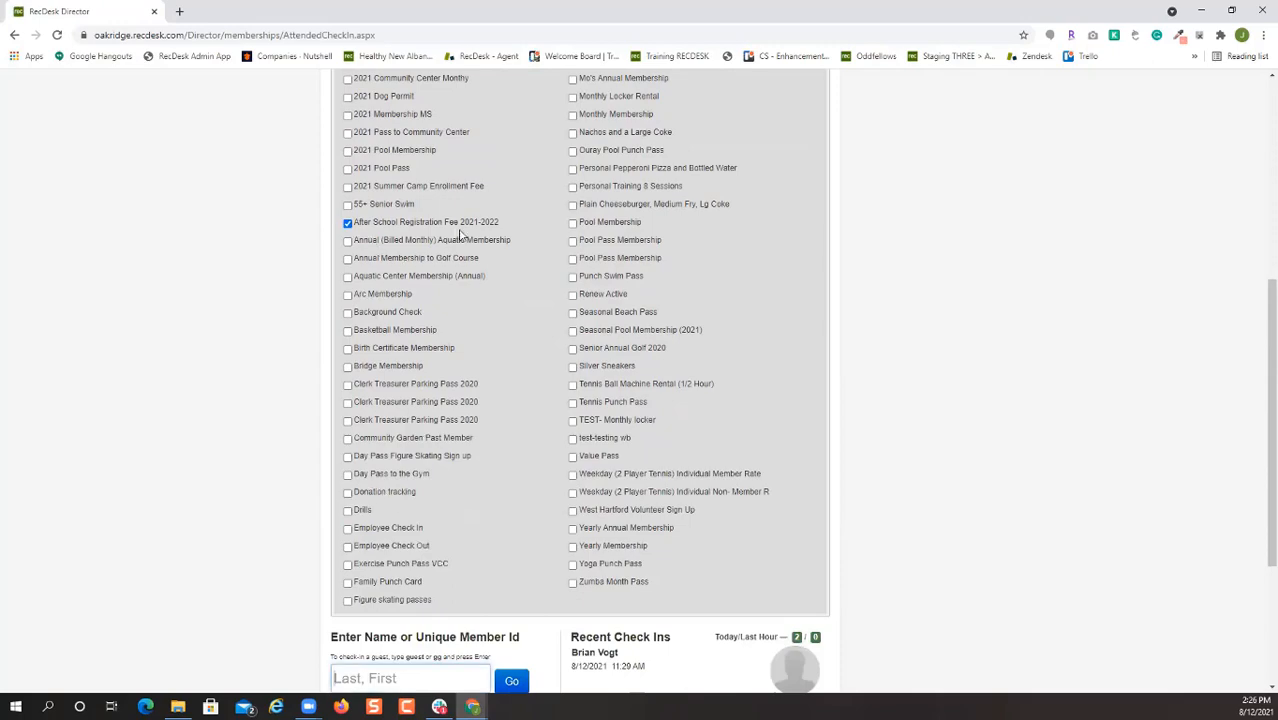
{"action": "scroll", "coordinate": [660, 310], "scroll_direction": "up", "scroll_amount": 4}
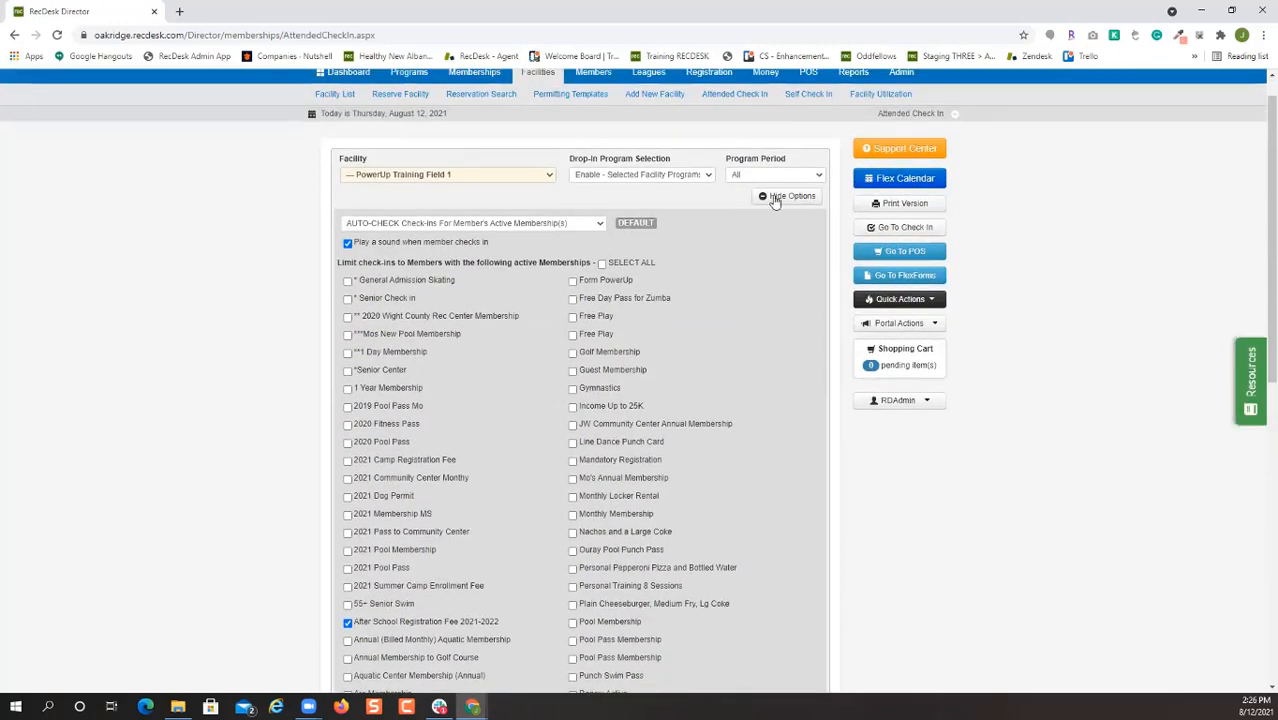
{"action": "left_click", "coordinate": [765, 205]}
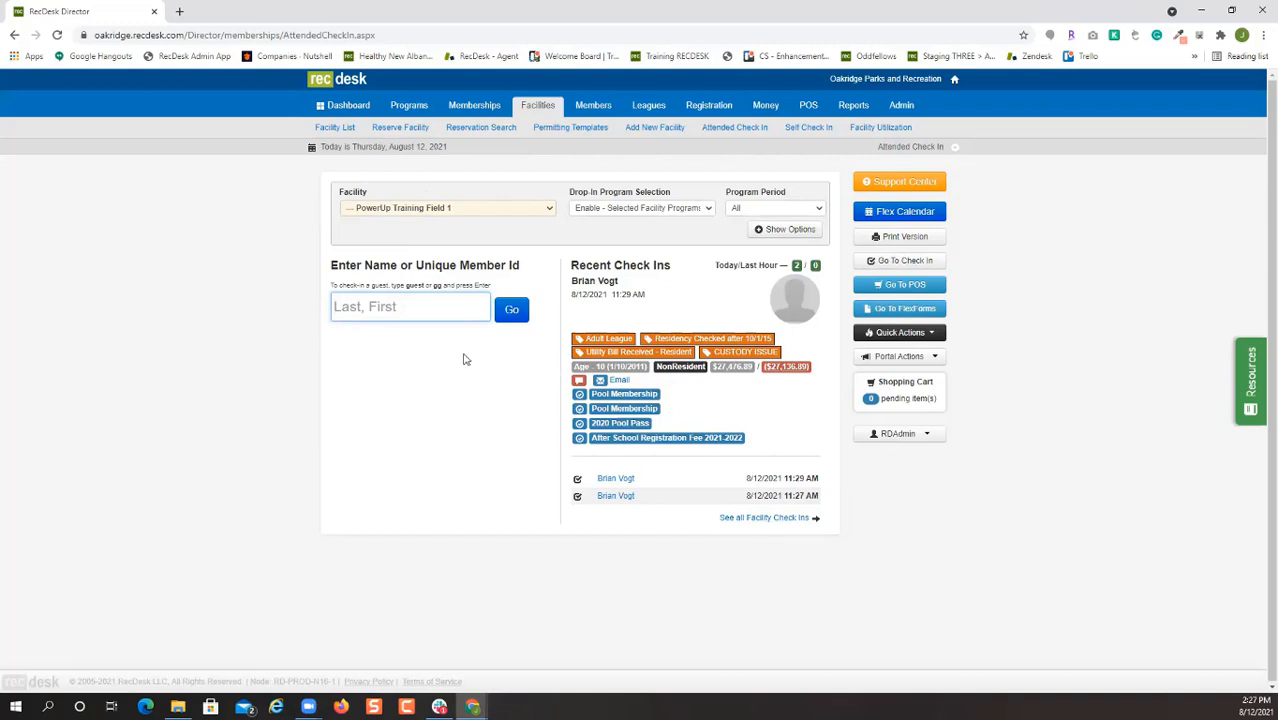
Search for the member by last name and complete their check-in to After School Programming Week 1.
{"action": "type", "text": "vogt"}
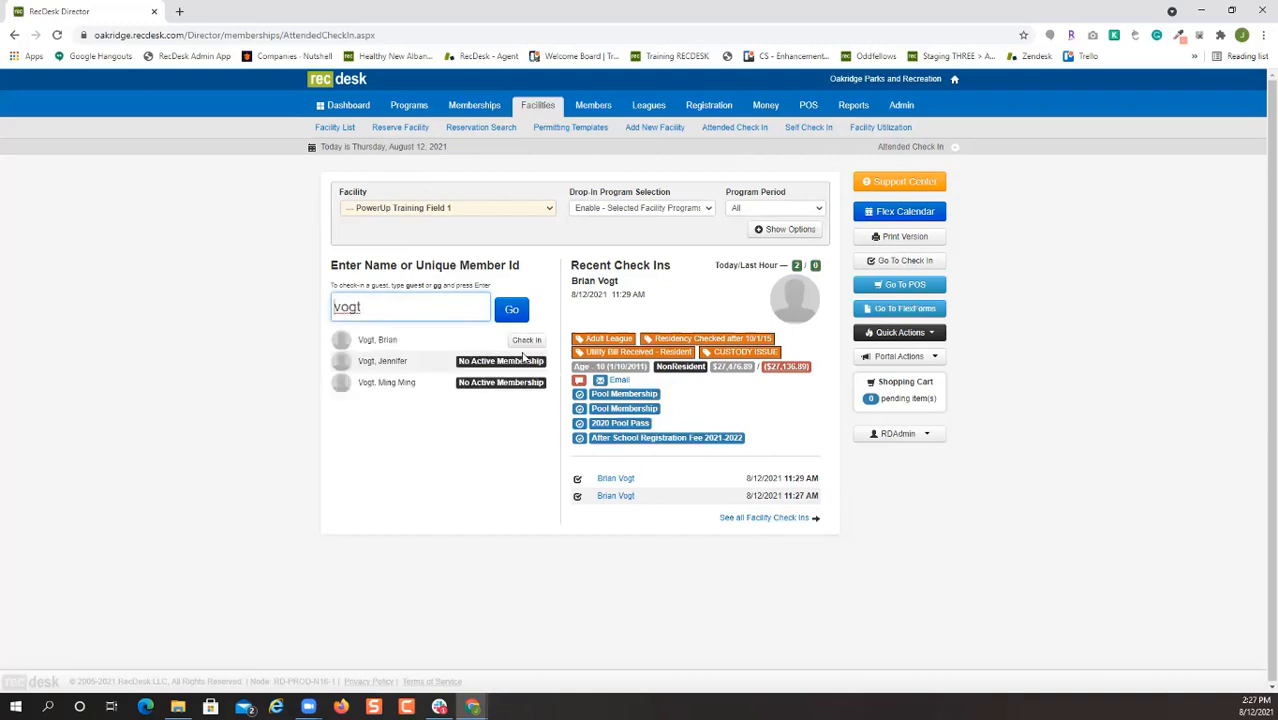
{"action": "left_click", "coordinate": [522, 346]}
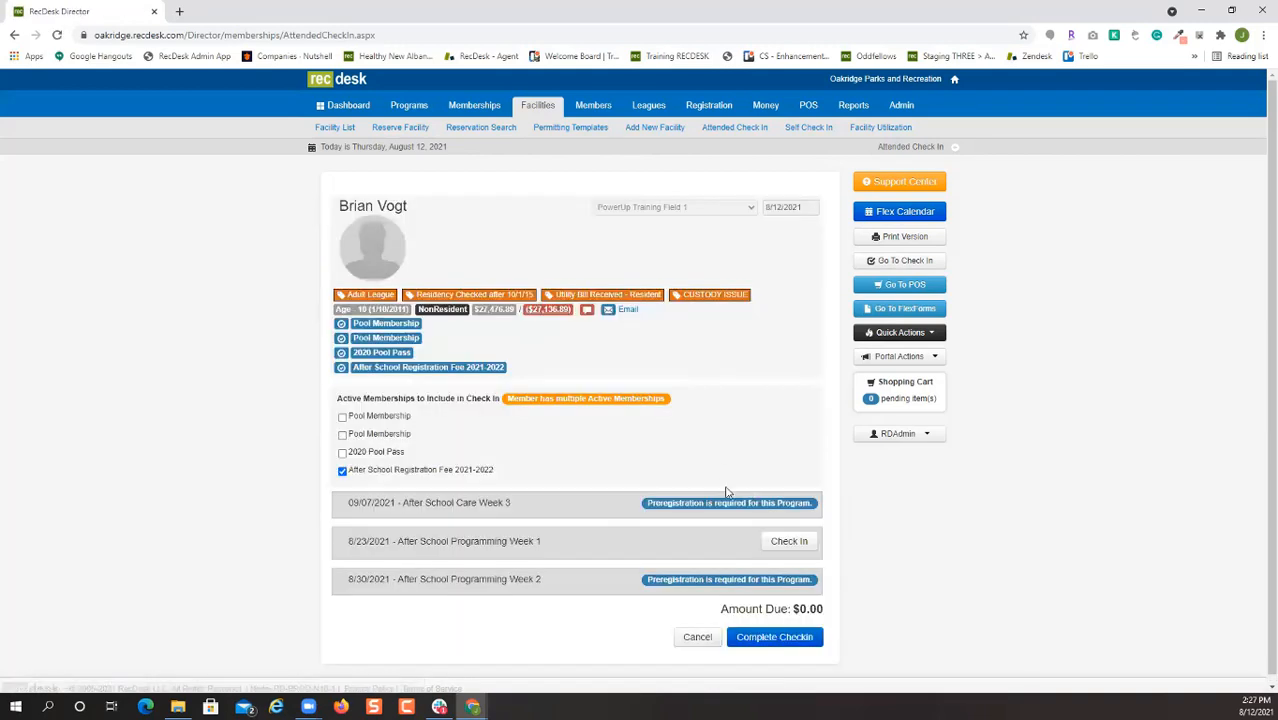
{"action": "scroll", "coordinate": [565, 465], "scroll_direction": "down", "scroll_amount": 1}
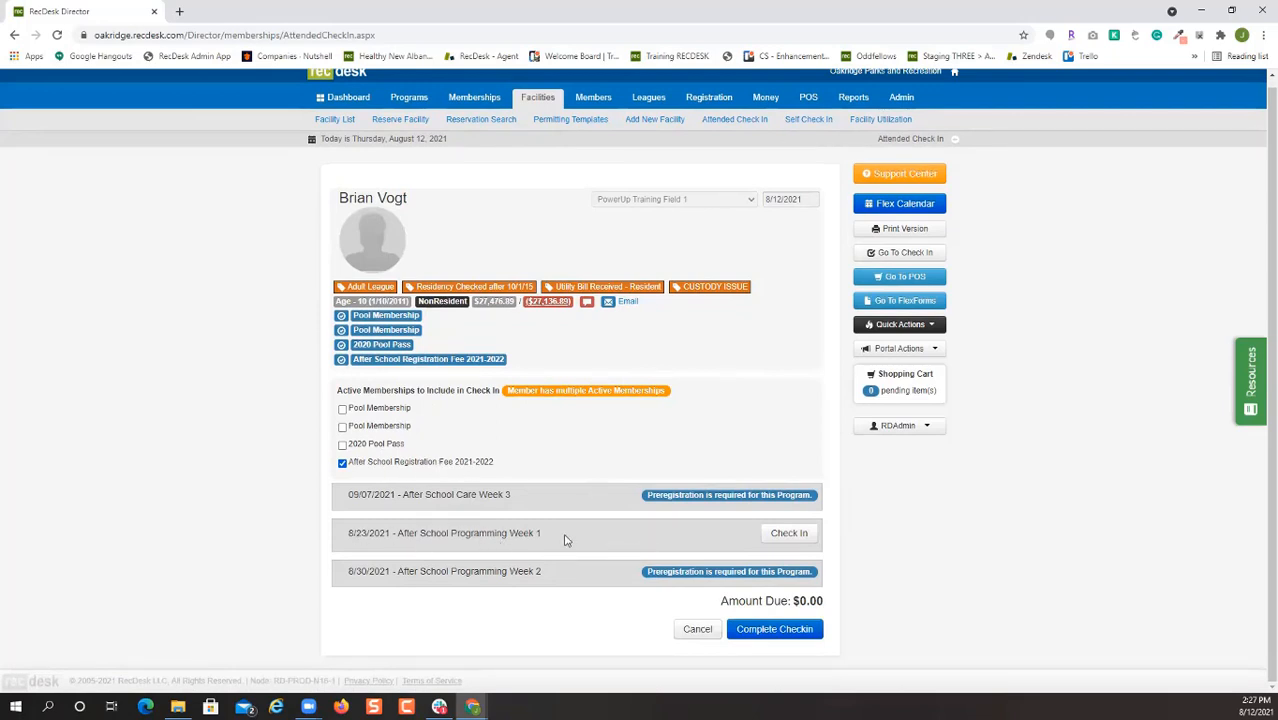
{"action": "left_click", "coordinate": [796, 534]}
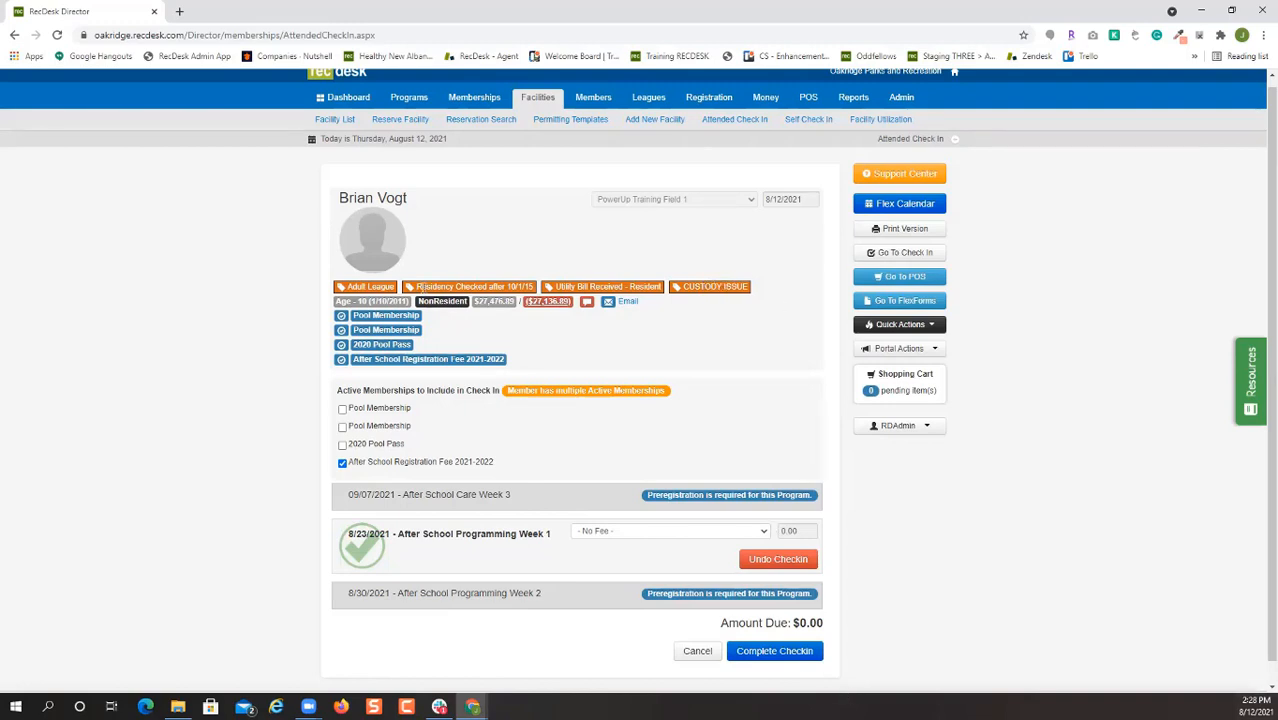
{"action": "scroll", "coordinate": [790, 490], "scroll_direction": "down", "scroll_amount": 1}
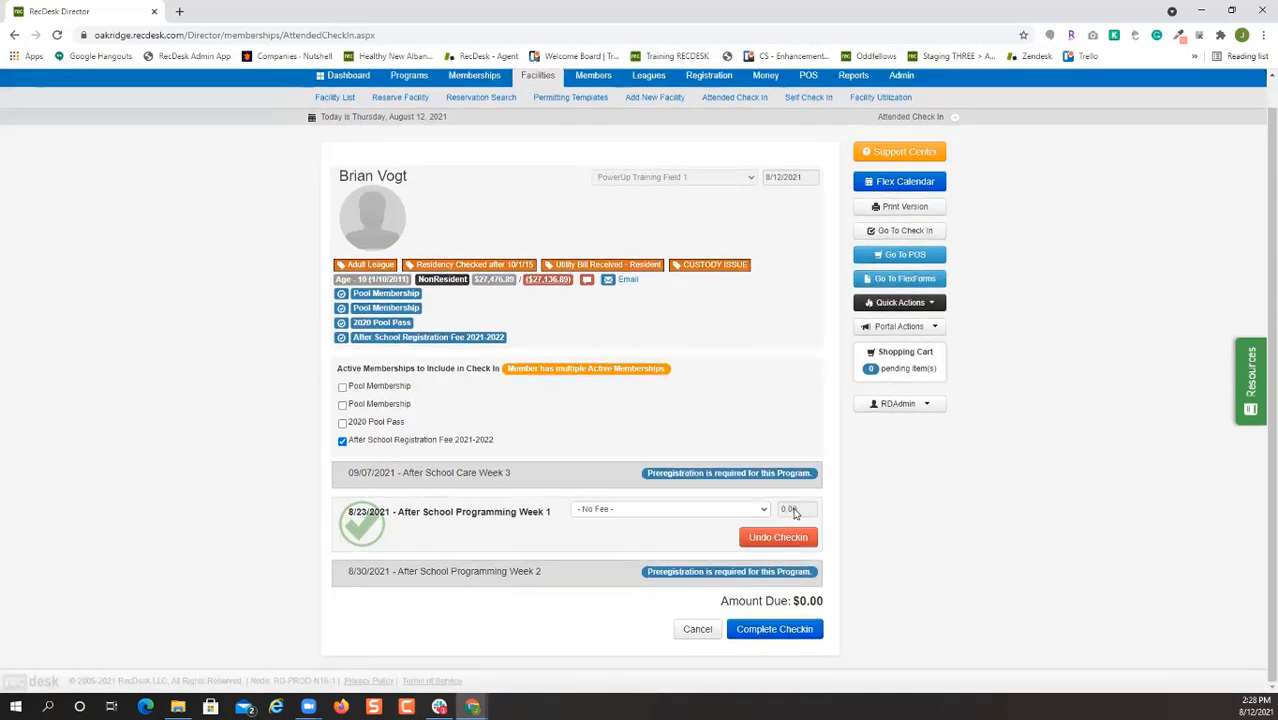
{"action": "left_click", "coordinate": [733, 628]}
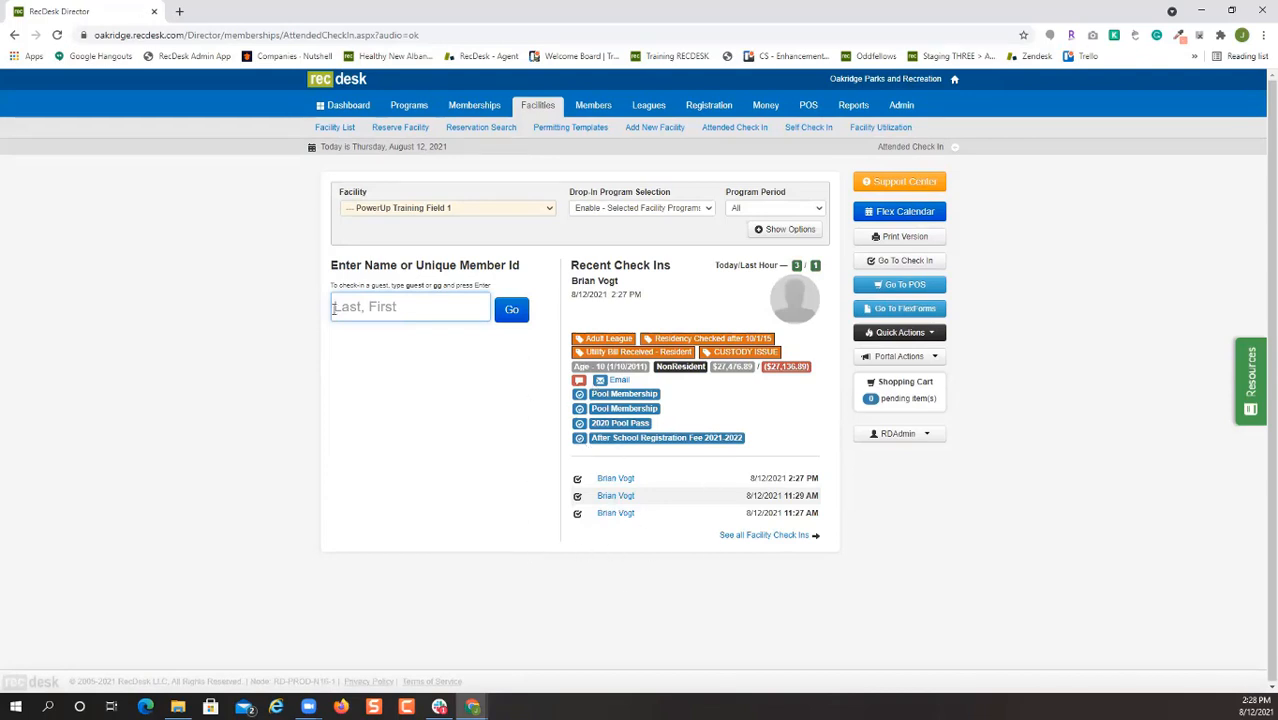
Go to the Oakridge Parks and Recreation portal and sign in with the family's username and password.
{"action": "left_click", "coordinate": [179, 11]}
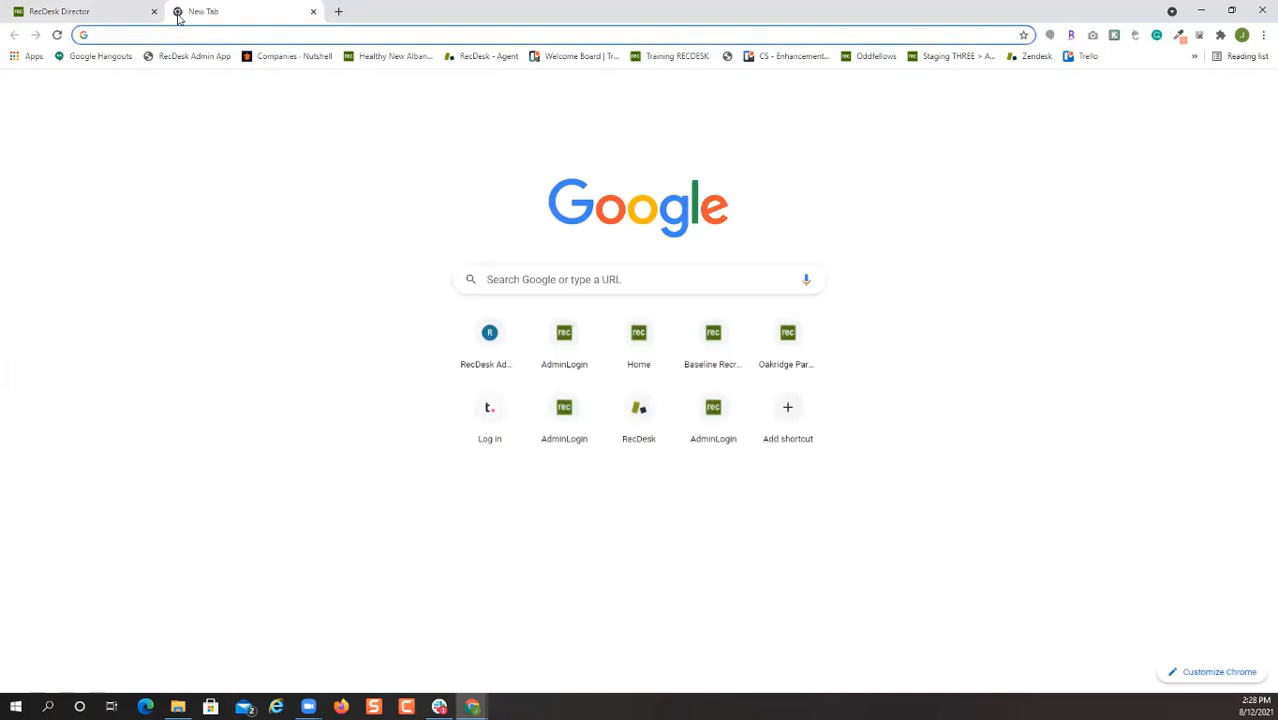
{"action": "type", "text": "oak"}
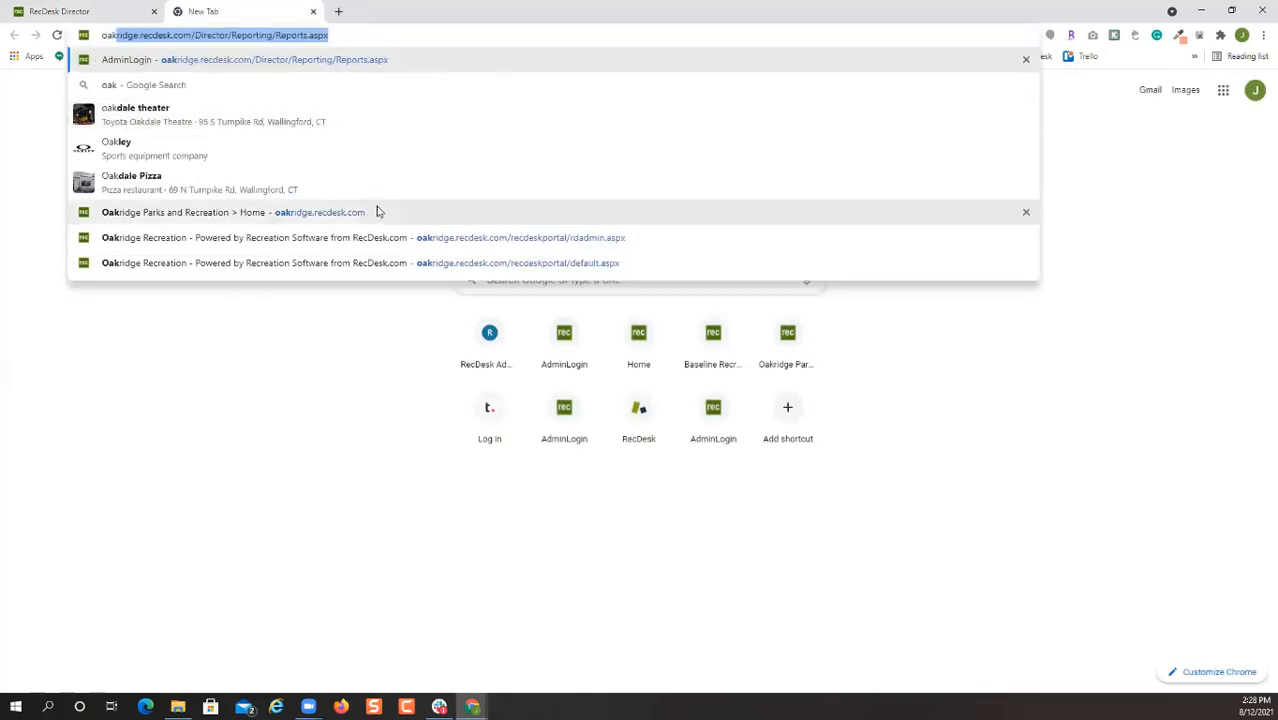
{"action": "left_click", "coordinate": [378, 212]}
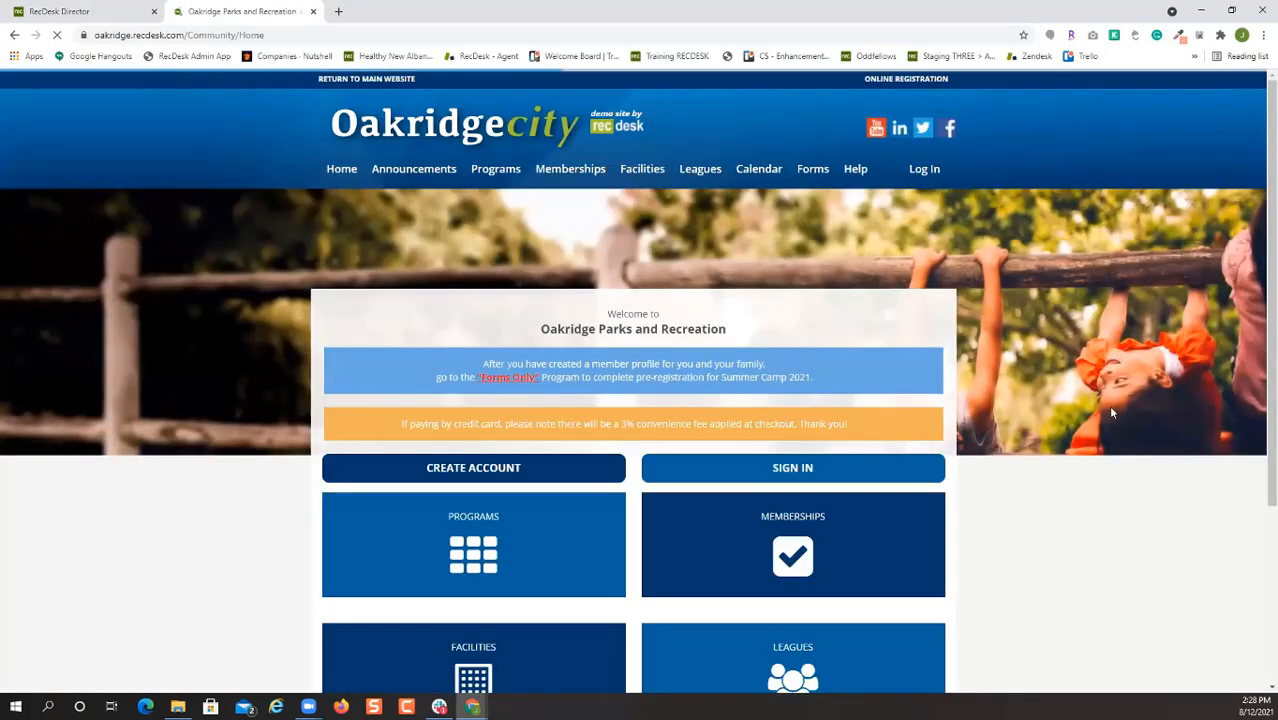
{"action": "left_click", "coordinate": [827, 469]}
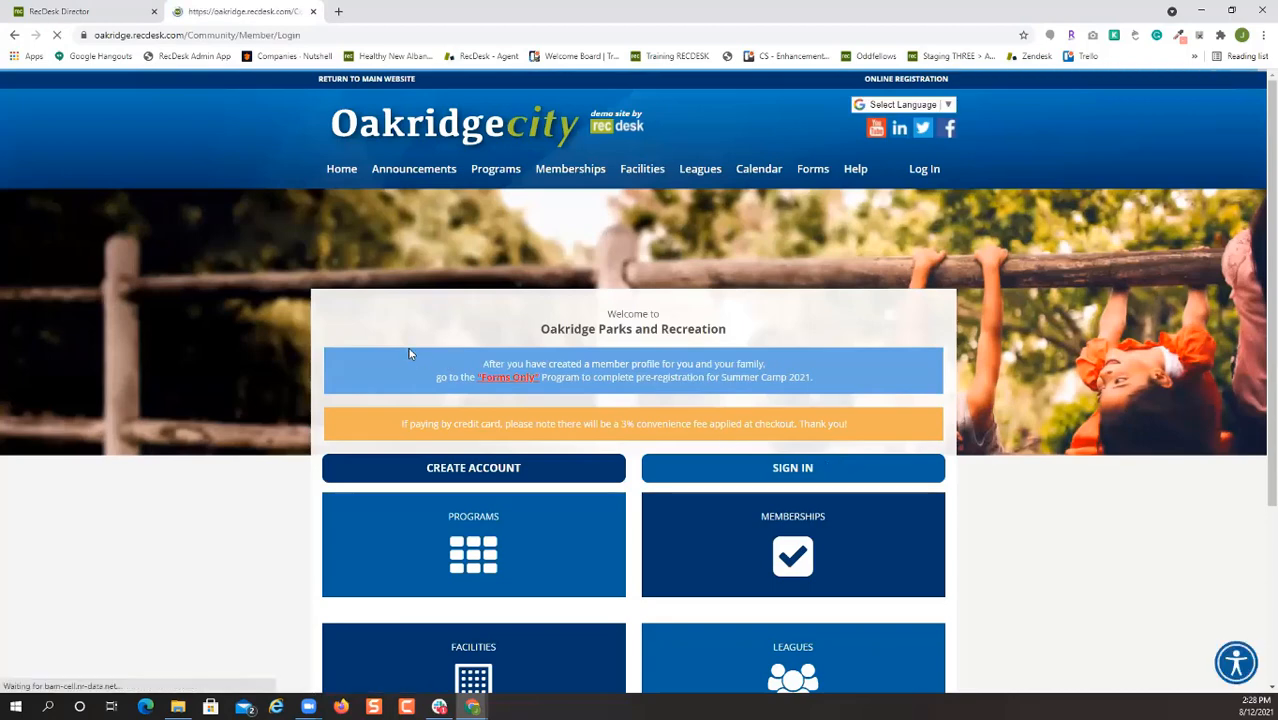
{"action": "key", "text": "Tab"}
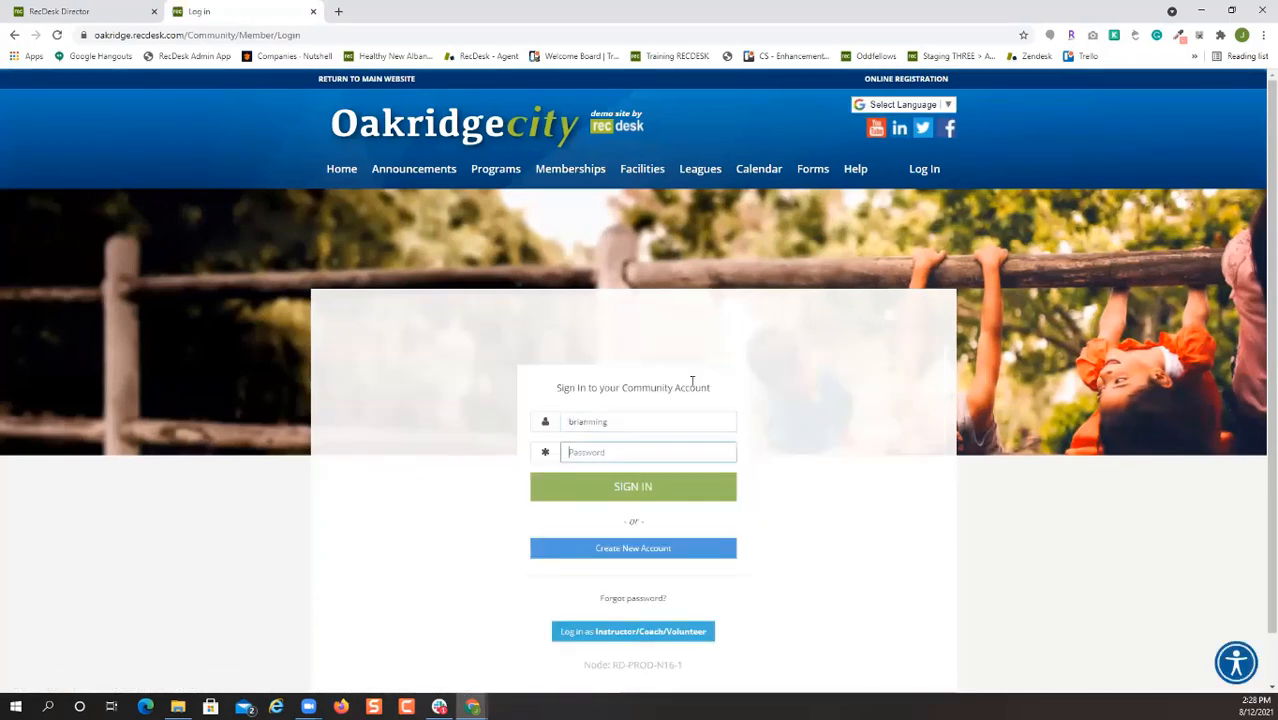
{"action": "type", "text": "••••"}
{"action": "key", "text": "Return"}
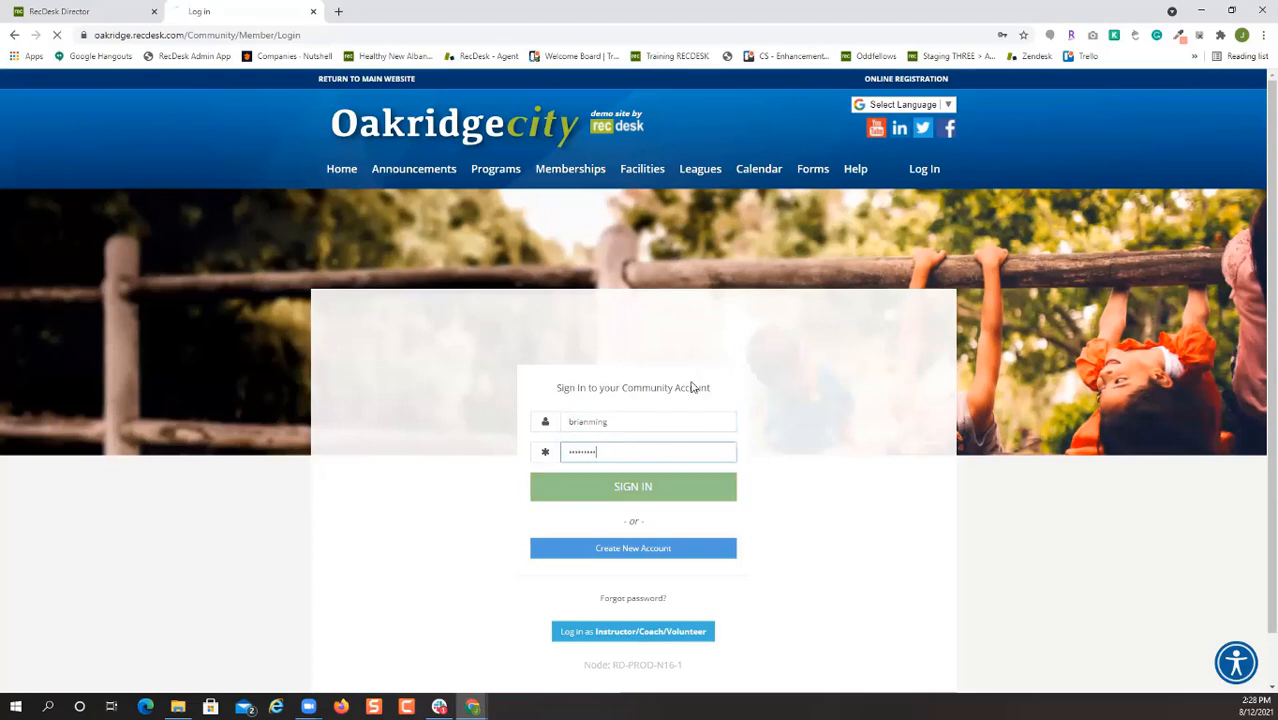
Open the child household member's profile and its History page.
{"action": "scroll", "coordinate": [520, 450], "scroll_direction": "down", "scroll_amount": 3}
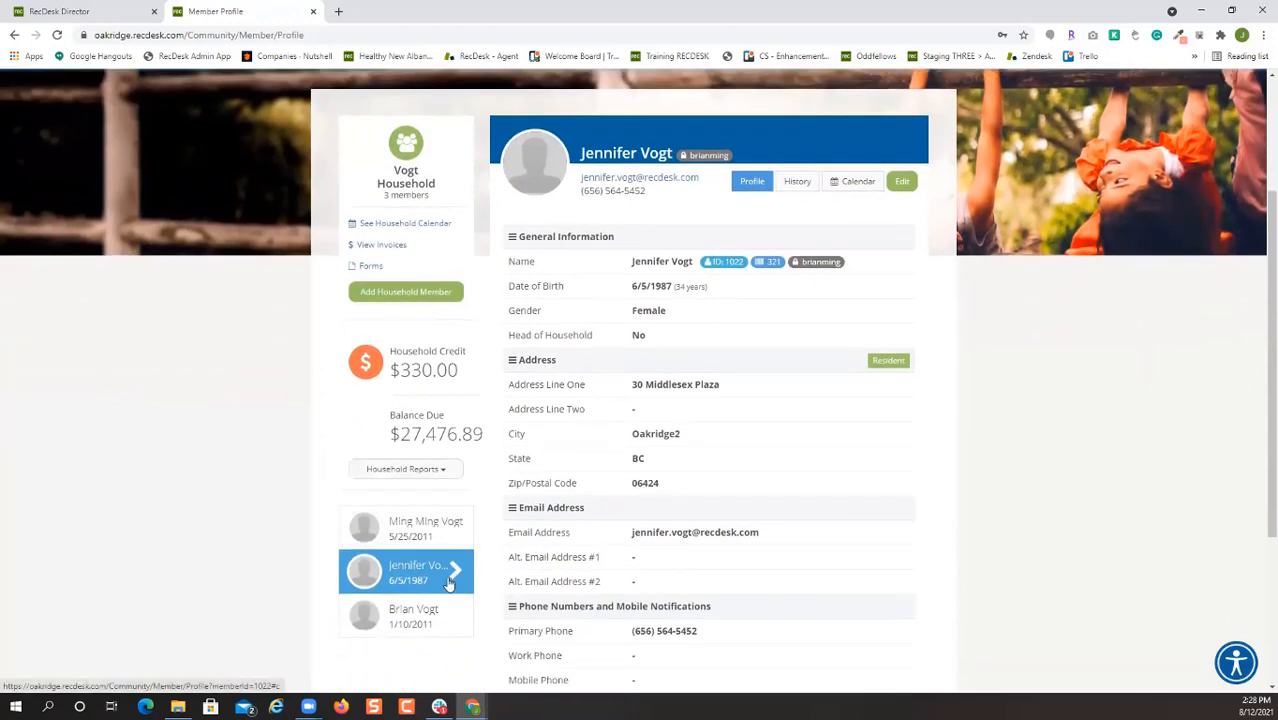
{"action": "left_click", "coordinate": [416, 618]}
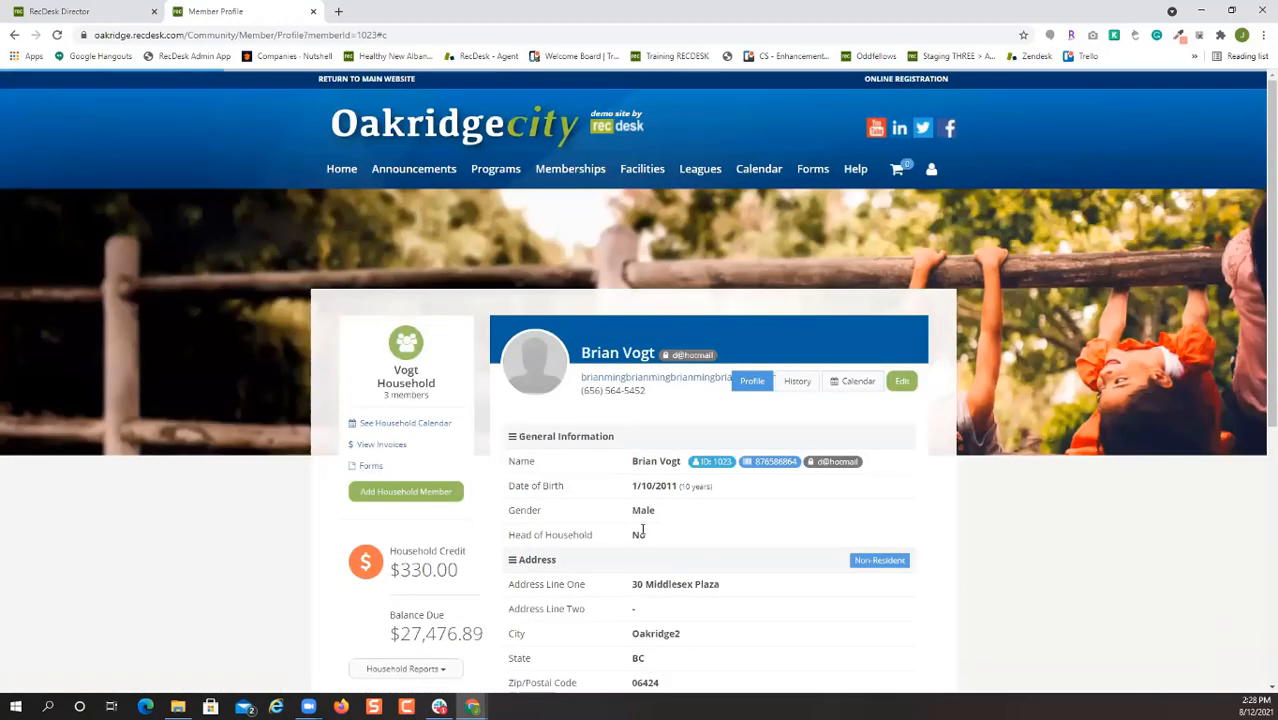
{"action": "left_click", "coordinate": [806, 395]}
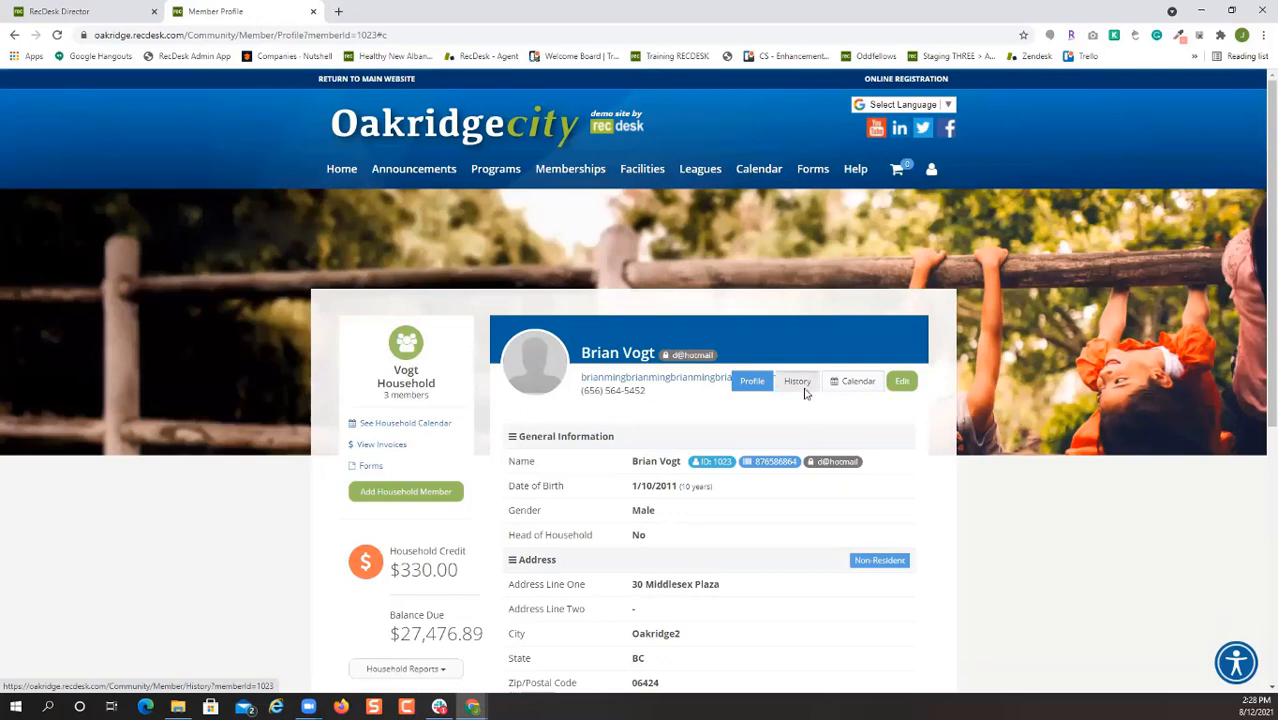
Review the member's Check-ins history, highlighting the After School Programming Week 1 entries and times.
{"action": "left_click", "coordinate": [758, 458]}
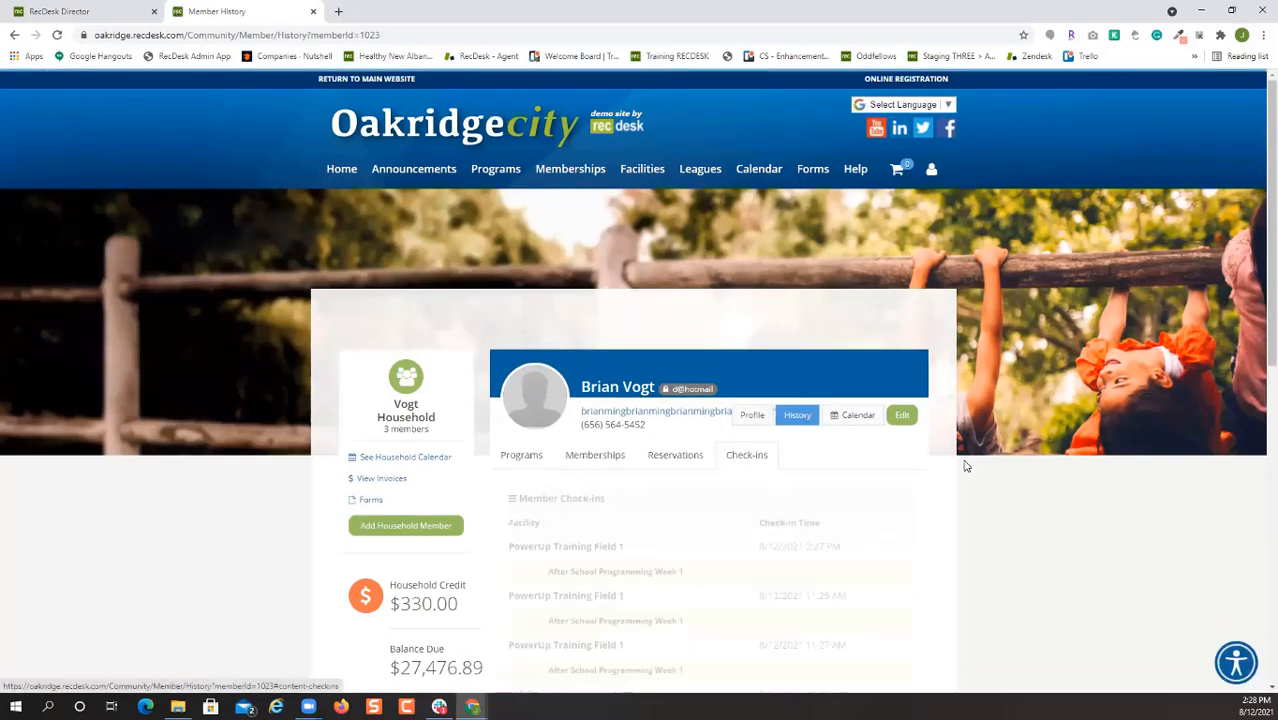
{"action": "scroll", "coordinate": [765, 470], "scroll_direction": "down", "scroll_amount": 2}
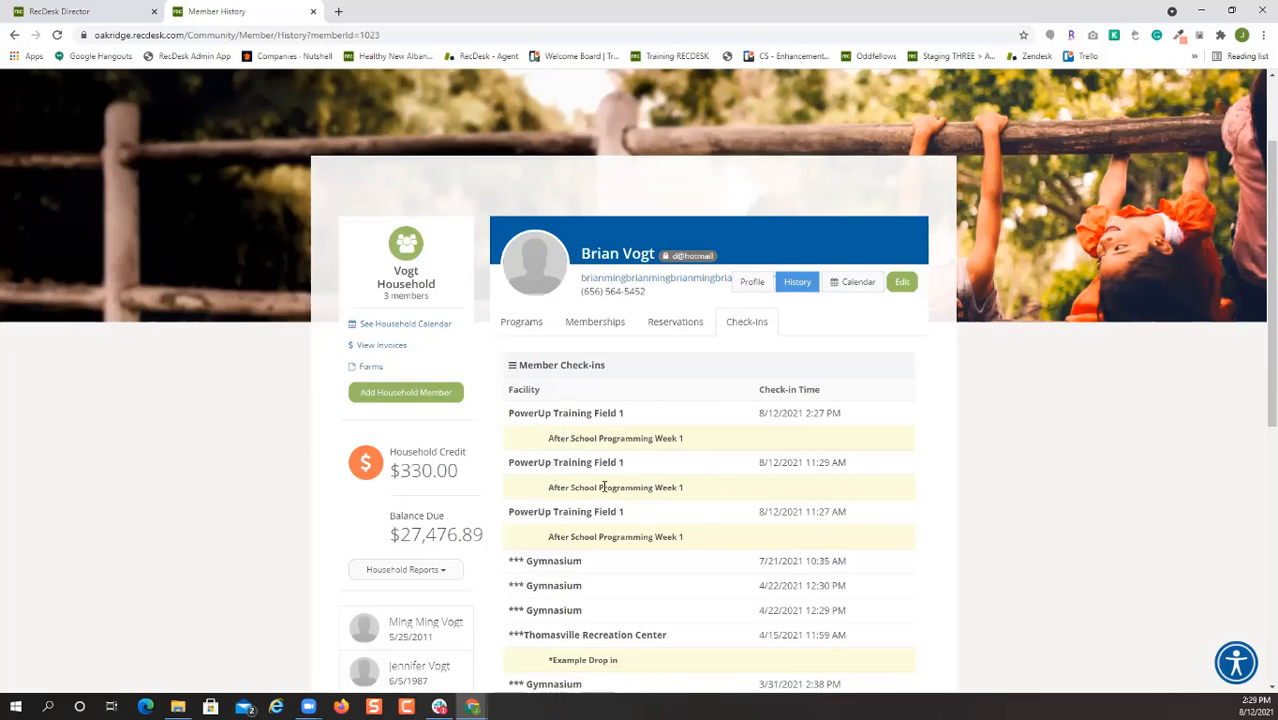
{"action": "left_click_drag", "start_coordinate": [809, 462], "coordinate": [859, 463]}
{"action": "left_click", "coordinate": [794, 413]}
{"action": "left_click", "coordinate": [750, 436]}
{"action": "left_click_drag", "start_coordinate": [547, 489], "coordinate": [671, 490]}
{"action": "left_click_drag", "start_coordinate": [547, 438], "coordinate": [633, 440]}
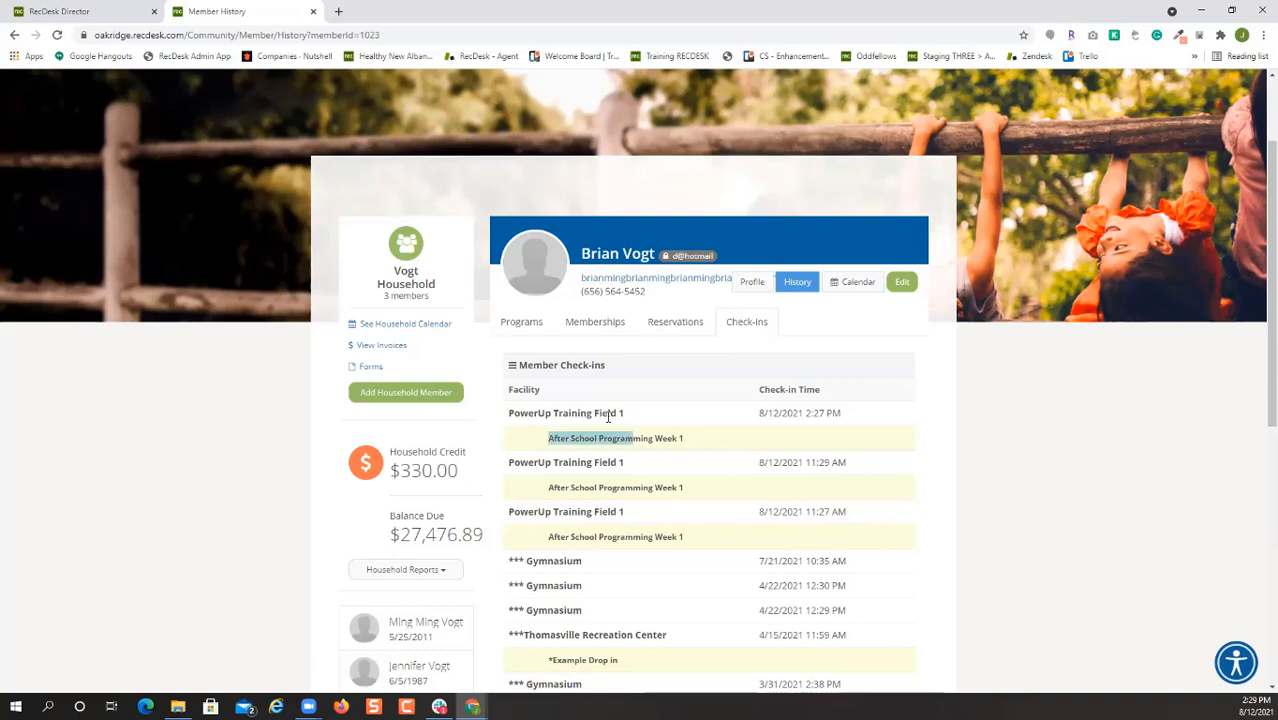
{"action": "left_click", "coordinate": [110, 11]}
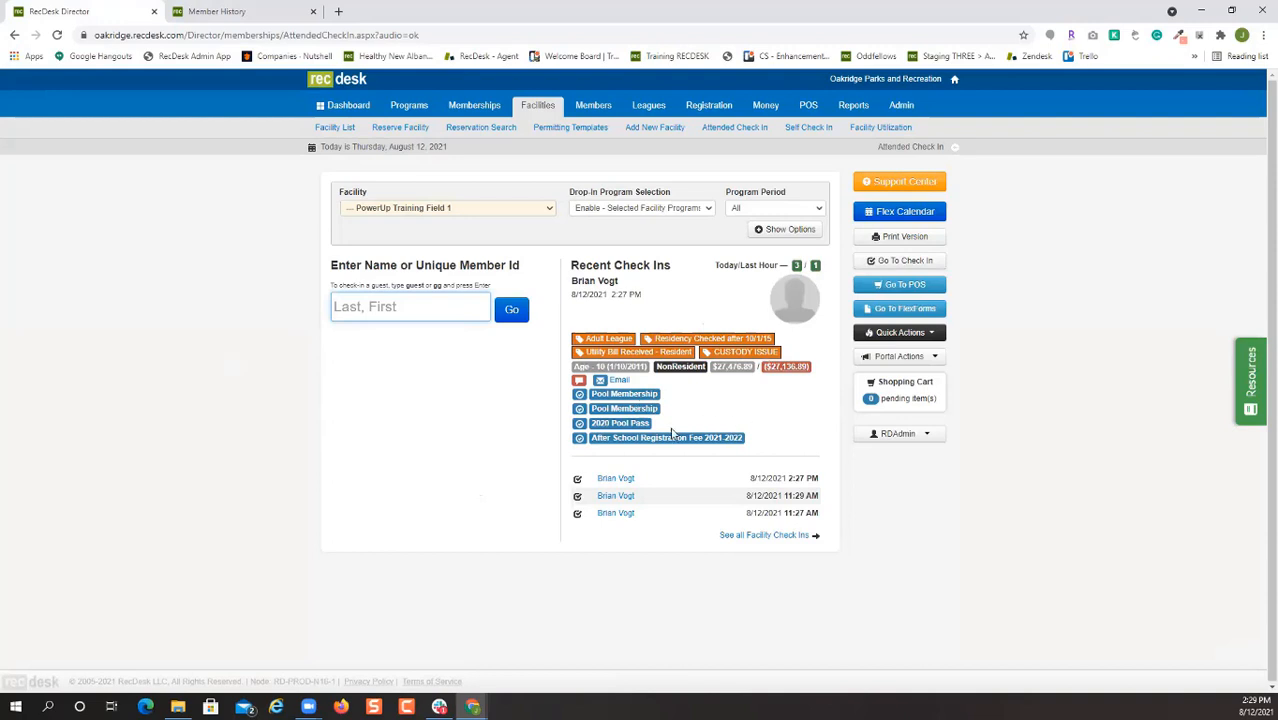
{"action": "left_click", "coordinate": [800, 537]}
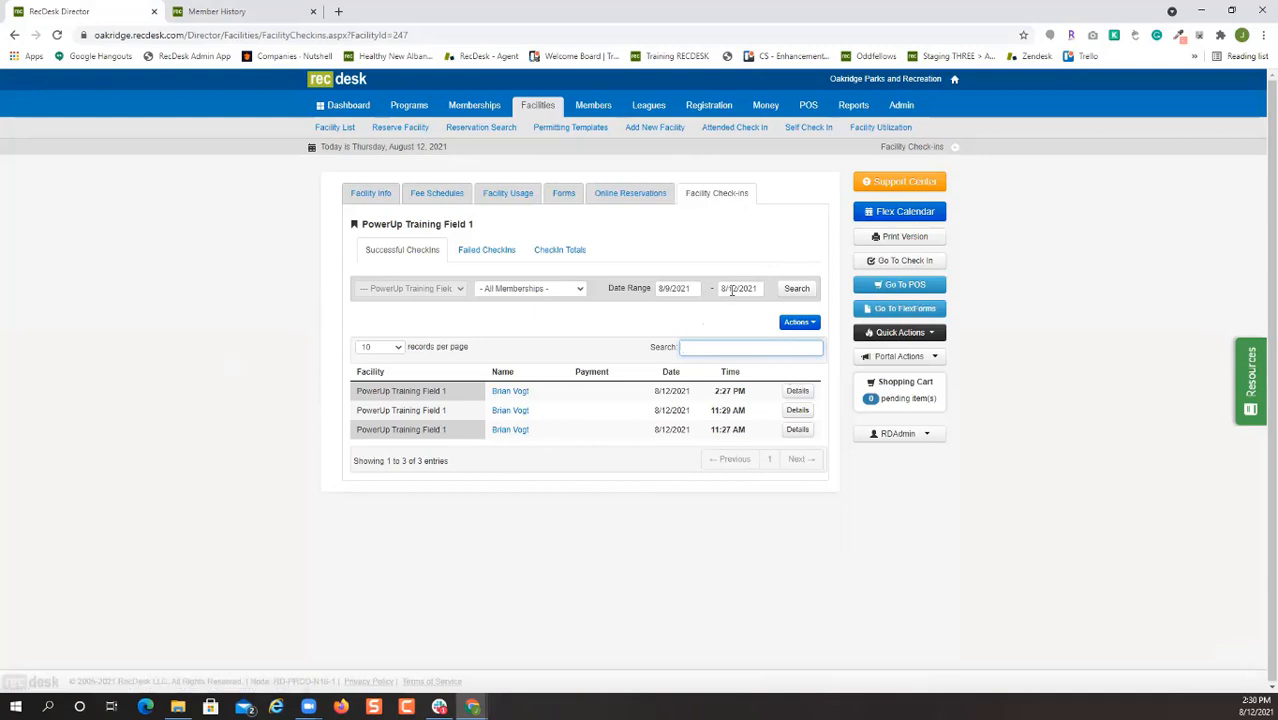
Choose Download Check-In Details from the facility check-ins Actions menu.
{"action": "left_click", "coordinate": [796, 322]}
{"action": "left_click", "coordinate": [822, 343]}
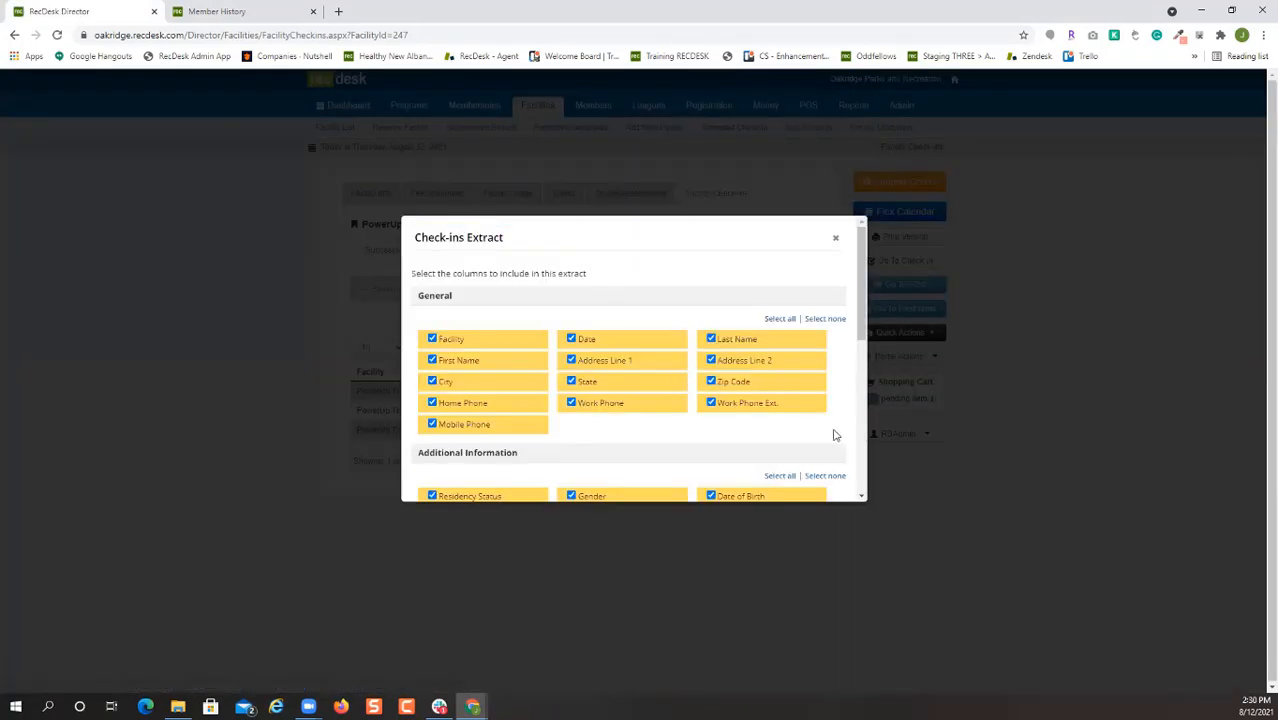
Cancel the Check-ins Extract and view Checkin Totals showing 3 visits on 8/12/2021.
{"action": "scroll", "coordinate": [819, 428], "scroll_direction": "down", "scroll_amount": 4}
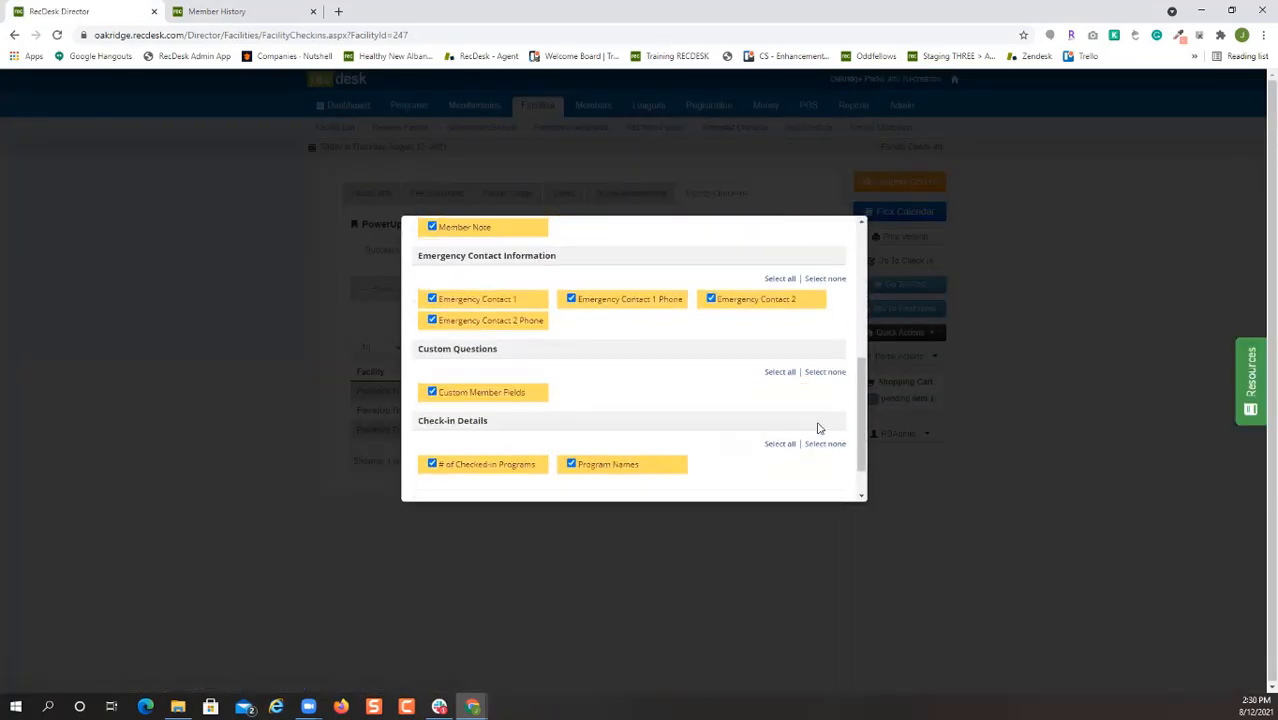
{"action": "scroll", "coordinate": [819, 428], "scroll_direction": "down", "scroll_amount": 1}
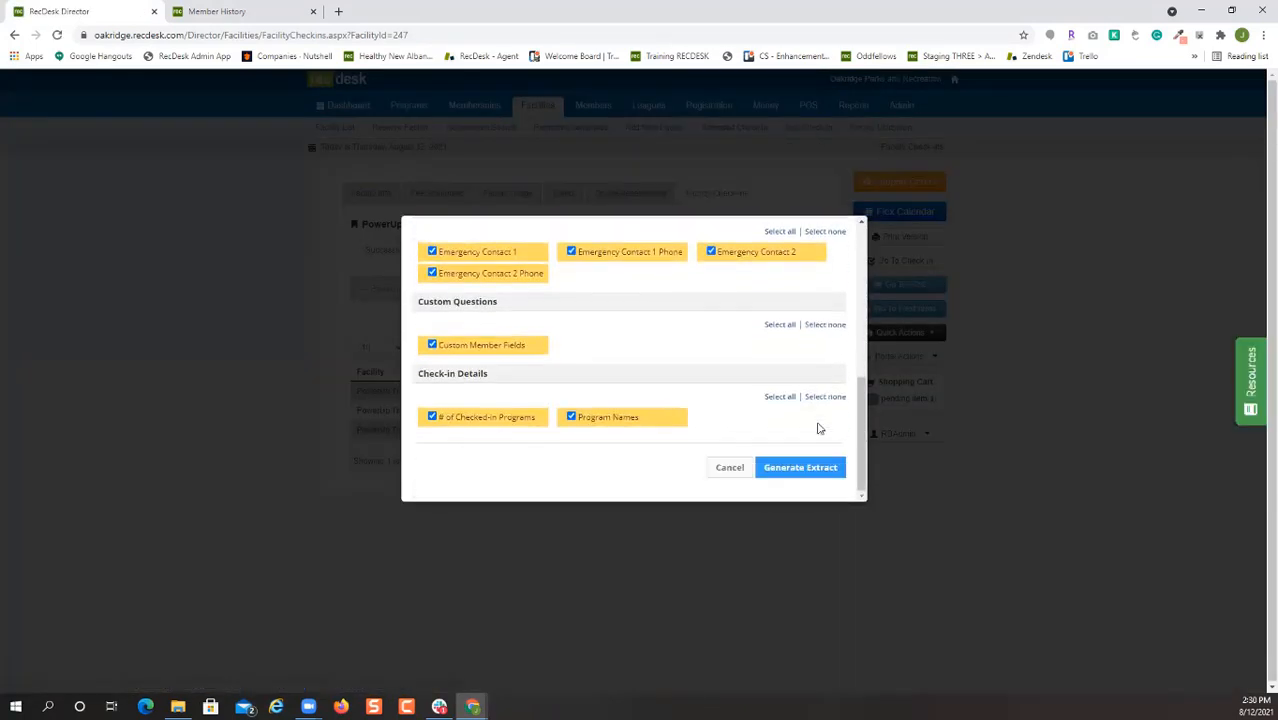
{"action": "left_click", "coordinate": [729, 467]}
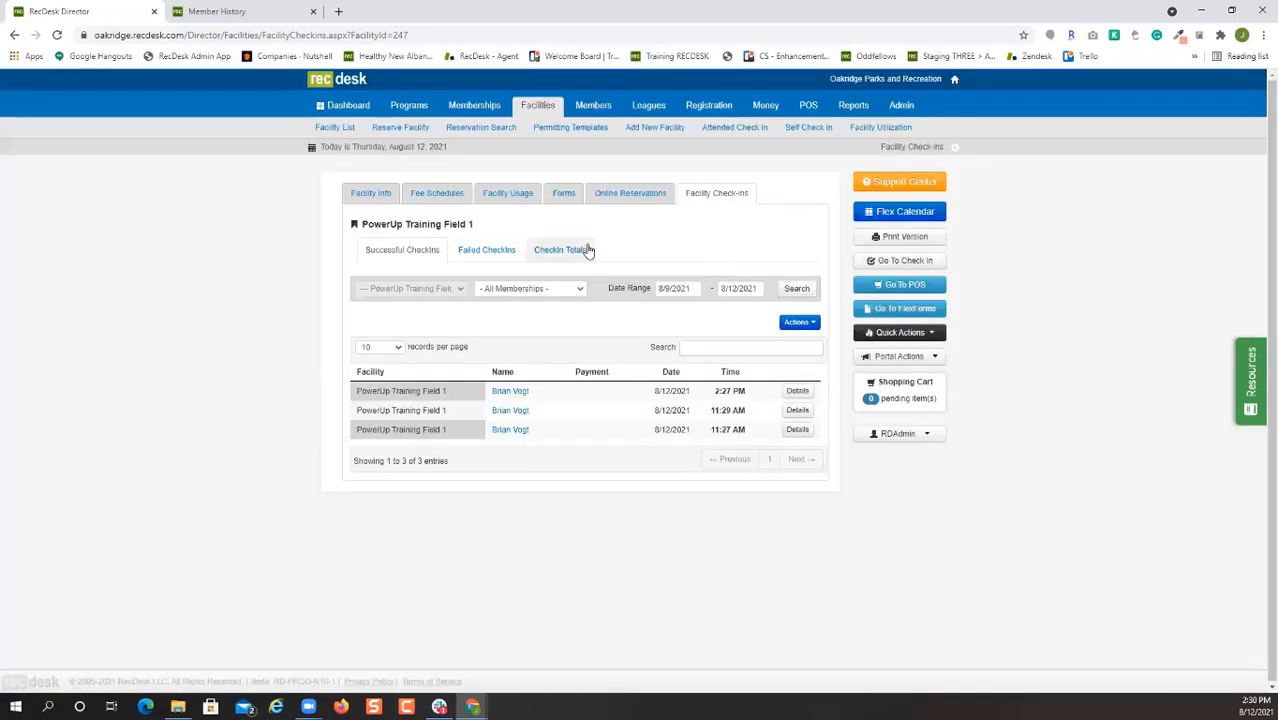
{"action": "left_click", "coordinate": [580, 255]}
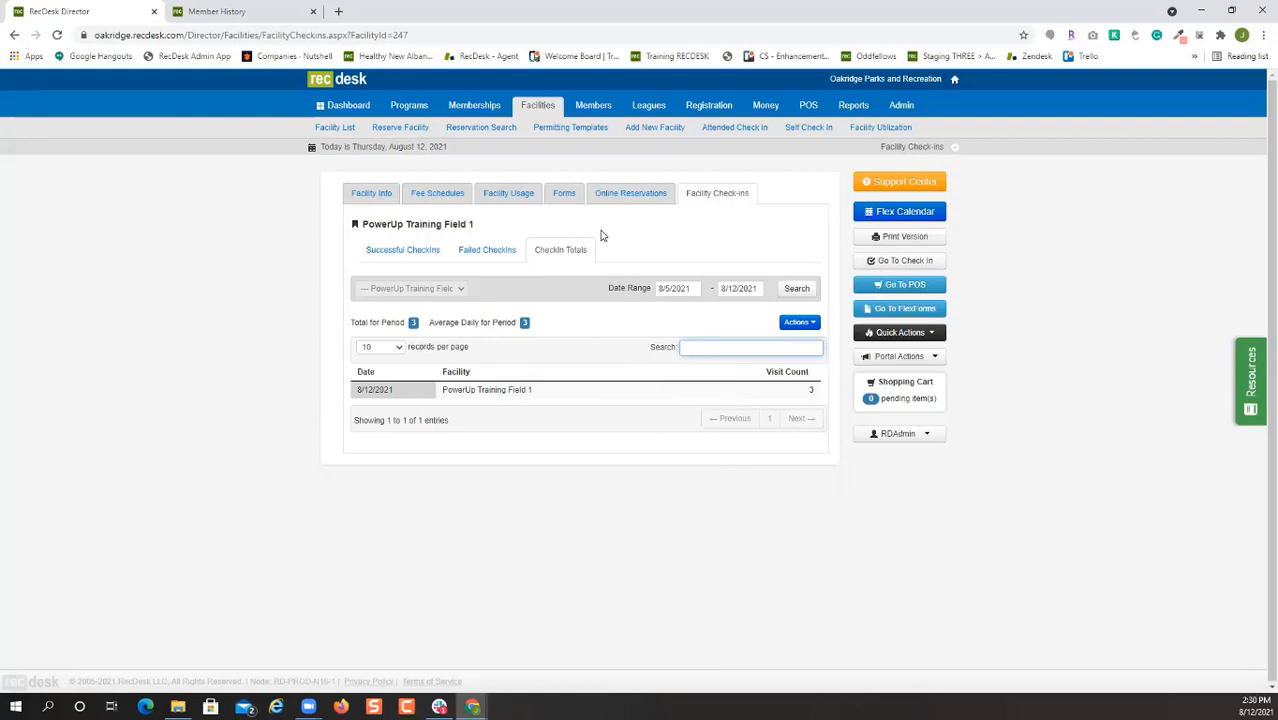
Open the roster of the 8/23/2021 After School Programming Week 1 program, then go to Reports.
{"action": "left_click", "coordinate": [410, 106]}
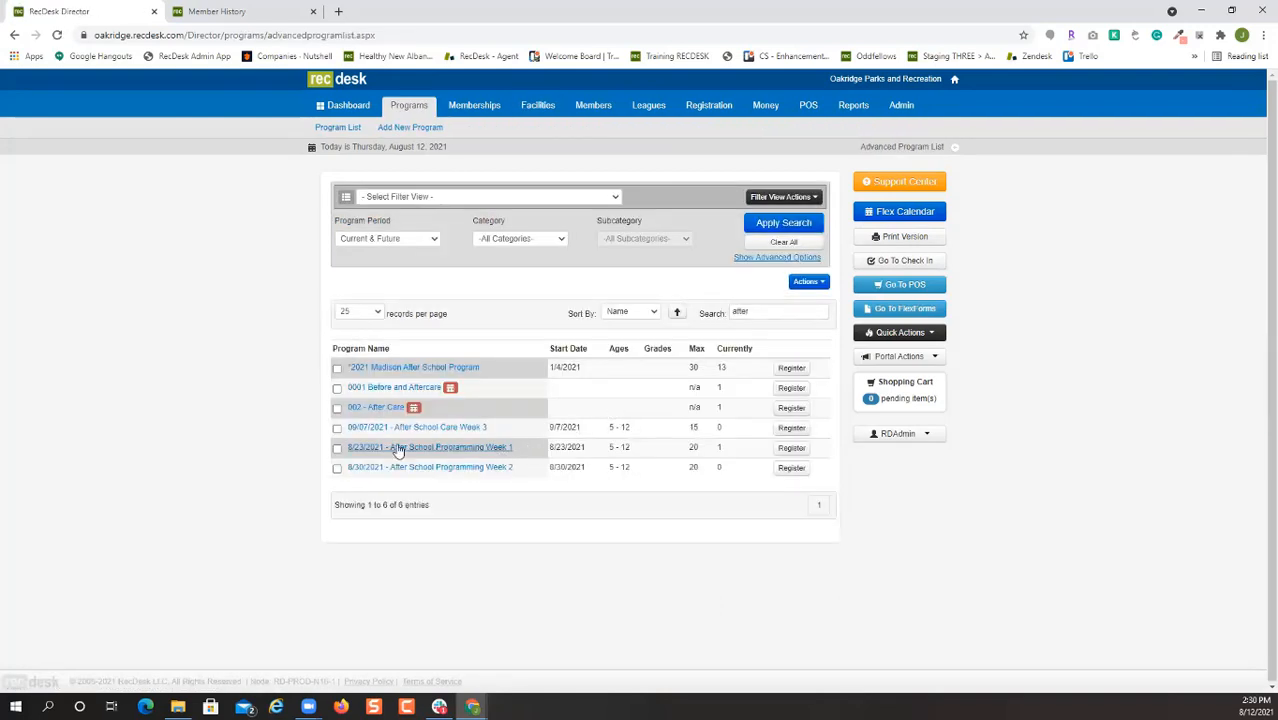
{"action": "left_click", "coordinate": [459, 450]}
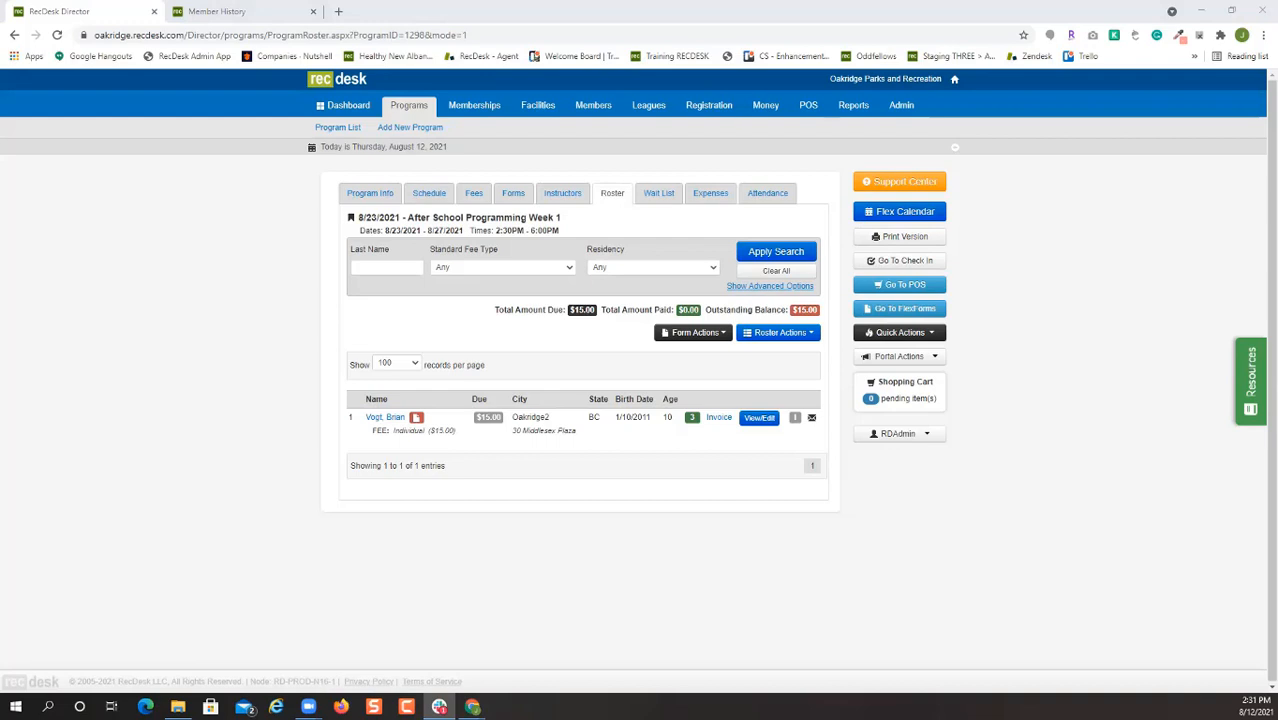
{"action": "left_click", "coordinate": [257, 222]}
{"action": "left_click", "coordinate": [855, 107]}
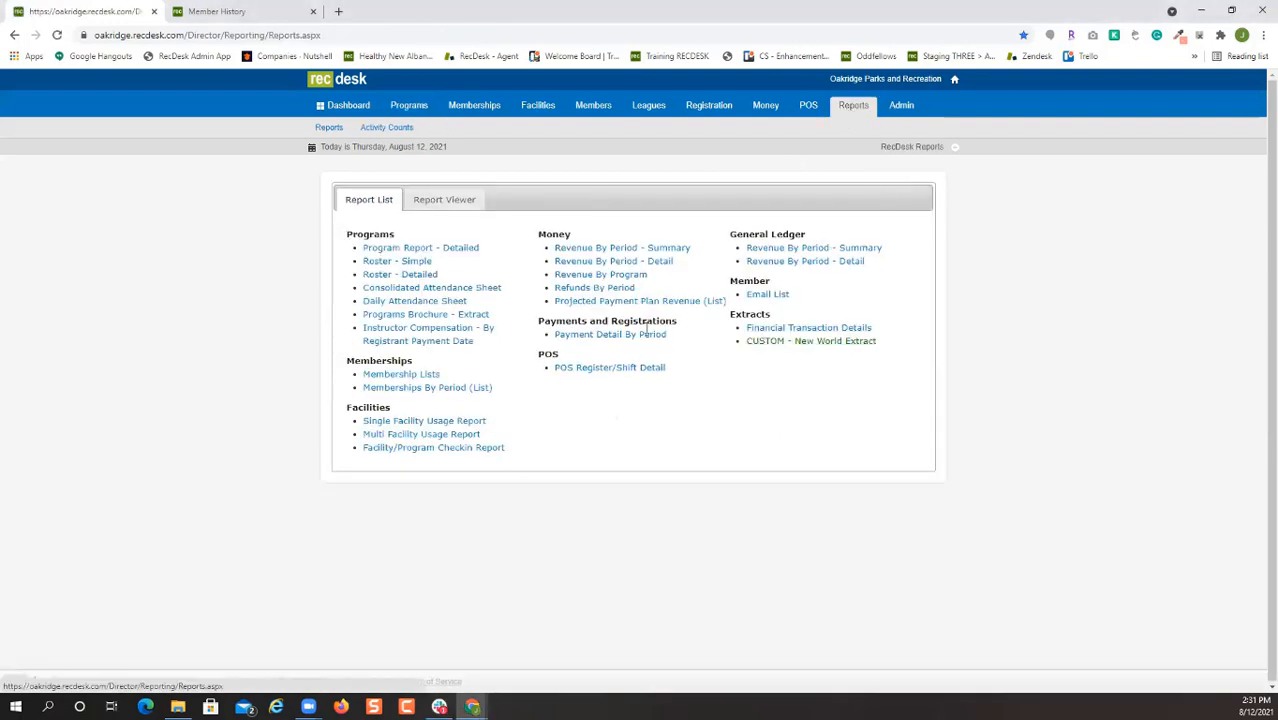
Generate the detailed Facility/Program Checkin report for PowerUp Training Field 1 for 08/12/2021 to 08/12/2021.
{"action": "left_click", "coordinate": [478, 450]}
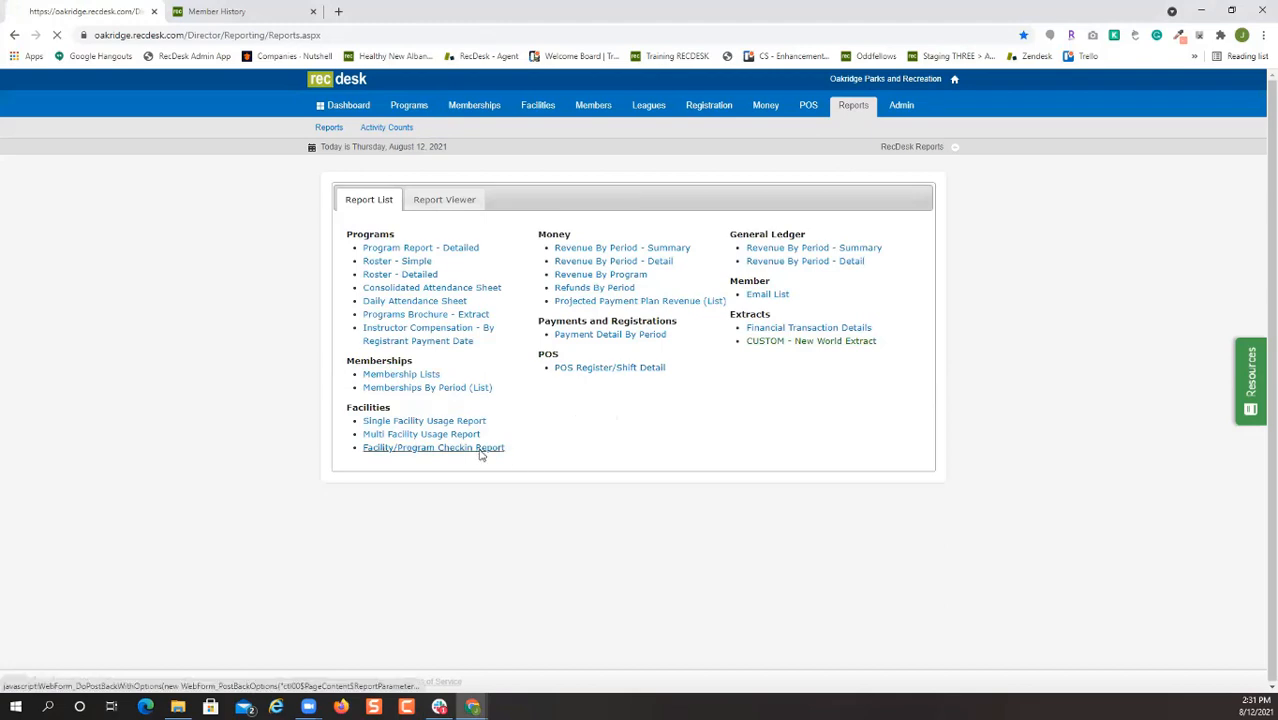
{"action": "left_click", "coordinate": [536, 254]}
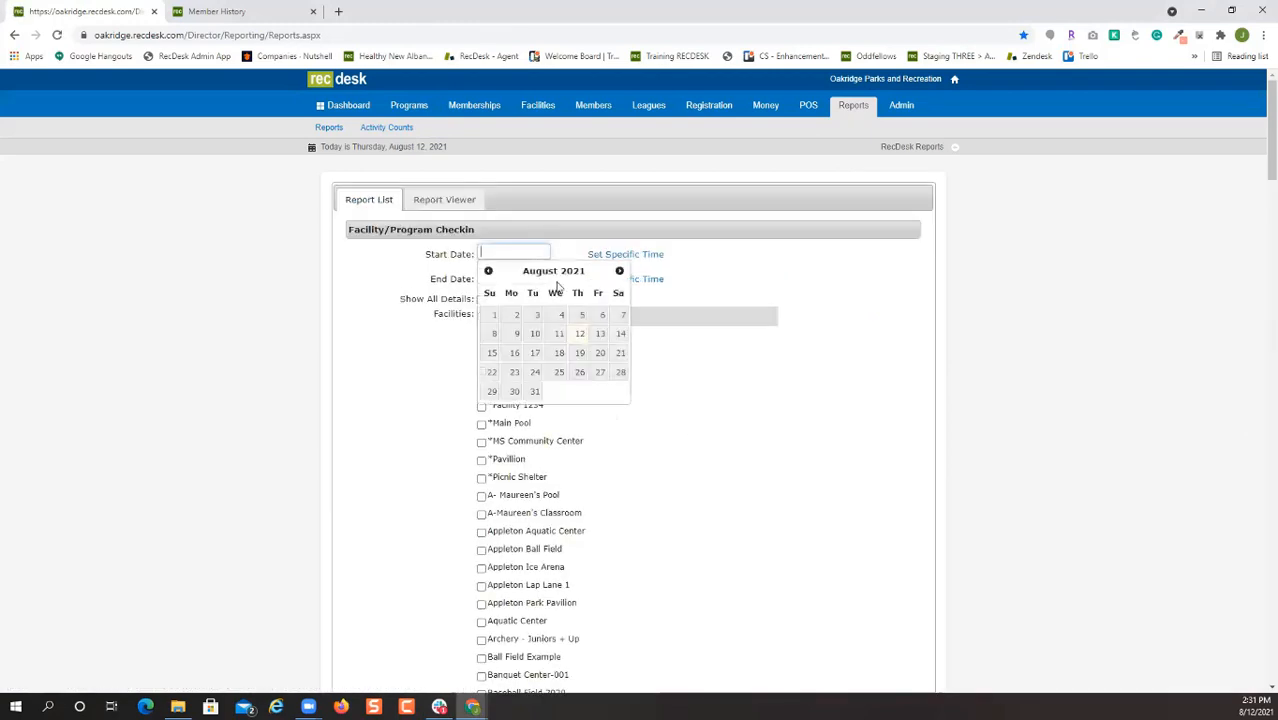
{"action": "left_click", "coordinate": [581, 336]}
{"action": "left_click", "coordinate": [540, 278]}
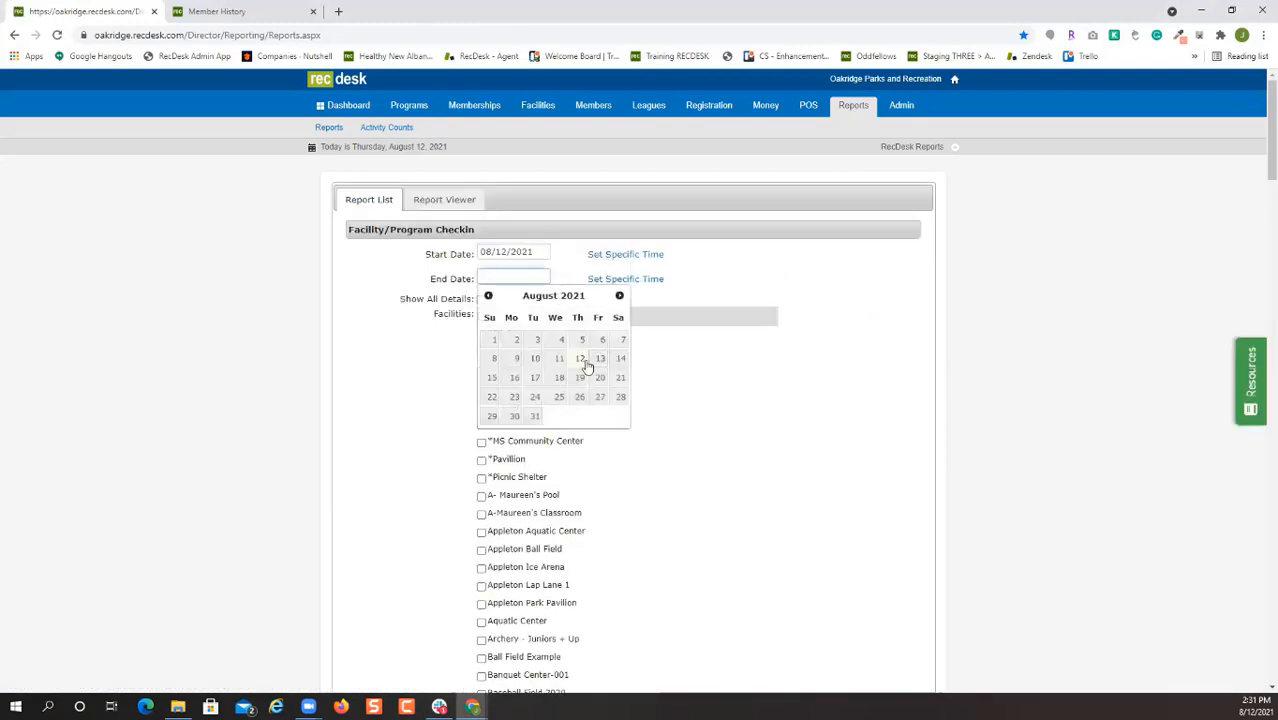
{"action": "left_click", "coordinate": [580, 358]}
{"action": "left_click", "coordinate": [481, 299]}
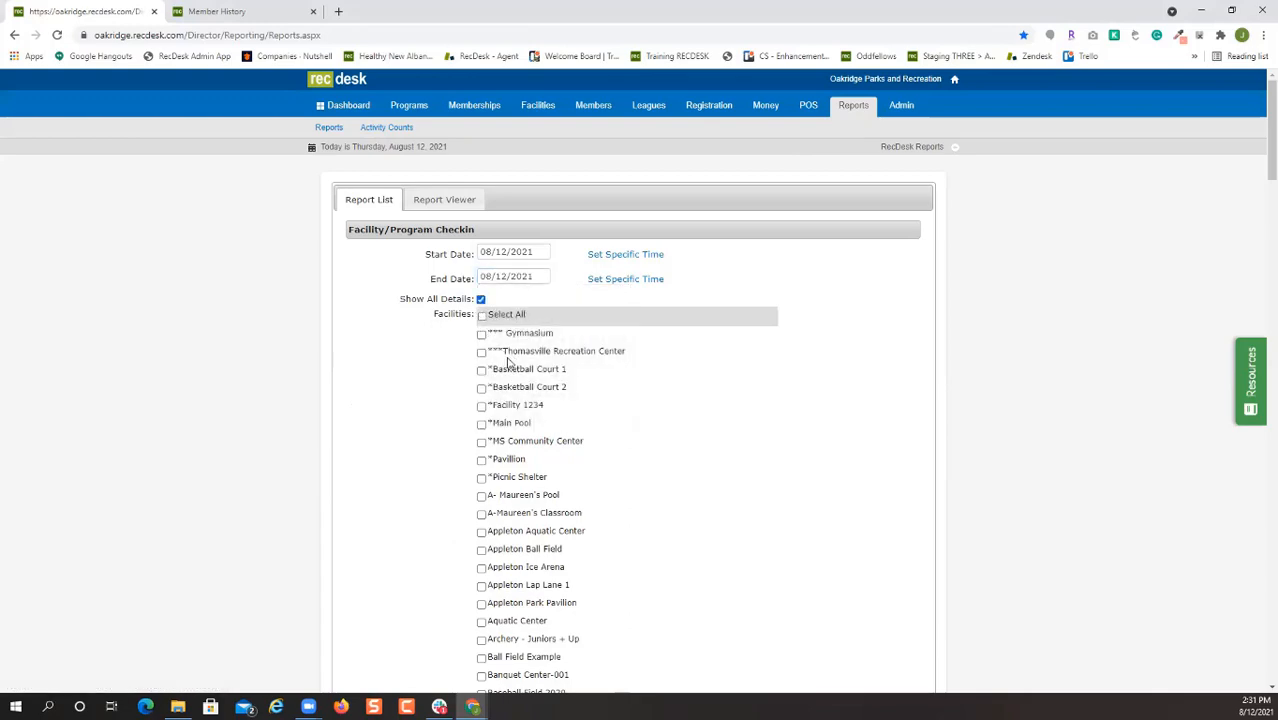
{"action": "scroll", "coordinate": [551, 460], "scroll_direction": "down", "scroll_amount": 12}
{"action": "scroll", "coordinate": [551, 470], "scroll_direction": "down", "scroll_amount": 15}
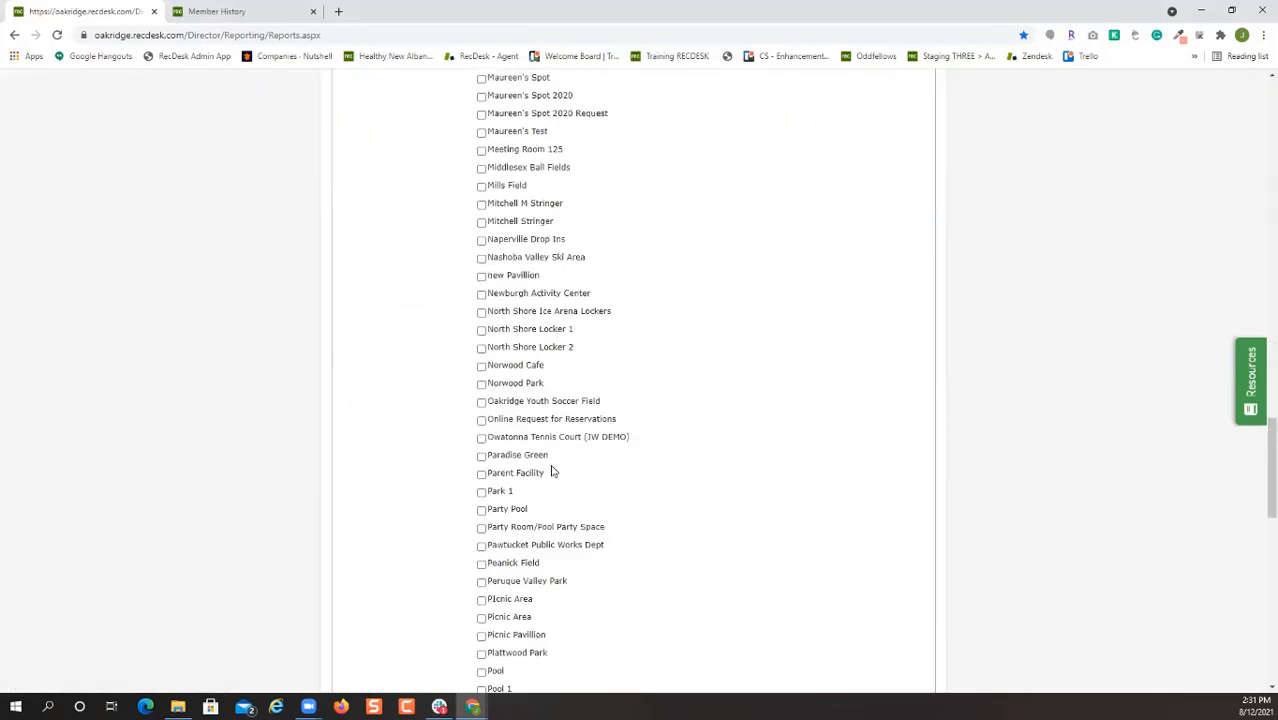
{"action": "left_click", "coordinate": [573, 474]}
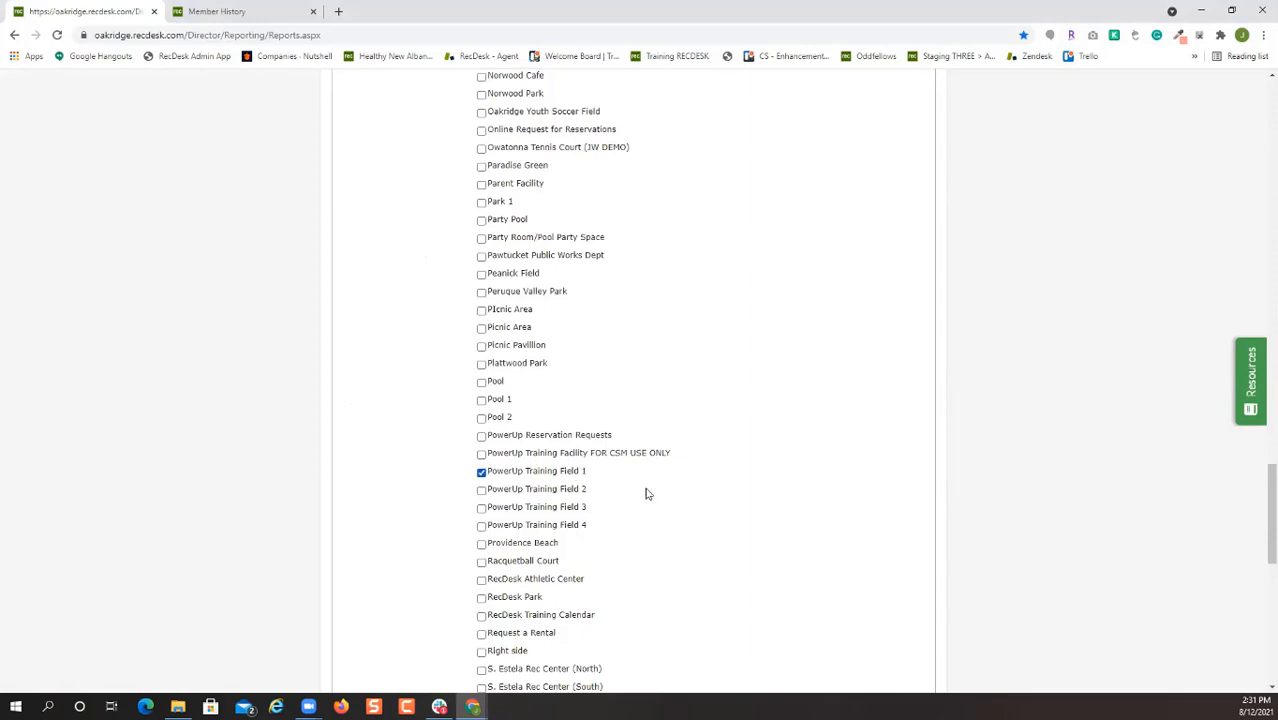
{"action": "scroll", "coordinate": [645, 486], "scroll_direction": "down", "scroll_amount": 10}
{"action": "left_click", "coordinate": [622, 626]}
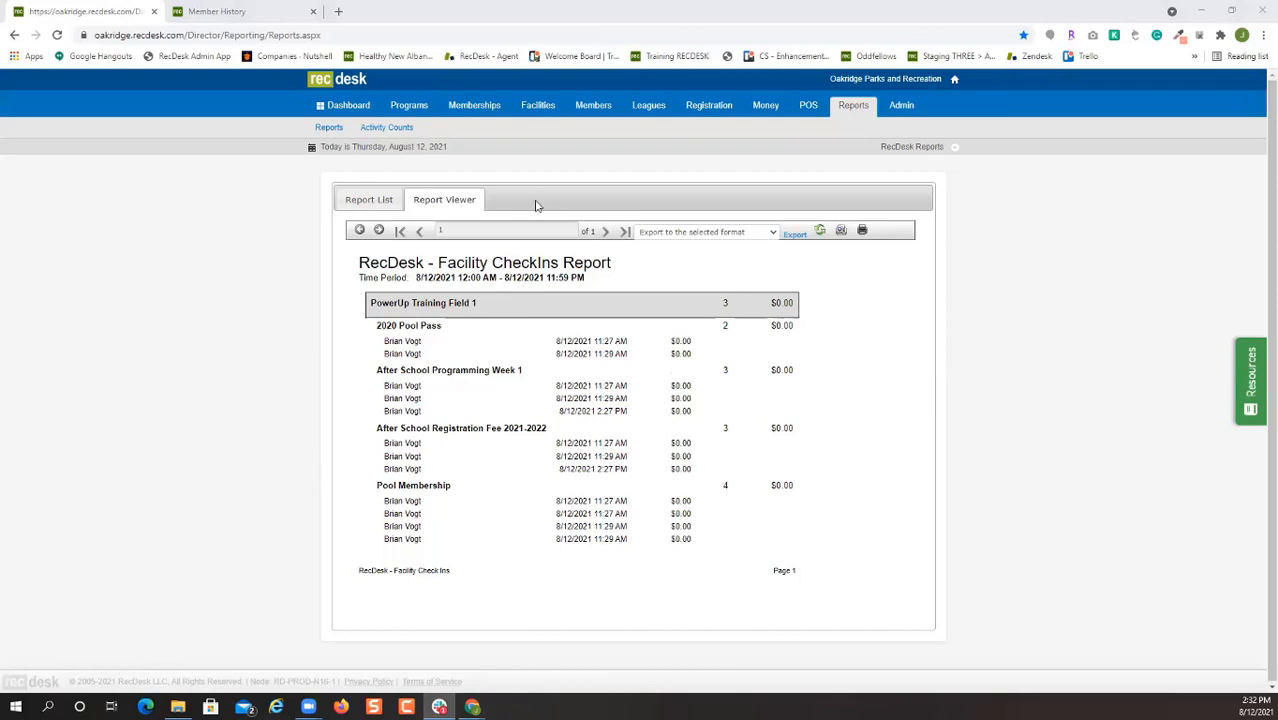
{"action": "left_click", "coordinate": [329, 127]}
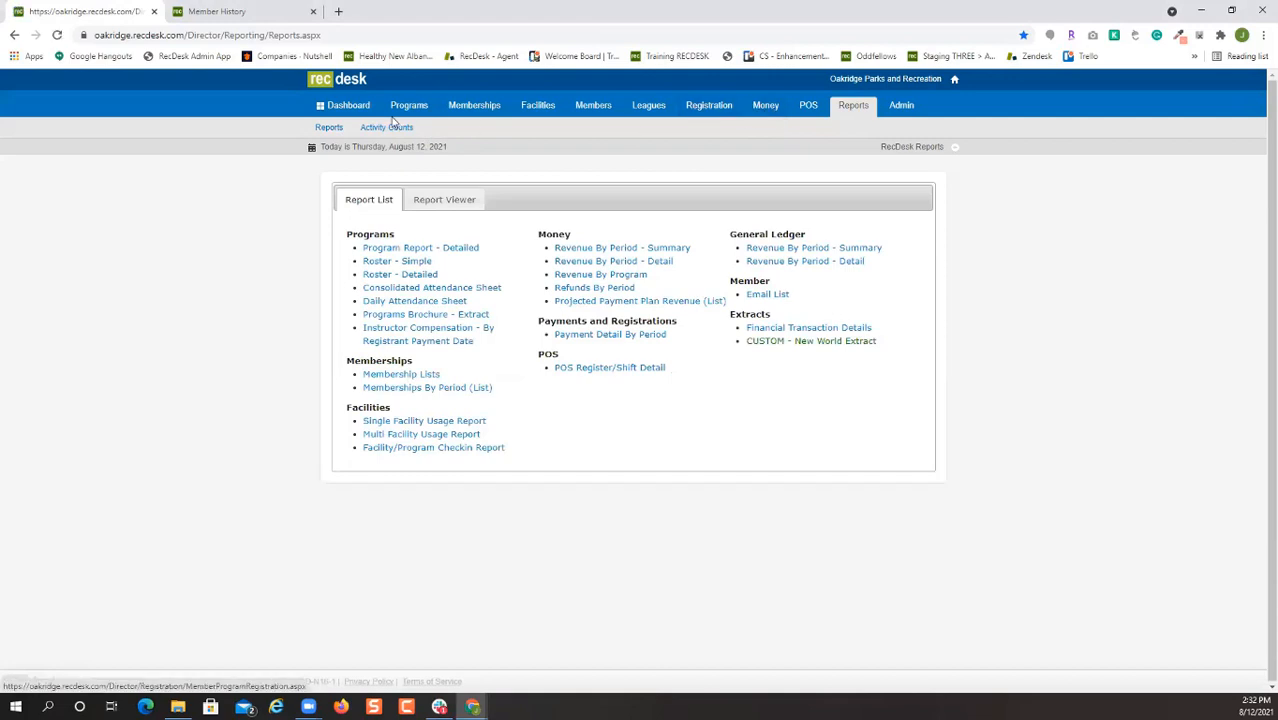
Search members for 'vog' and open the first result's profile.
{"action": "left_click", "coordinate": [600, 112]}
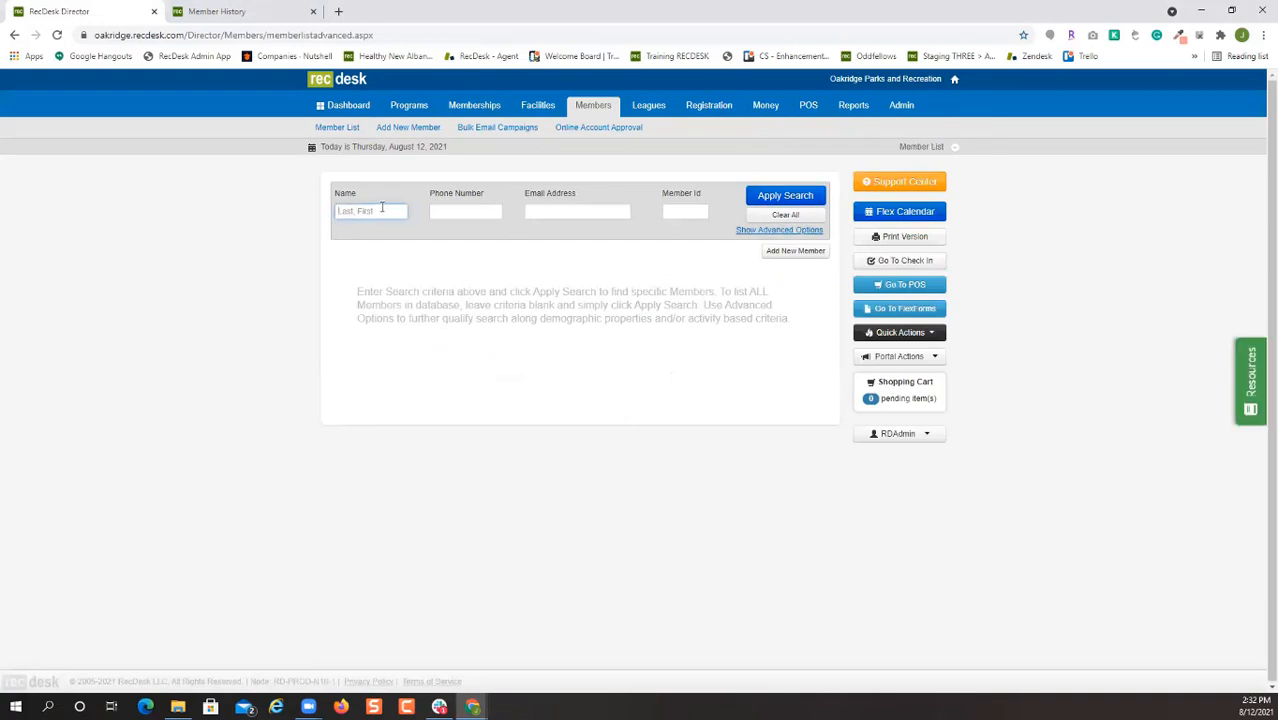
{"action": "type", "text": "vogt"}
{"action": "key", "text": "Return"}
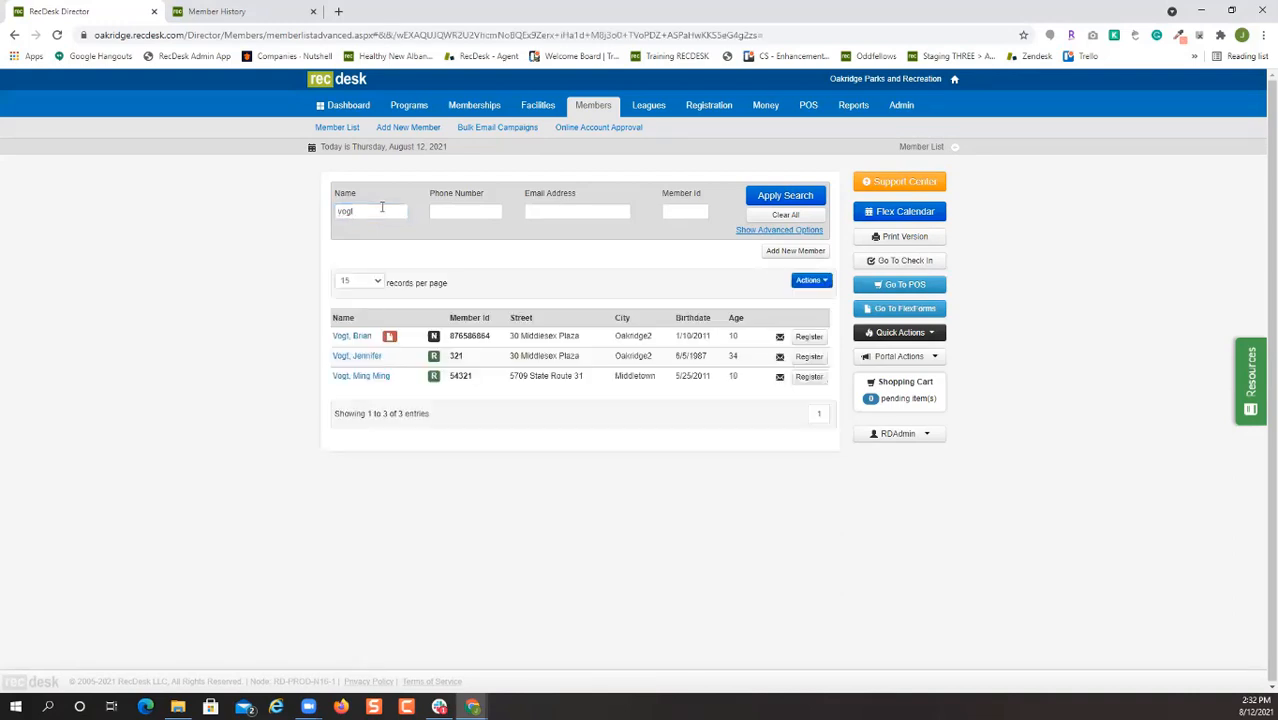
{"action": "left_click", "coordinate": [348, 337]}
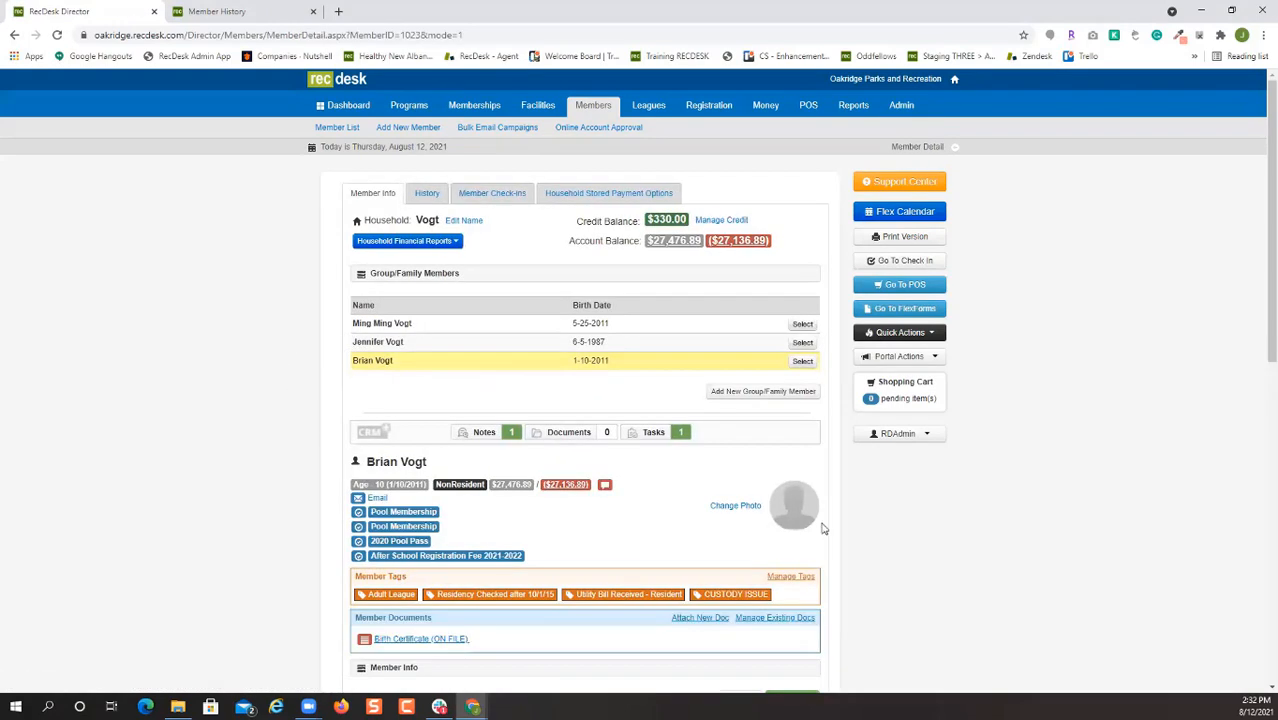
Edit the member's profile and save it unchanged.
{"action": "scroll", "coordinate": [685, 515], "scroll_direction": "down", "scroll_amount": 2}
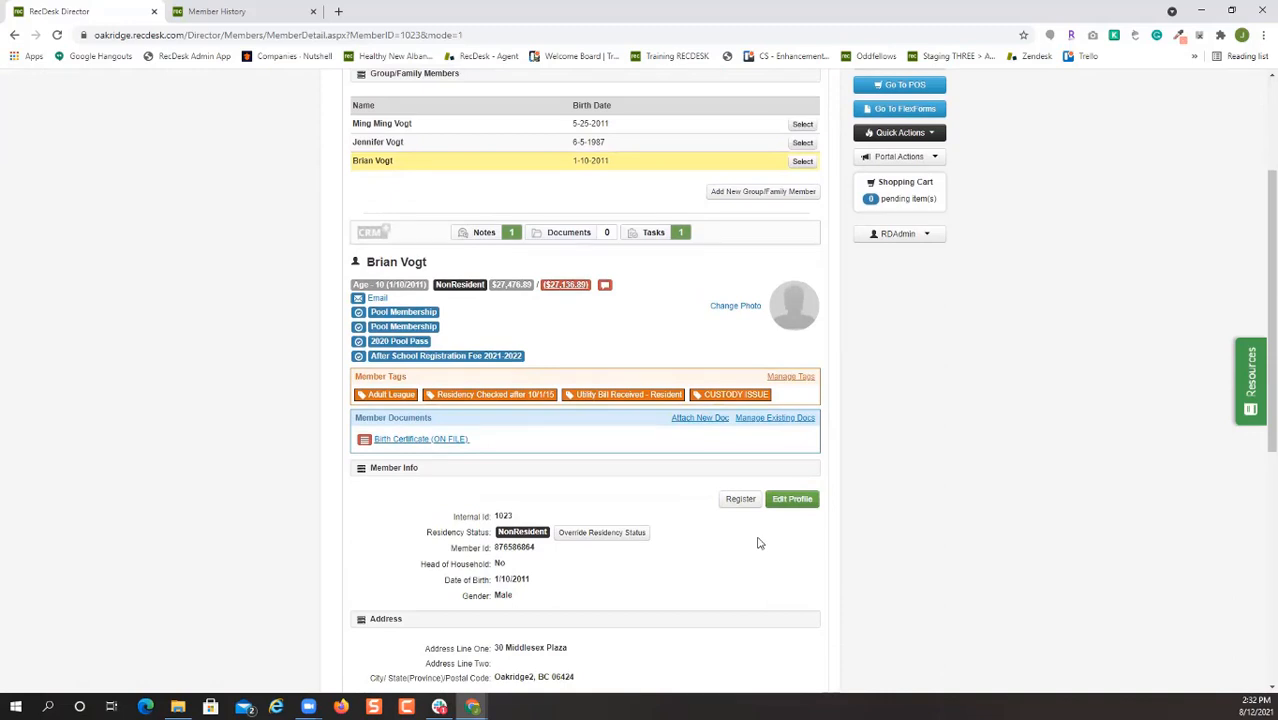
{"action": "scroll", "coordinate": [981, 337], "scroll_direction": "up", "scroll_amount": 2}
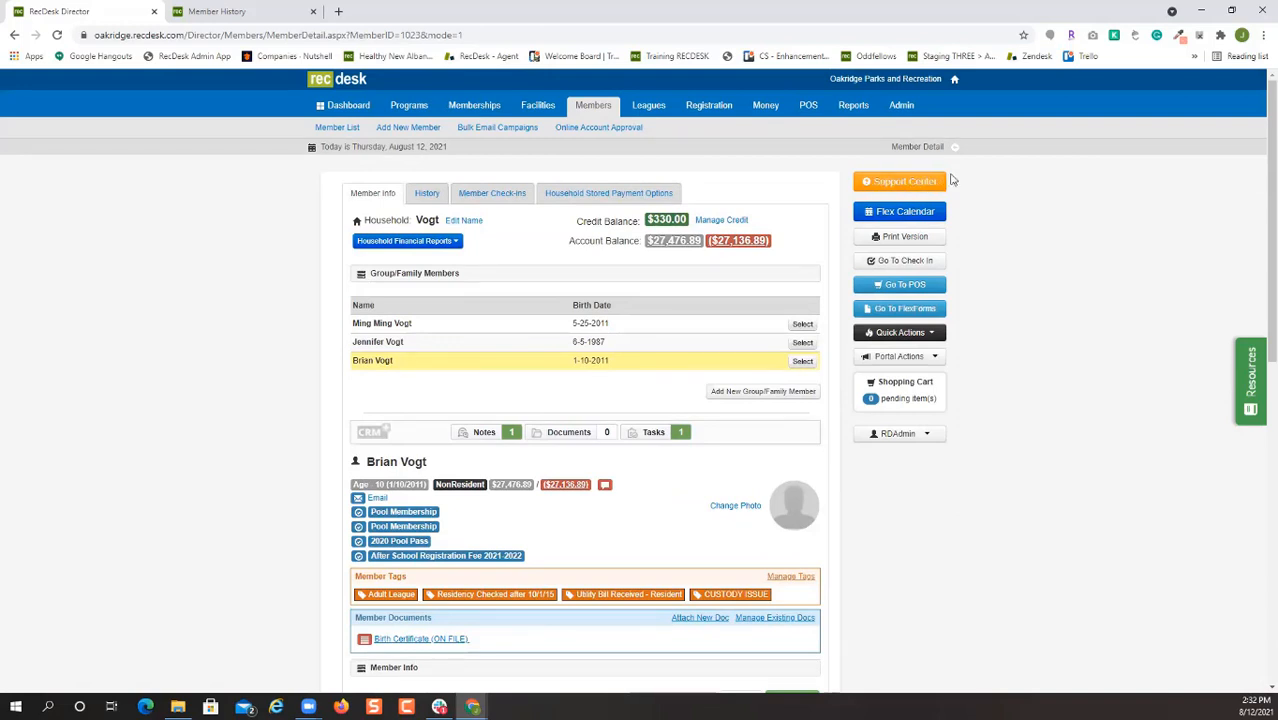
{"action": "scroll", "coordinate": [993, 419], "scroll_direction": "down", "scroll_amount": 3}
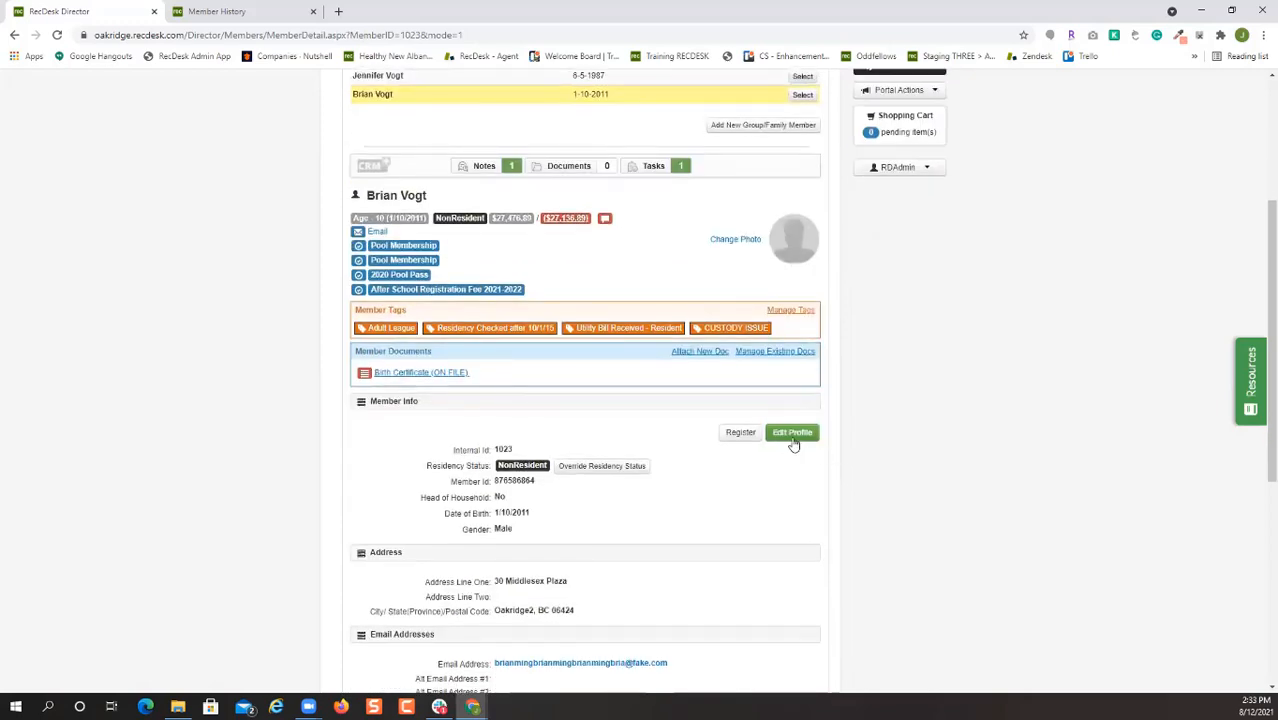
{"action": "left_click", "coordinate": [792, 433]}
{"action": "left_click", "coordinate": [551, 326]}
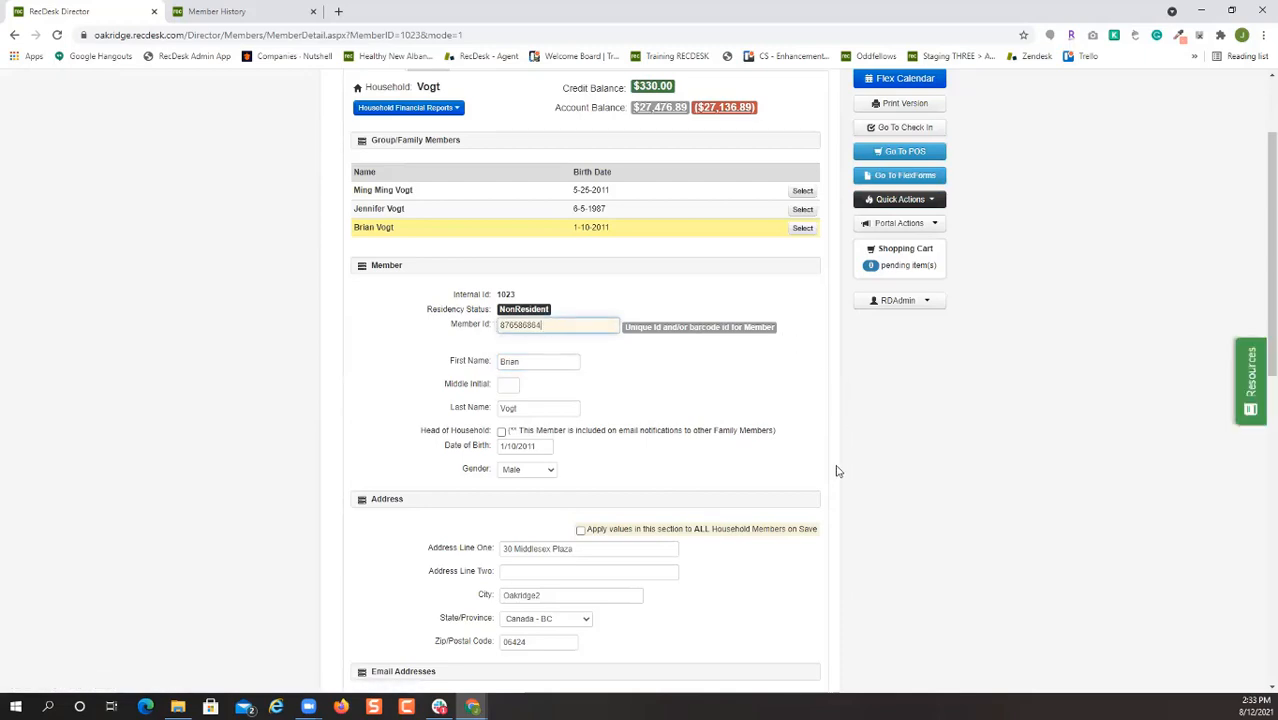
{"action": "scroll", "coordinate": [812, 497], "scroll_direction": "down", "scroll_amount": 8}
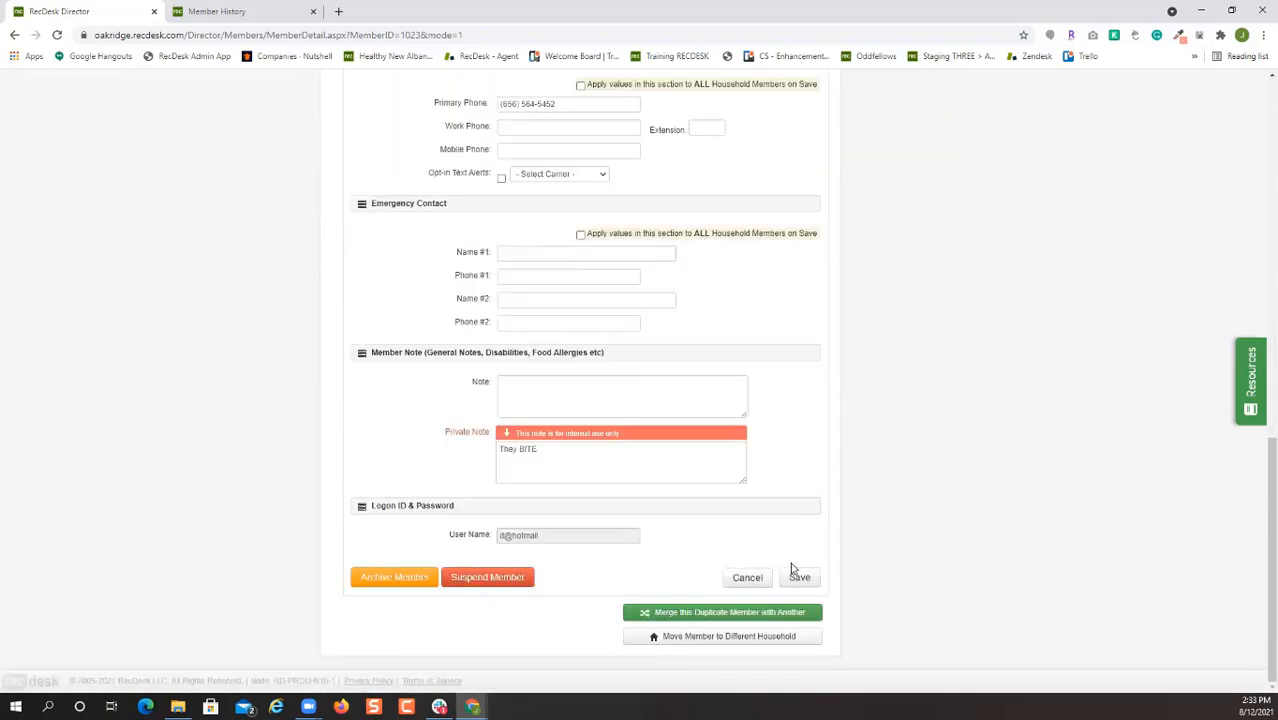
{"action": "left_click", "coordinate": [800, 579]}
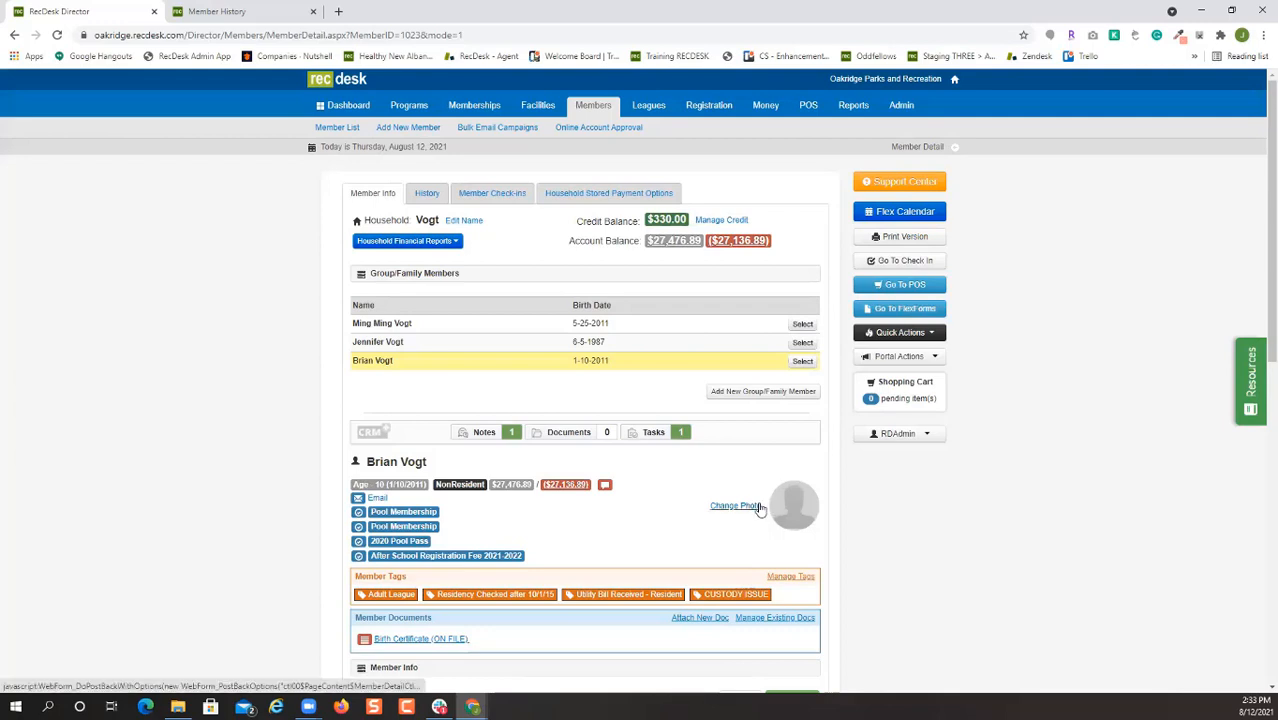
{"action": "left_click", "coordinate": [759, 507]}
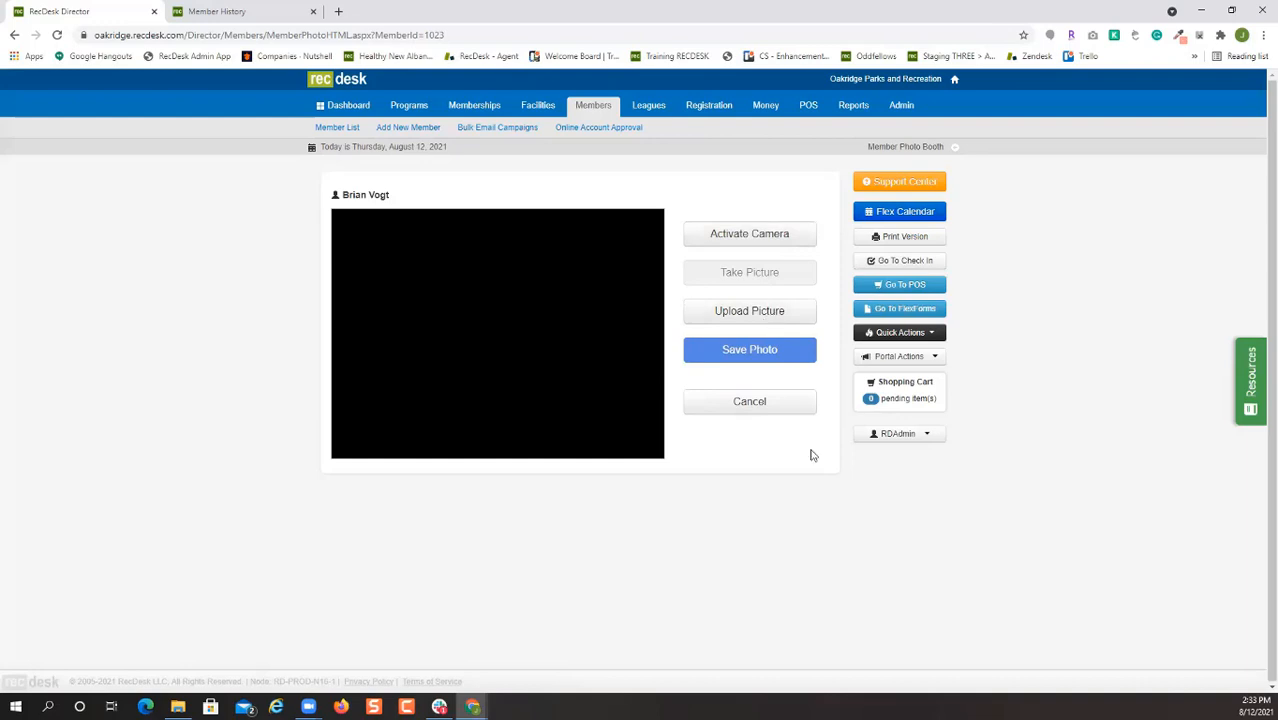
{"action": "left_click", "coordinate": [785, 408]}
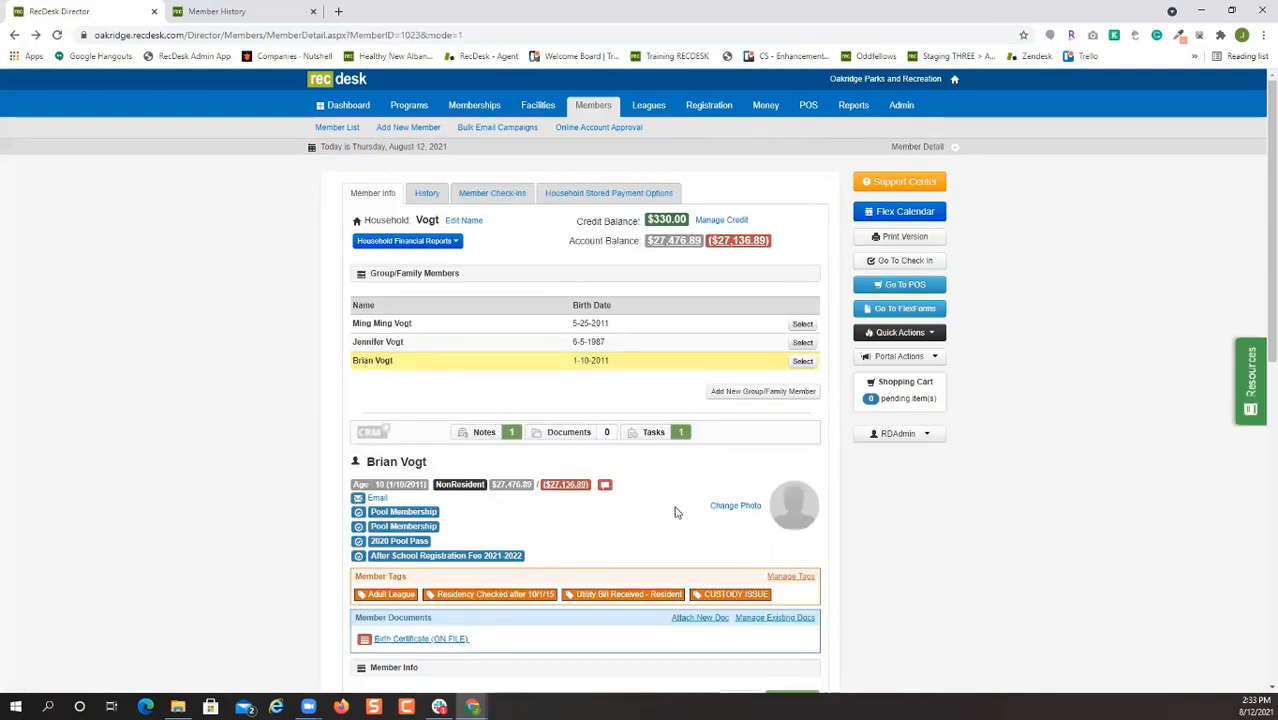
{"action": "left_click", "coordinate": [805, 342]}
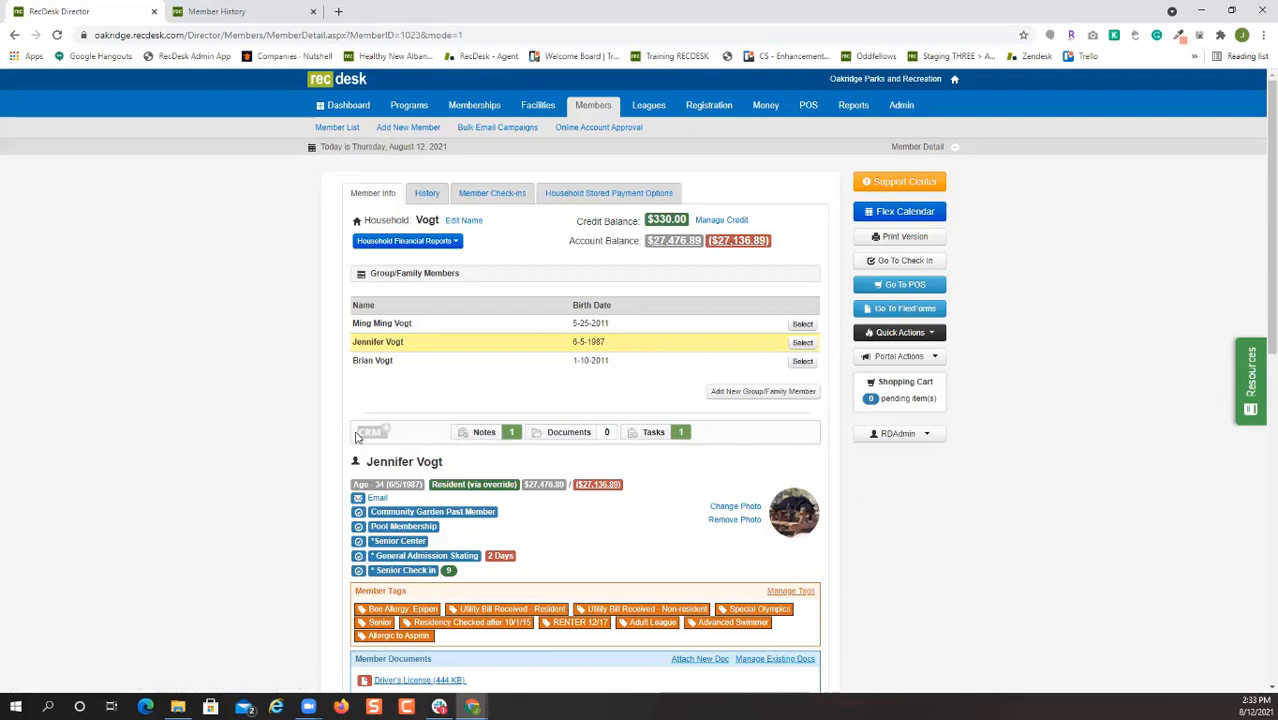
Save a CRM note mentioning a staff user: the child acted up in camp; discuss behavior with parents.
{"action": "left_click", "coordinate": [508, 437]}
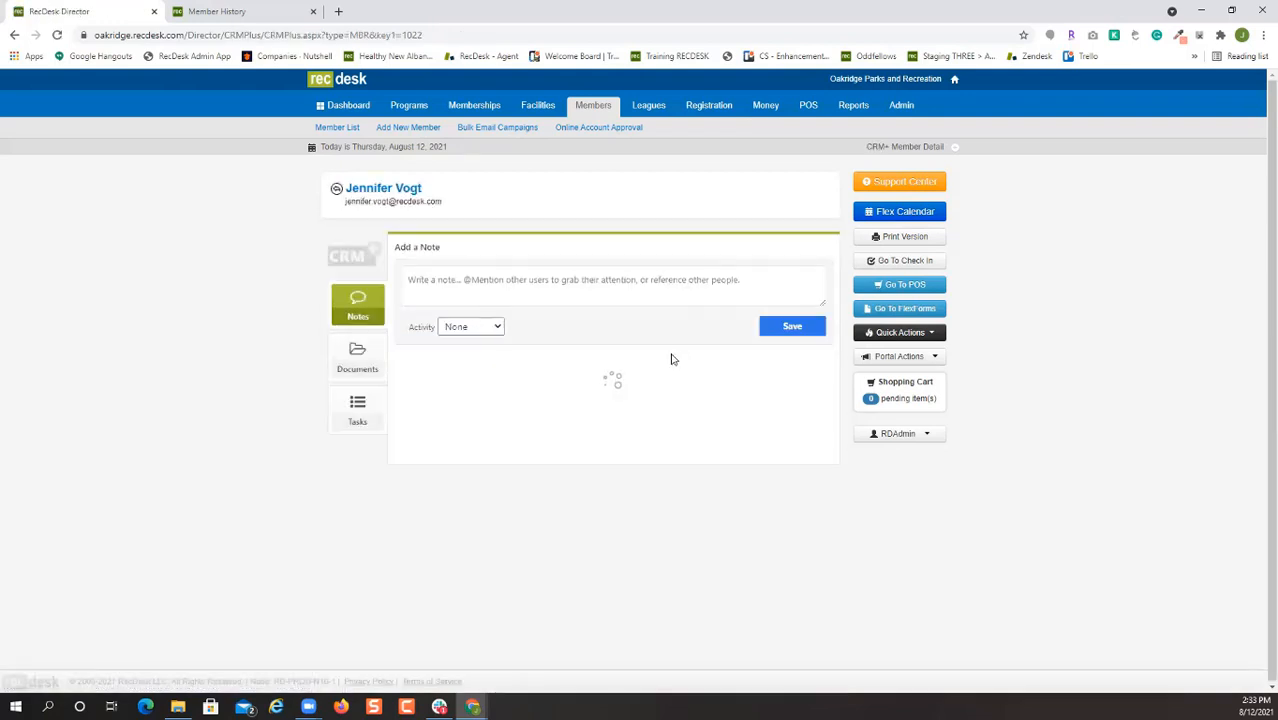
{"action": "left_click", "coordinate": [506, 286]}
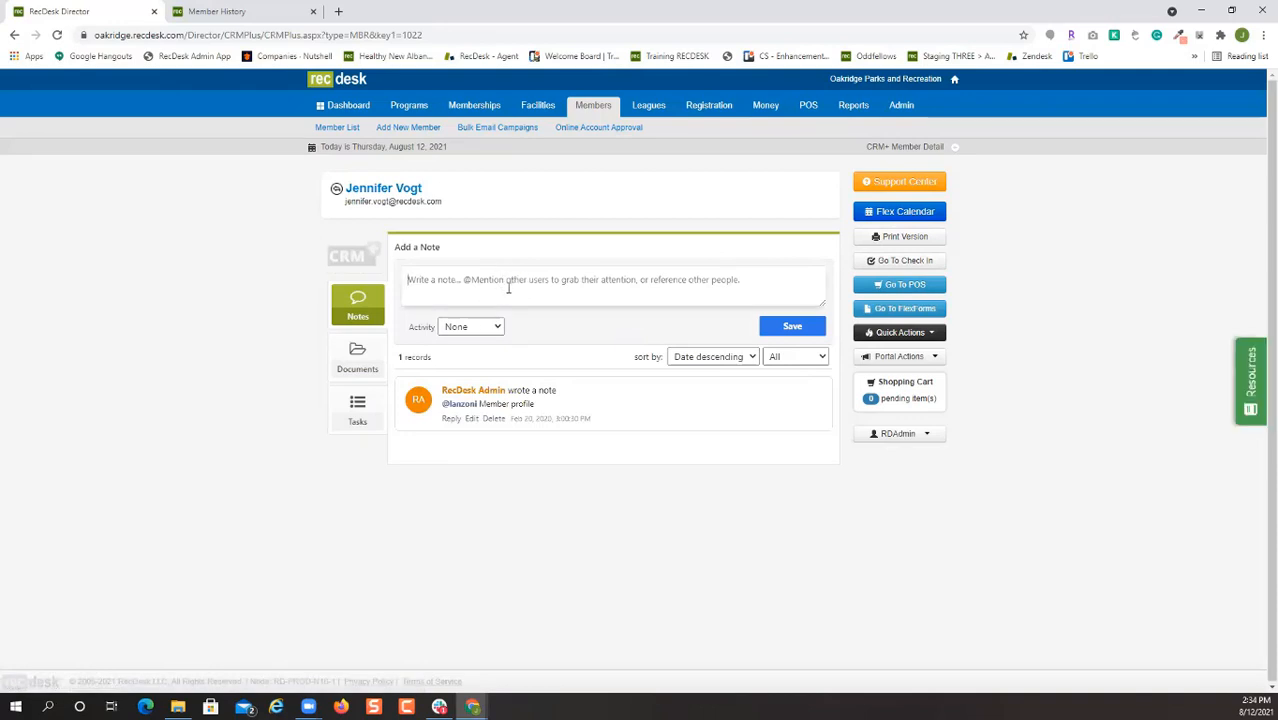
{"action": "type", "text": "@"}
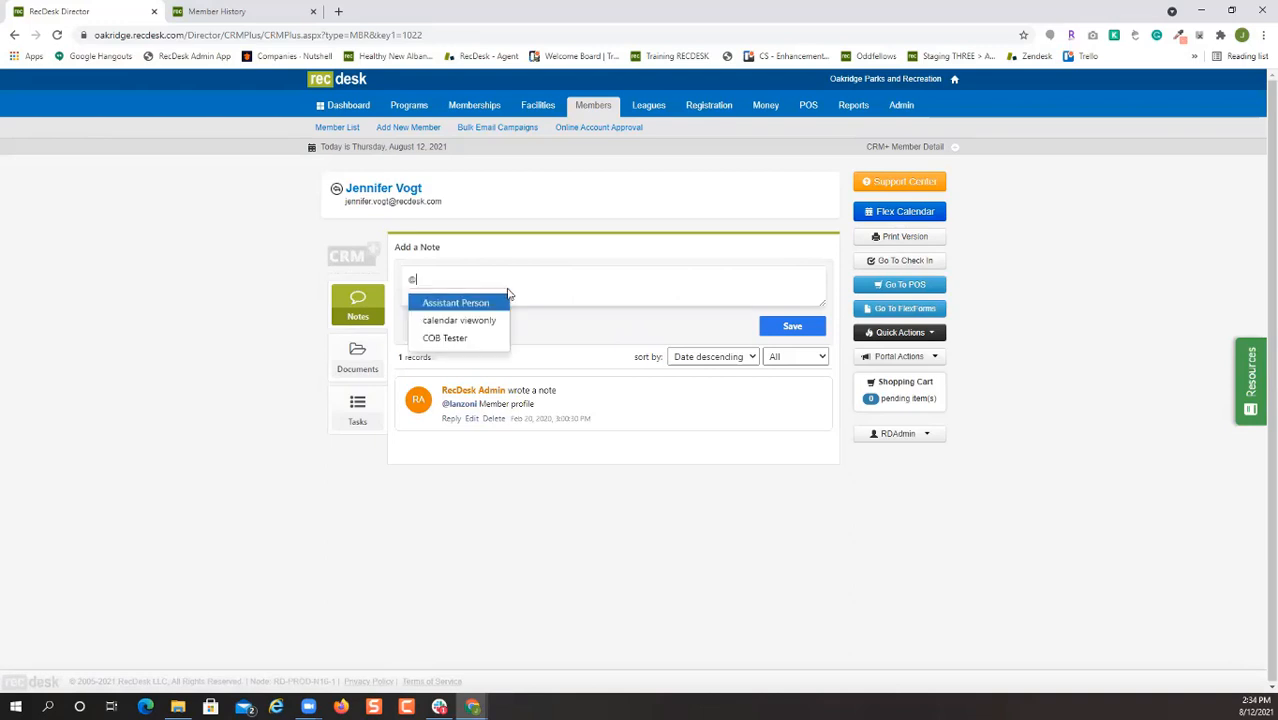
{"action": "type", "text": "ni"}
{"action": "key", "text": "Return"}
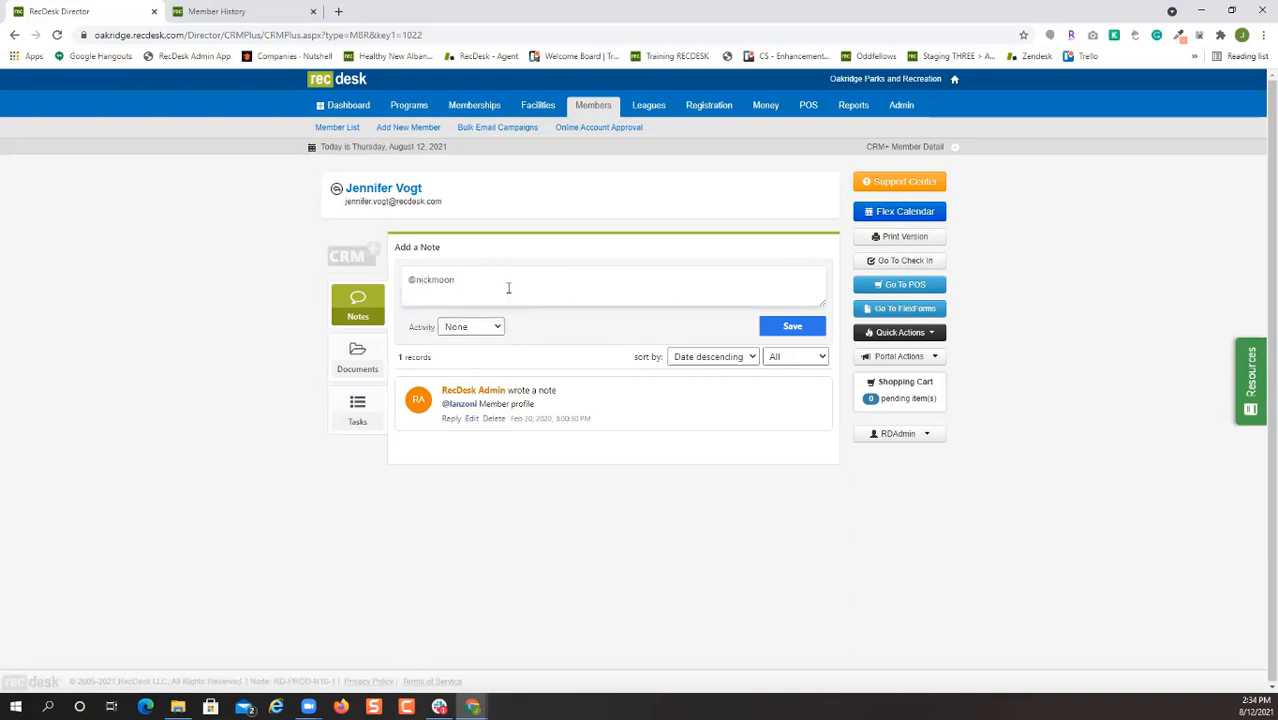
{"action": "type", "text": "Th"}
{"action": "key", "text": "BackSpace"}
{"action": "type", "text": " up in camp today"}
{"action": "type", "text": ". We need to c"}
{"action": "type", "text": "iscuss behavior issu"}
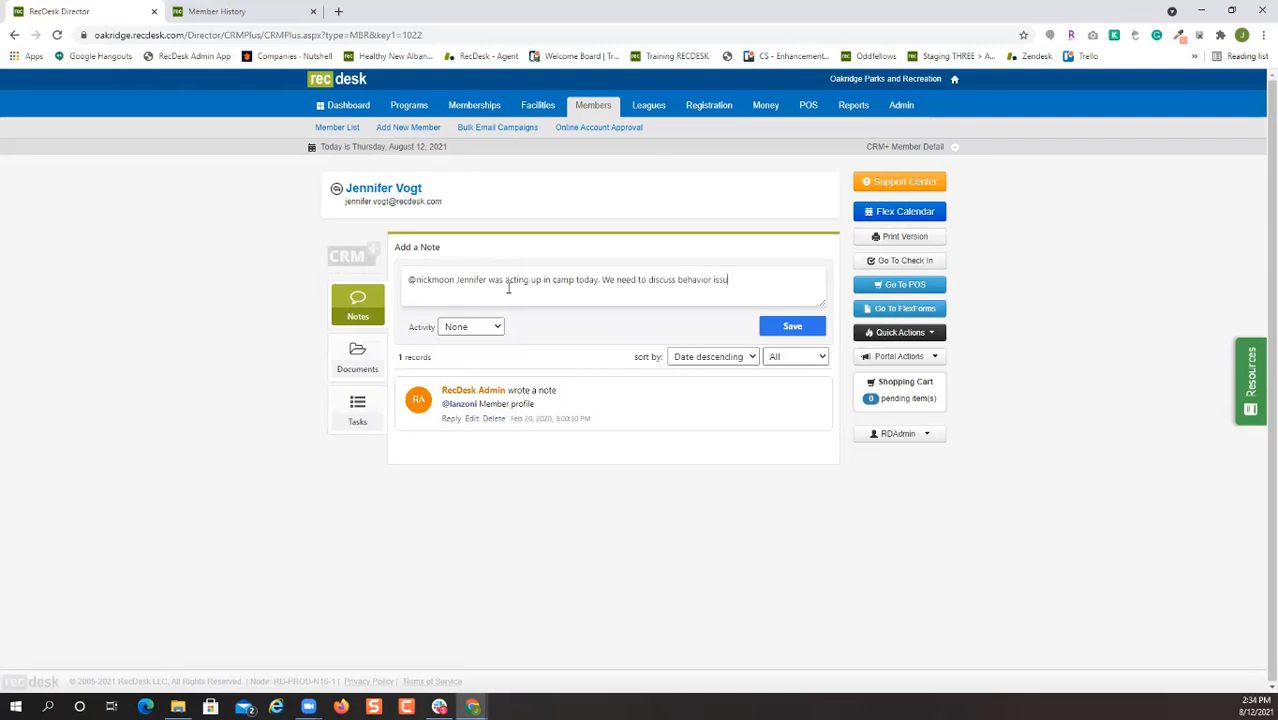
{"action": "type", "text": "es with hhe parents"}
{"action": "left_click", "coordinate": [797, 326]}
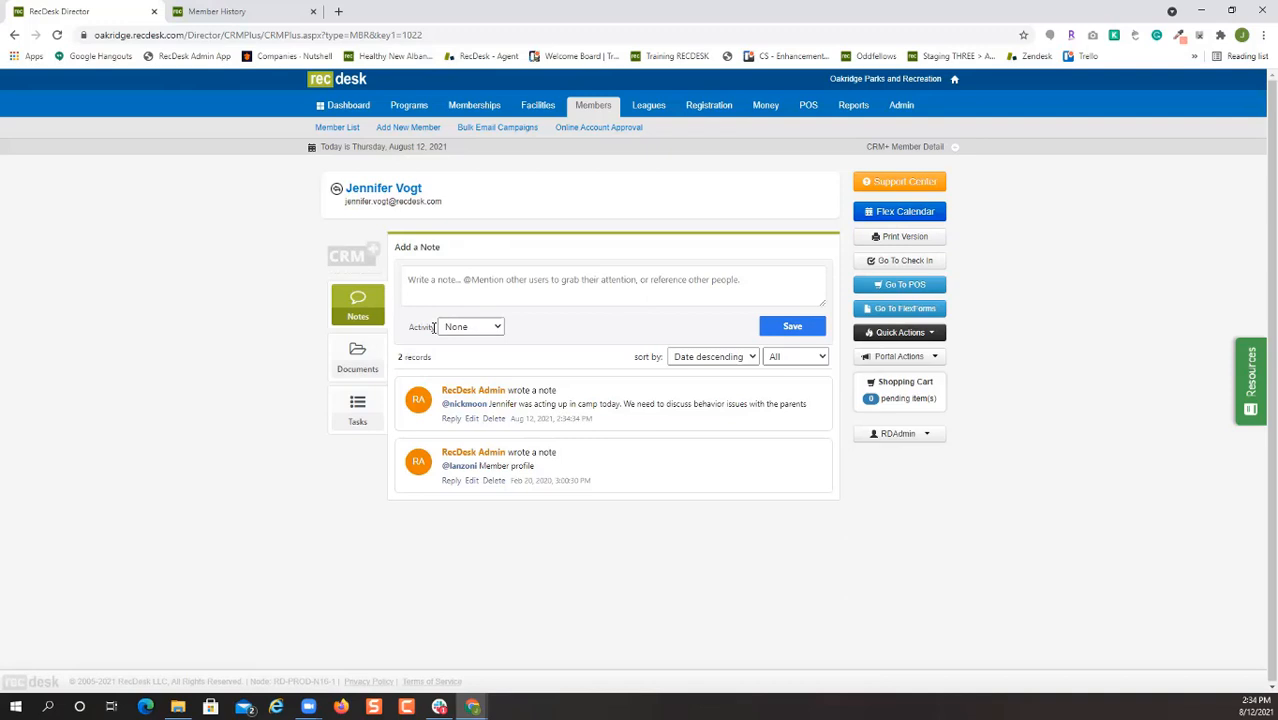
{"action": "left_click", "coordinate": [350, 366]}
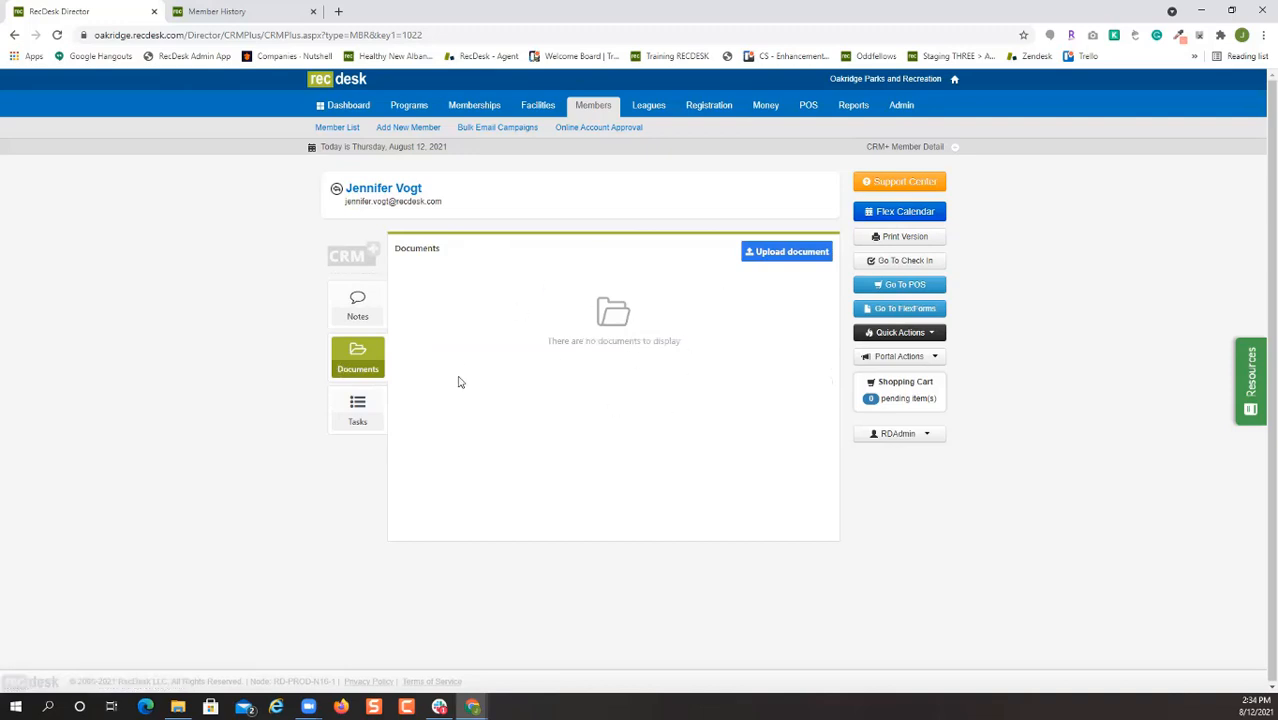
Start a new CRM task reading 'Please refund this customers payment'.
{"action": "left_click", "coordinate": [358, 421]}
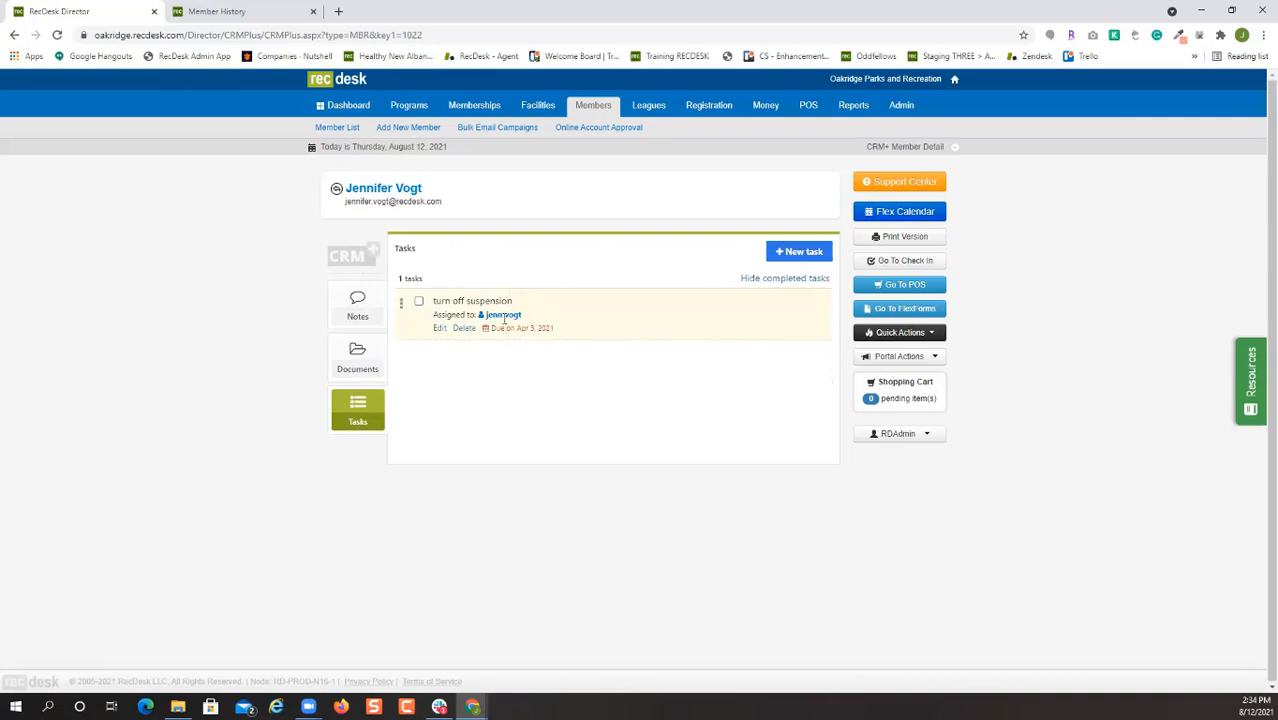
{"action": "left_click", "coordinate": [793, 262]}
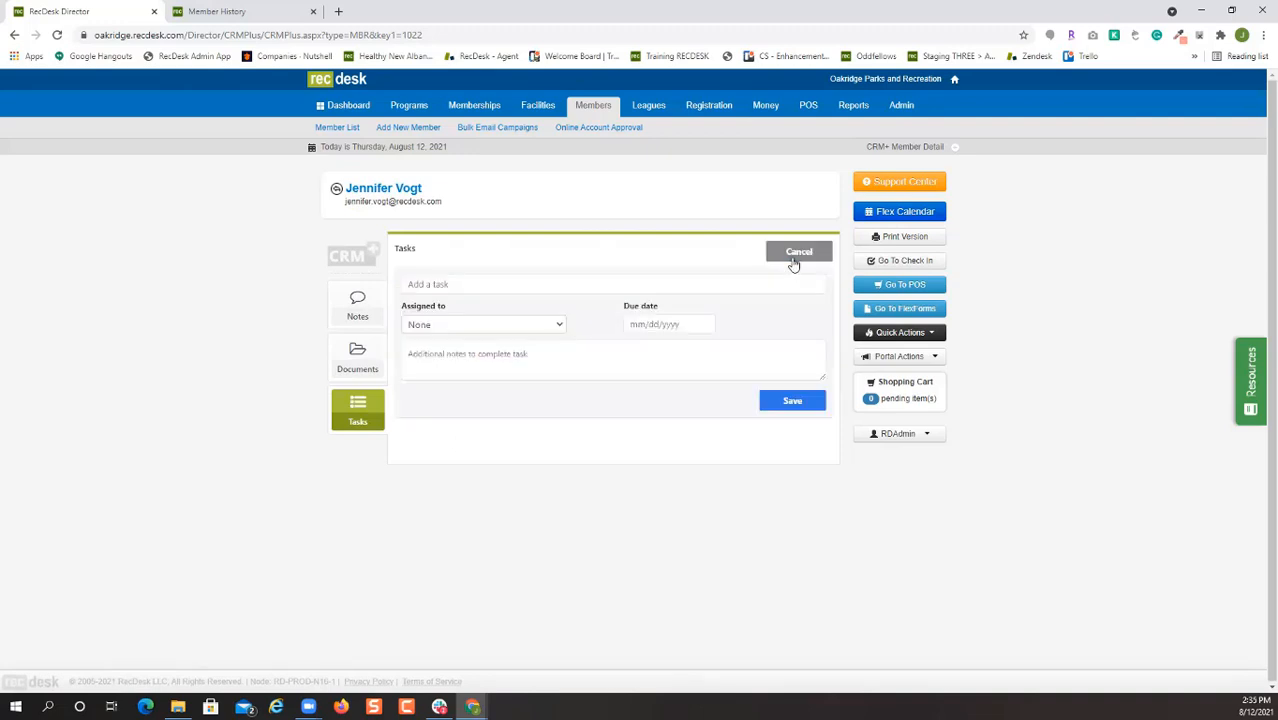
{"action": "left_click", "coordinate": [535, 287]}
{"action": "type", "text": "Please refund this customers payment"}
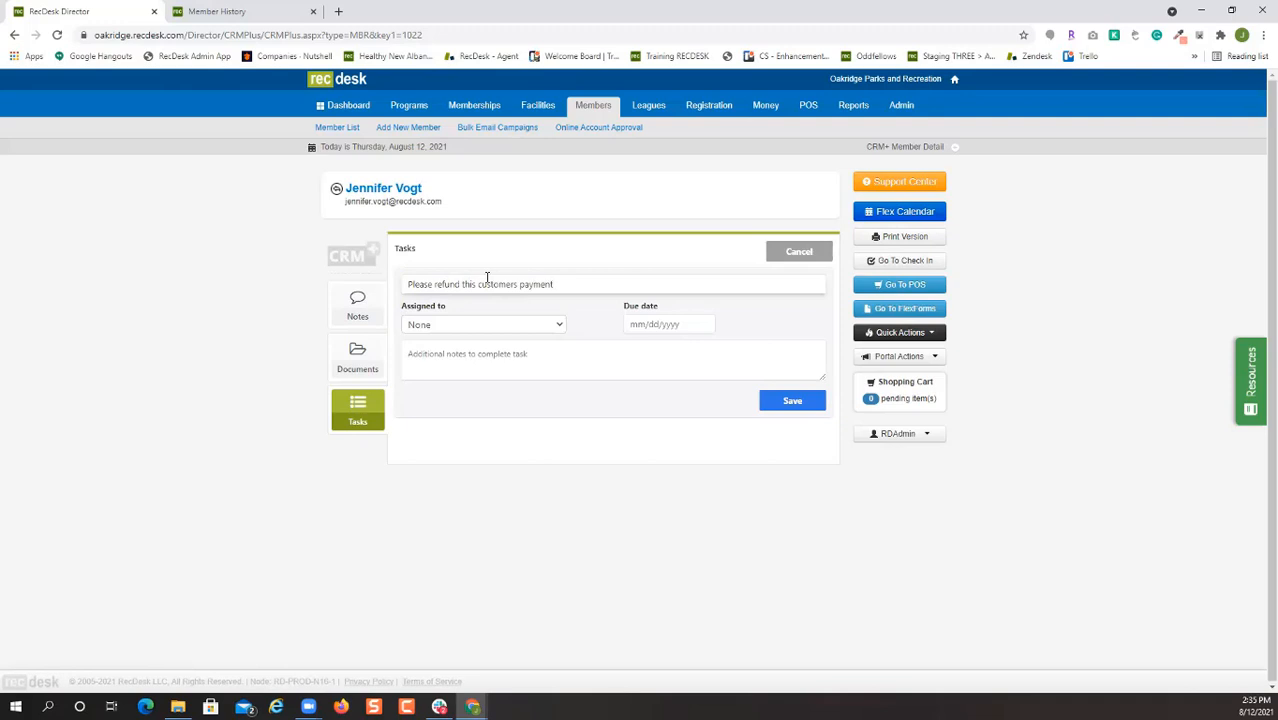
Assign the task to a staff member with email notice, due 8/13/2021, and save it.
{"action": "left_click", "coordinate": [531, 332]}
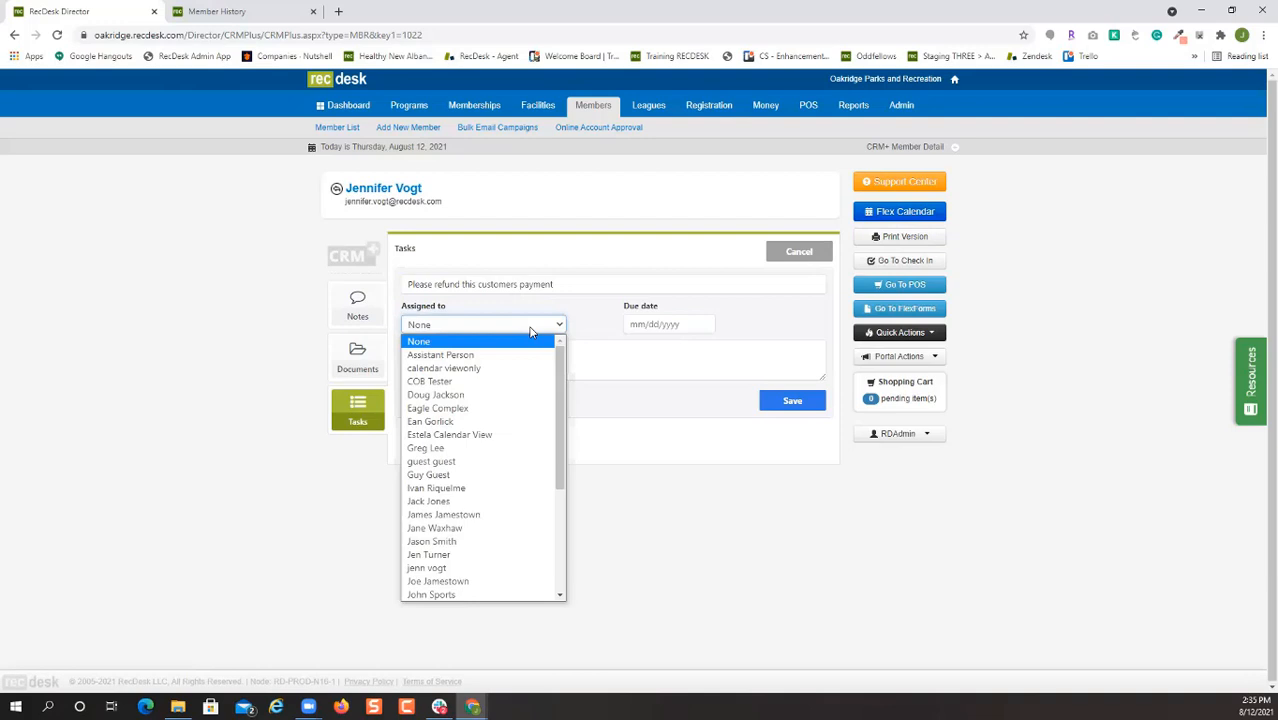
{"action": "key", "text": "n"}
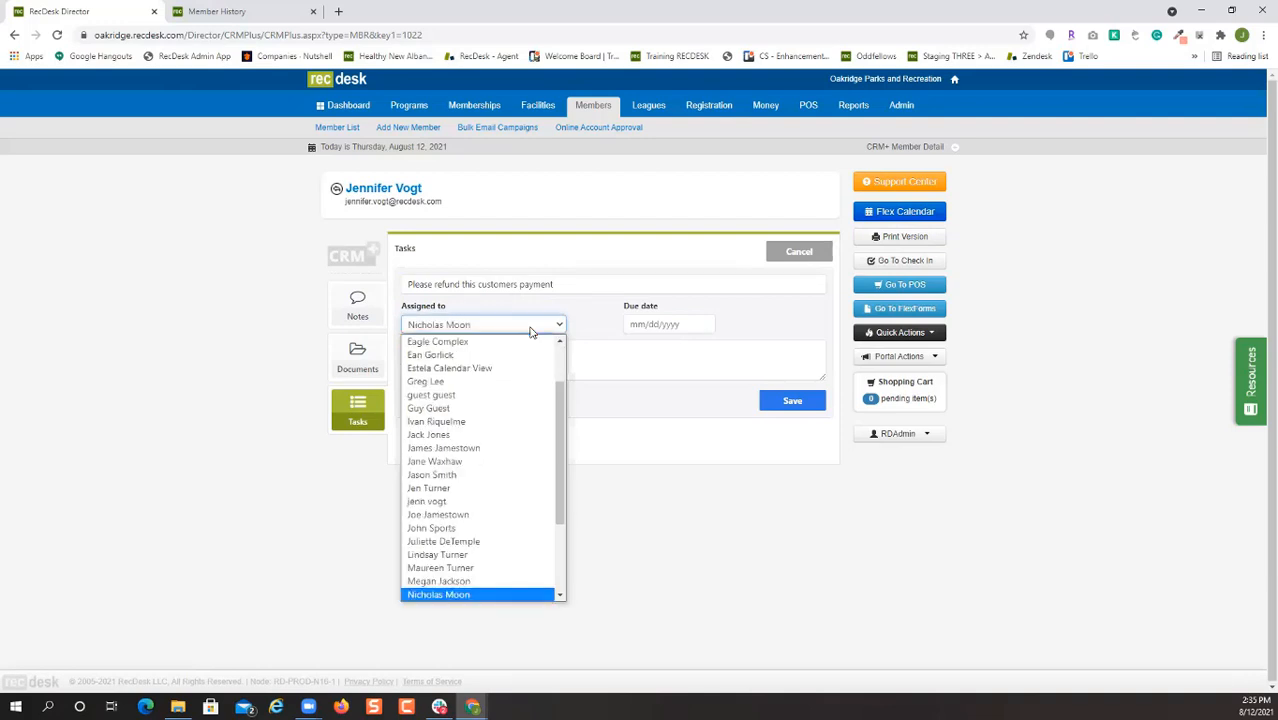
{"action": "key", "text": "Return"}
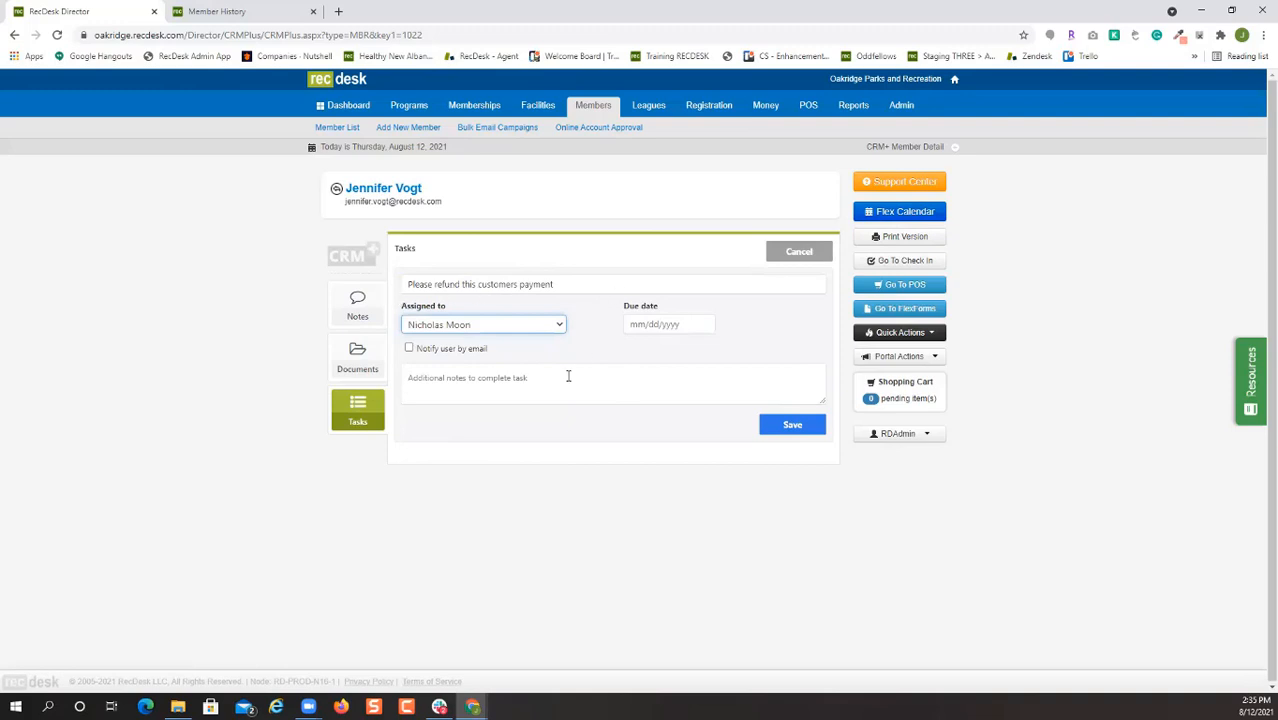
{"action": "left_click", "coordinate": [465, 350]}
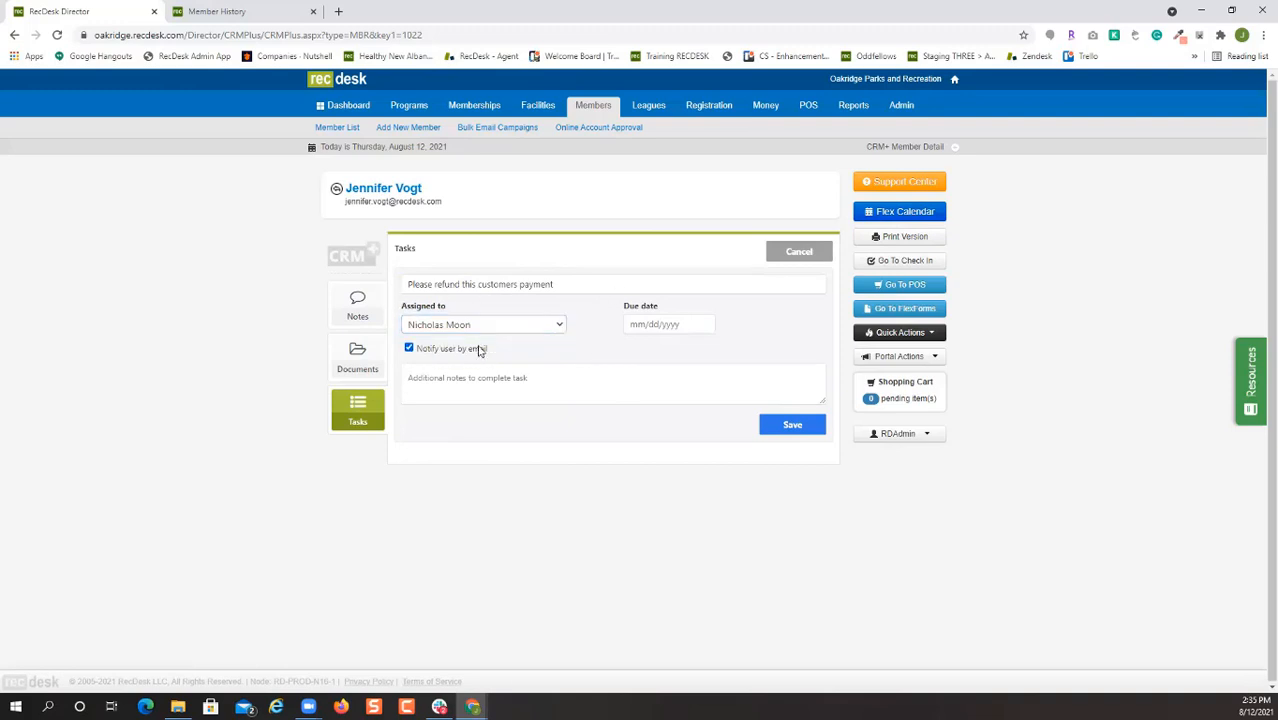
{"action": "left_click", "coordinate": [705, 322]}
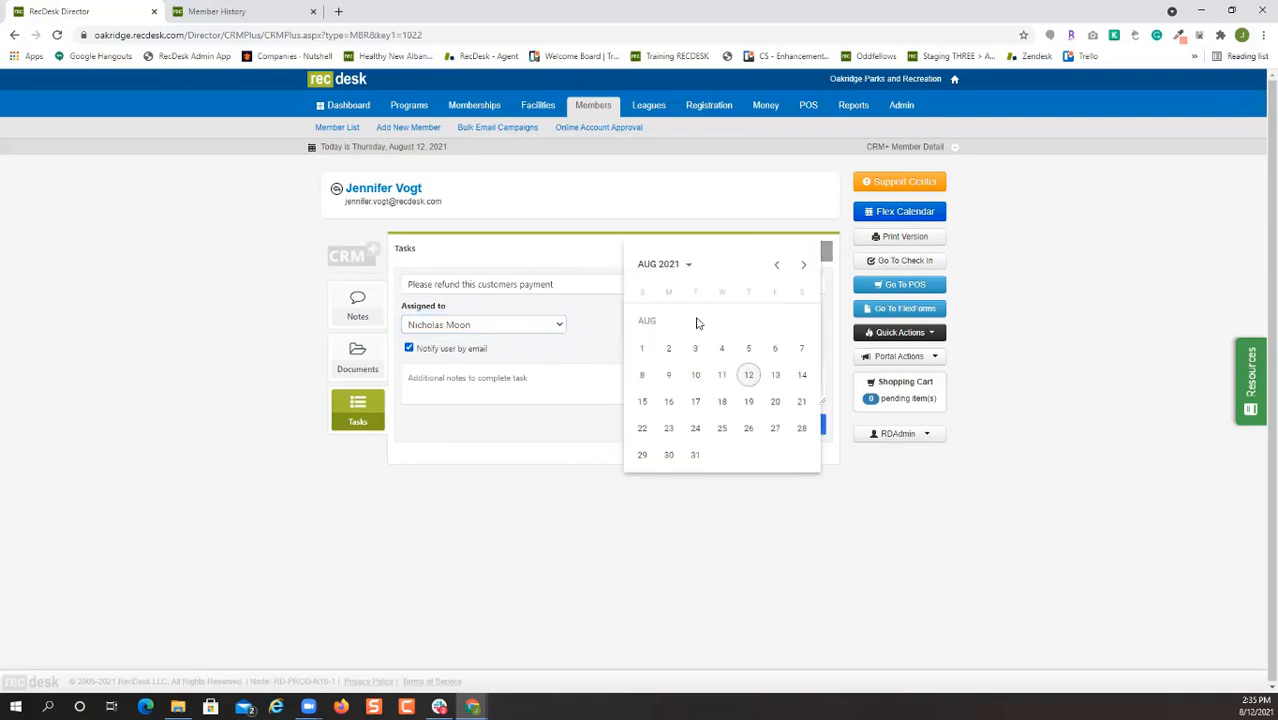
{"action": "left_click", "coordinate": [775, 375]}
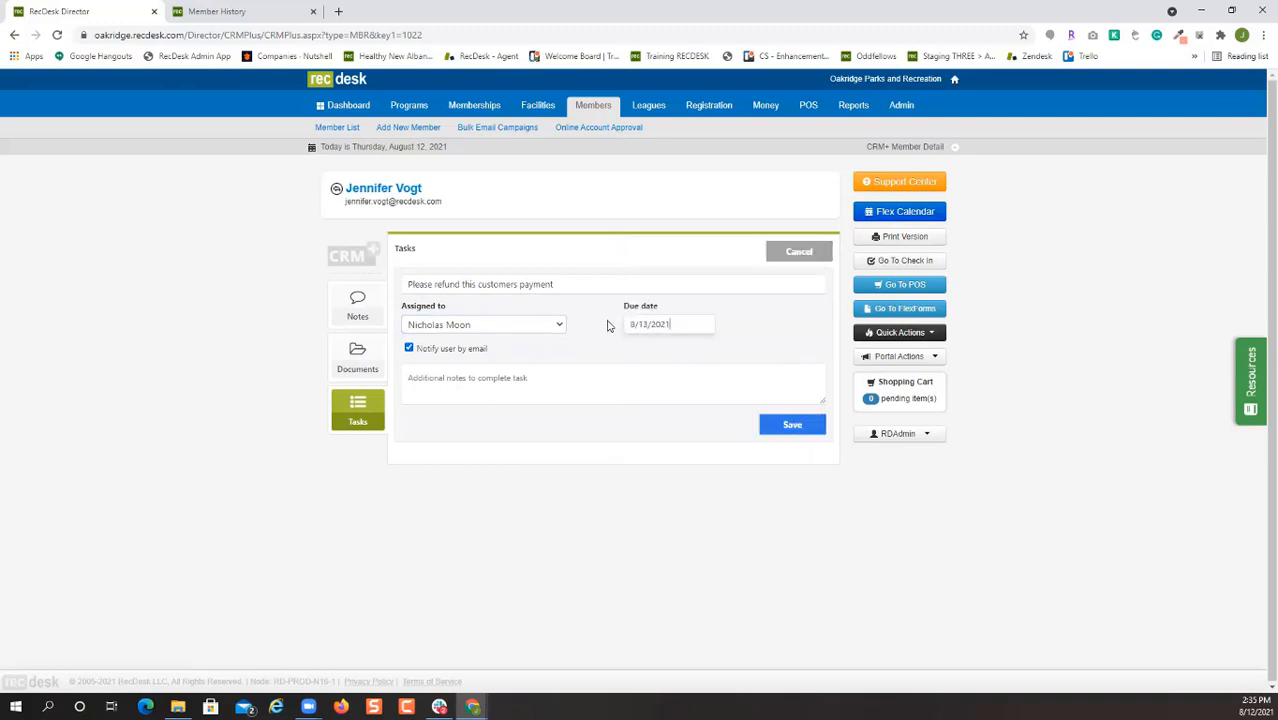
{"action": "left_click", "coordinate": [787, 430]}
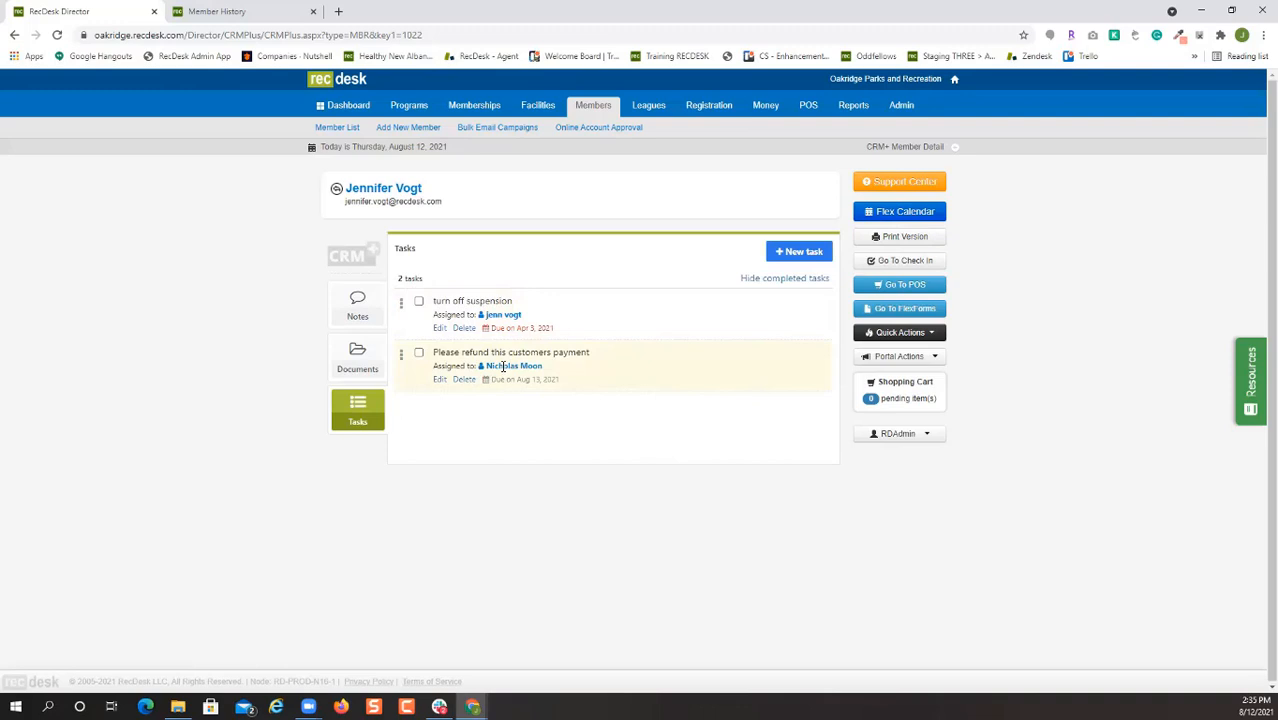
{"action": "left_click", "coordinate": [352, 108]}
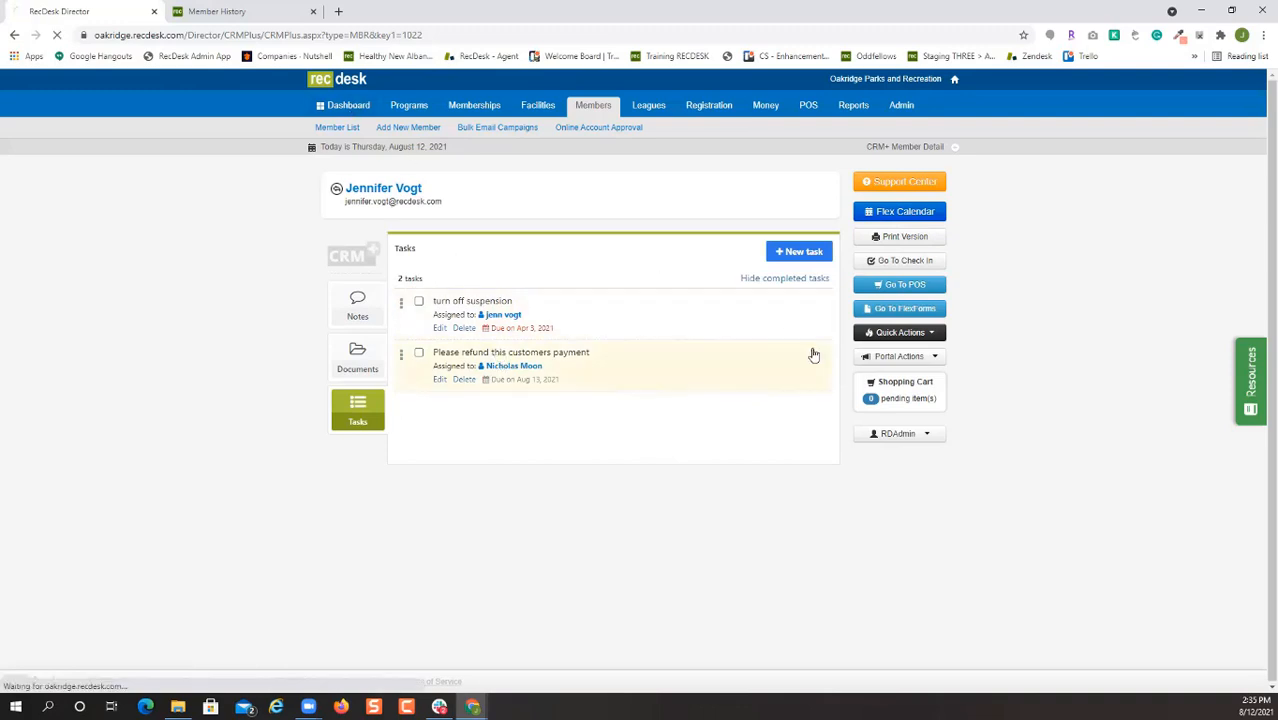